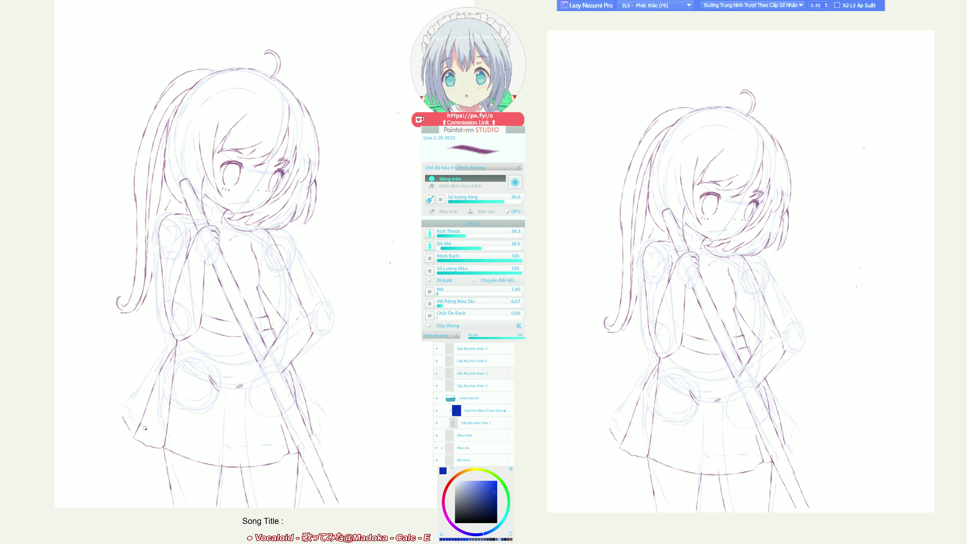
Refine the upper-arm line on the ponytail side, running from the shoulder down to the elbow.
key(h)
key(h)
key(h)
key(h)
drag(170, 214, 153, 249)
key(ctrl+z)
mouse_move(173, 211)
mouse_down()
mouse_move(154, 236)
mouse_move(163, 335)
mouse_up()
drag(174, 214, 193, 238)
key(ctrl+z)
Lower the opacity of the construction layer "Cấp độ phác thảo 1" and reselect the line-art layer.
key(e)
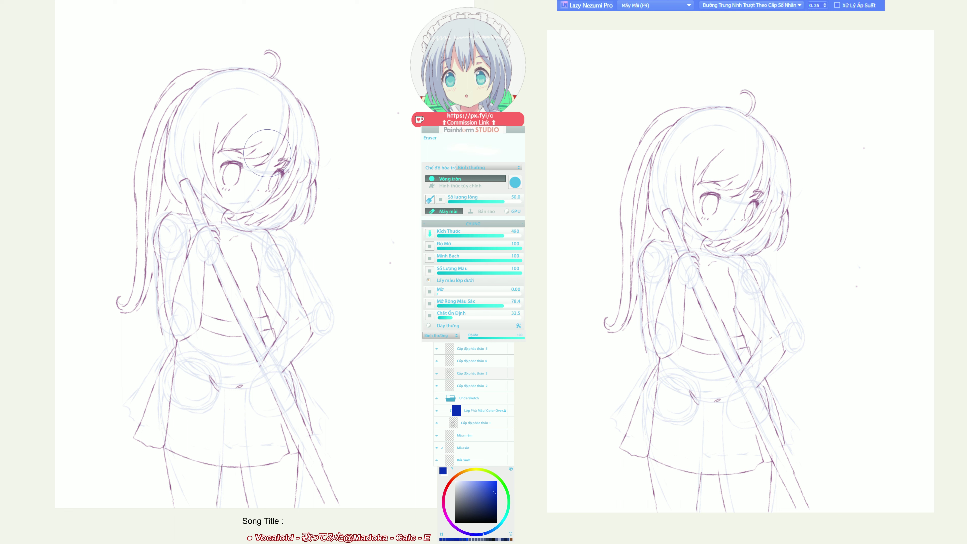
click(455, 422)
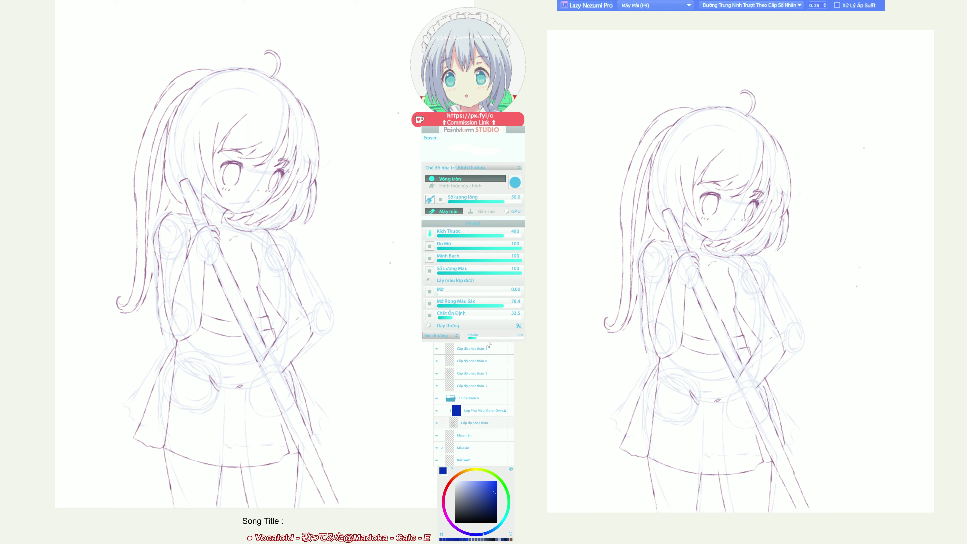
click(474, 337)
key(b)
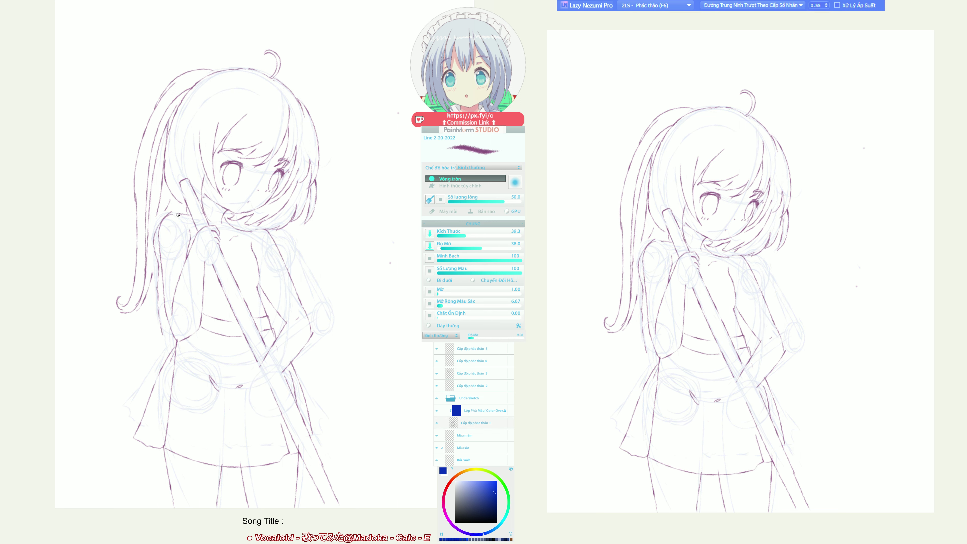
ctrl+click(222, 167)
mouse_move(179, 215)
mouse_down()
mouse_move(188, 238)
mouse_move(169, 211)
mouse_up()
key(ctrl+z)
key(ctrl+z)
Draw one side of the V-shaped neckline from below the chin down to the chest.
key(h)
key(e)
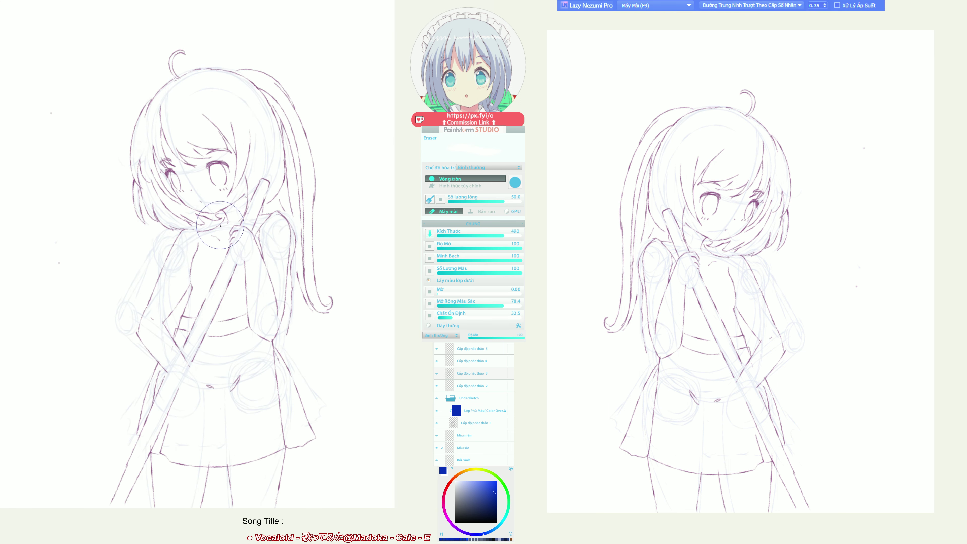
key(e)
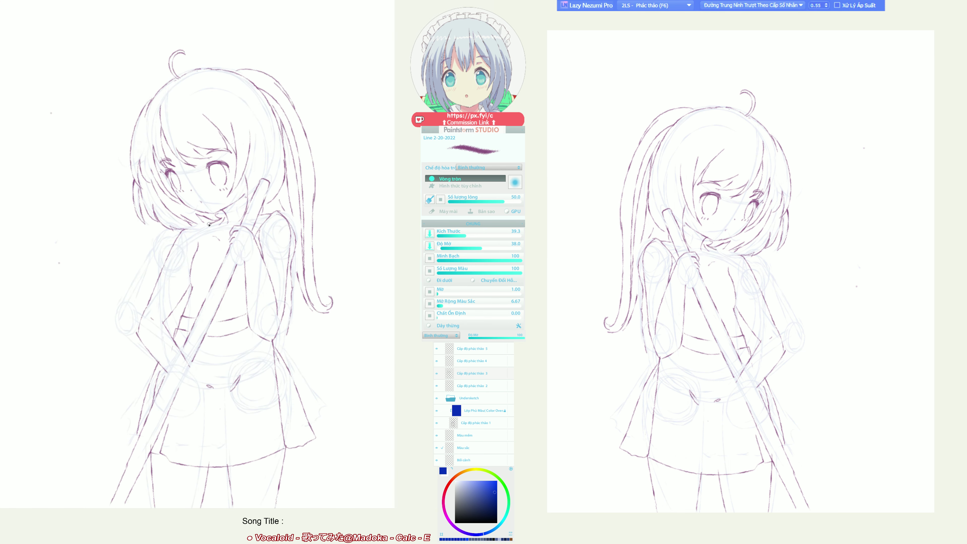
mouse_move(202, 226)
mouse_down()
mouse_move(196, 239)
mouse_move(215, 275)
mouse_up()
key(m)
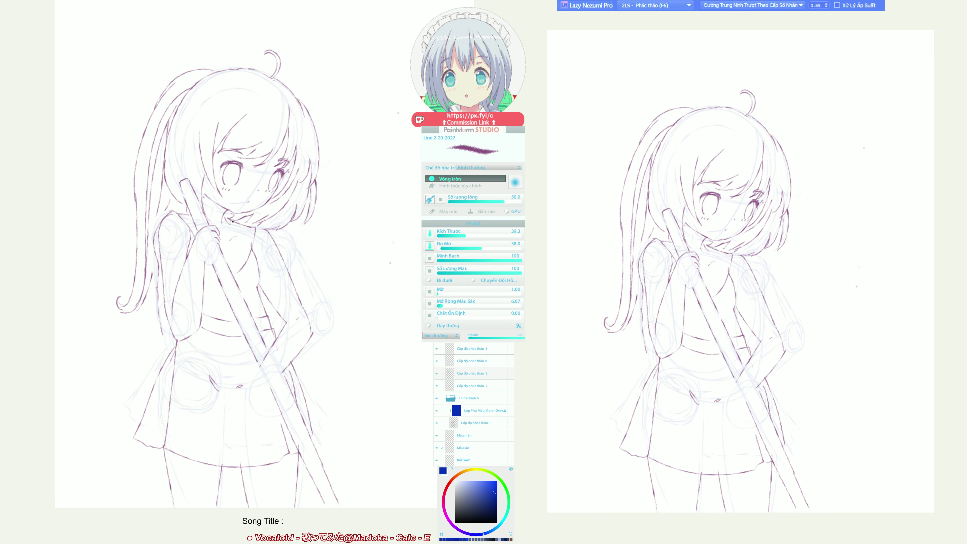
key(m)
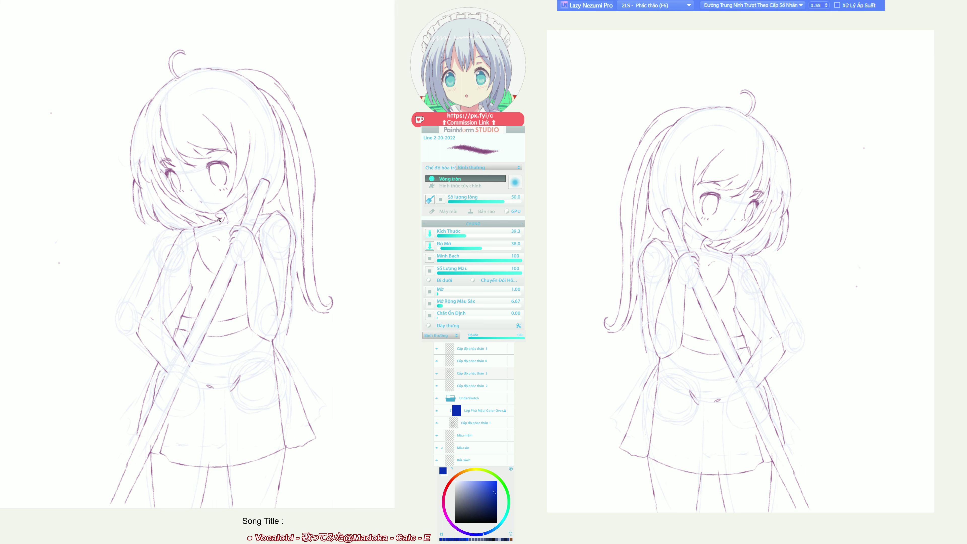
Erase the overlapping lines at the neckline and draw the other side of the V-shaped collar beside the hand on the pole.
key(e)
key(F9)
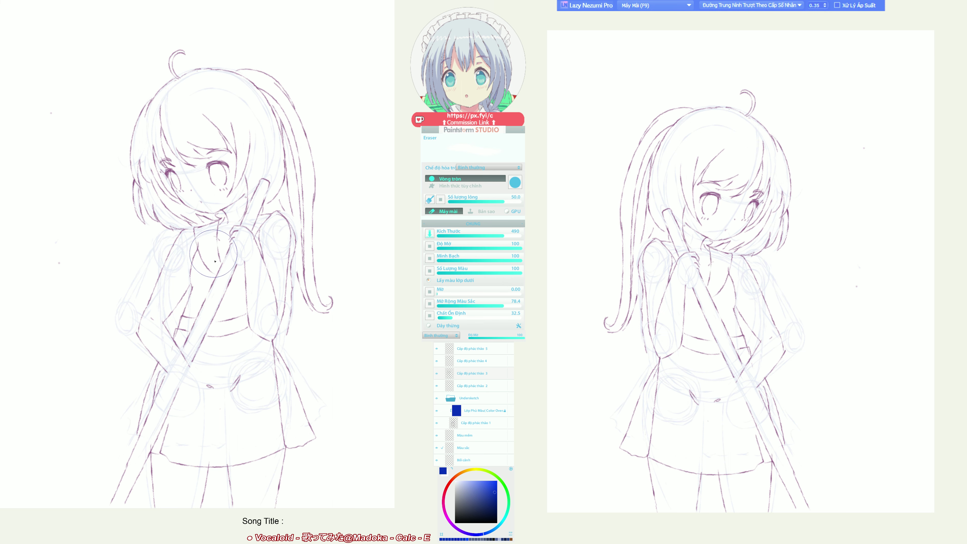
key(m)
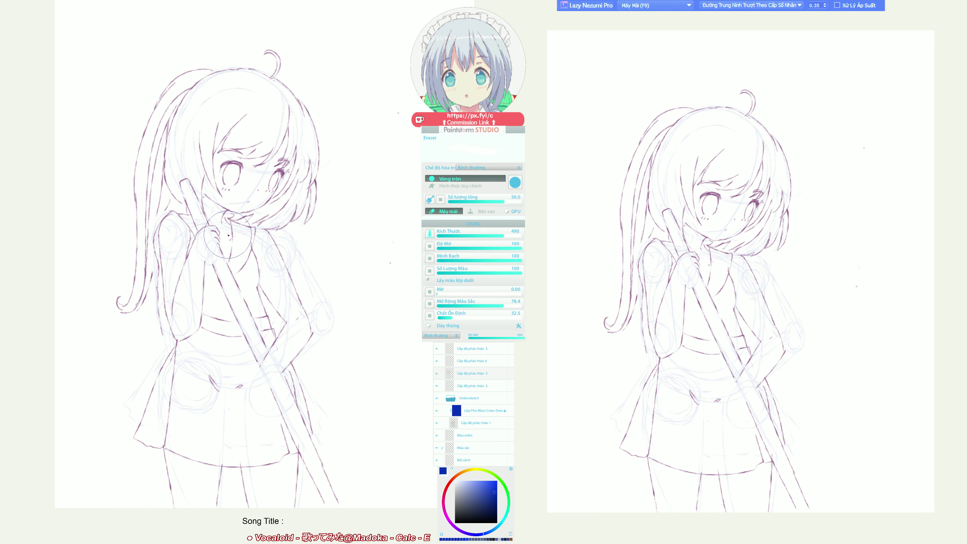
key(m)
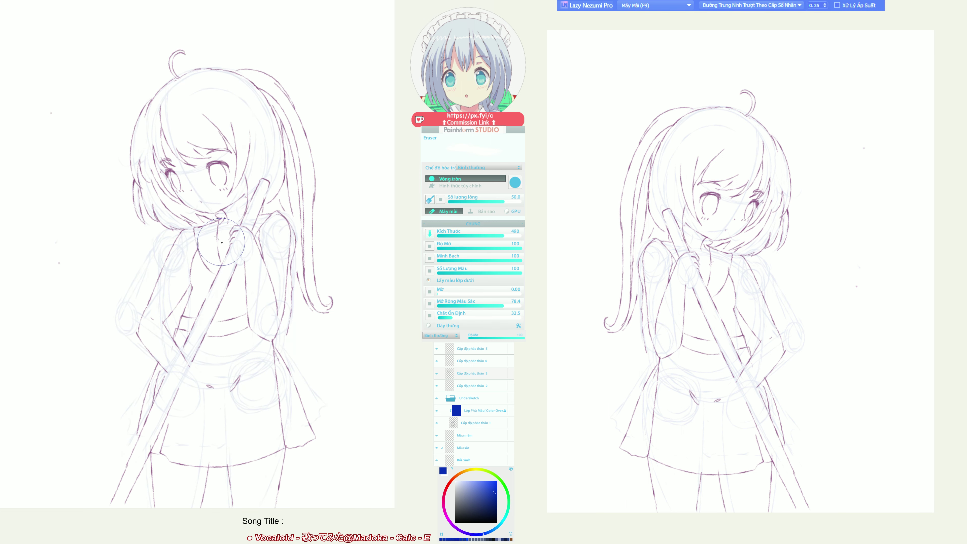
key(b)
key(F6)
key(m)
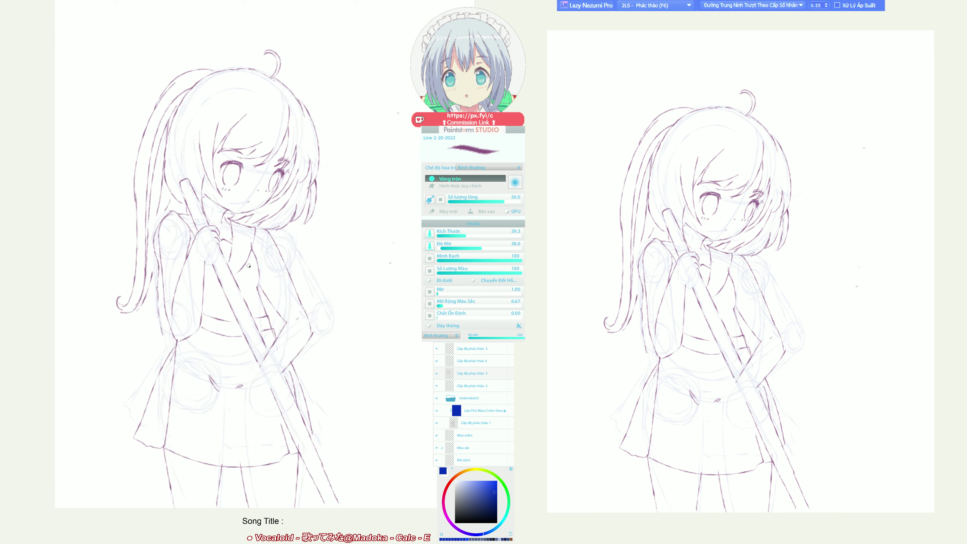
key(m)
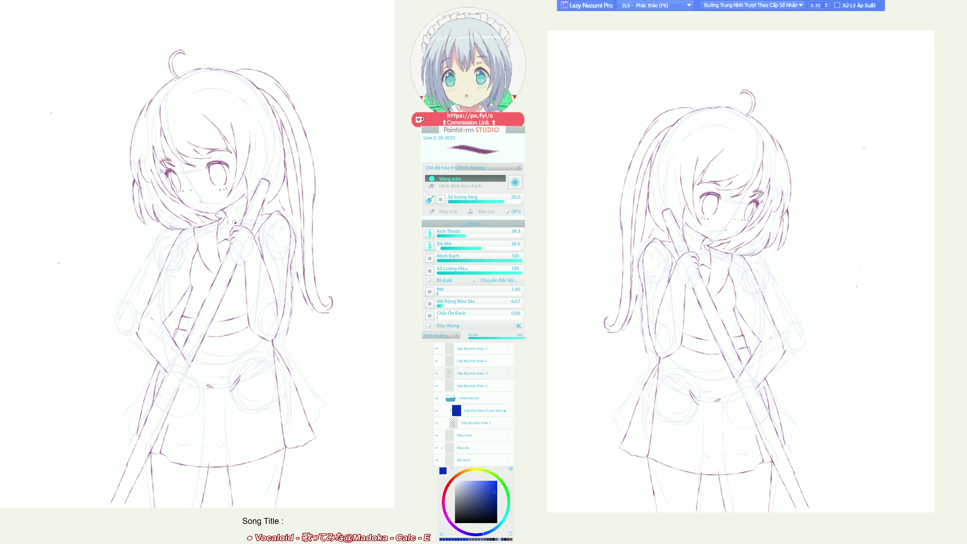
Draw the bent arm's outer contour from shoulder to elbow and erase the rough lines along the arm.
mouse_move(193, 228)
mouse_down()
mouse_move(173, 232)
mouse_move(133, 328)
mouse_up()
key(m)
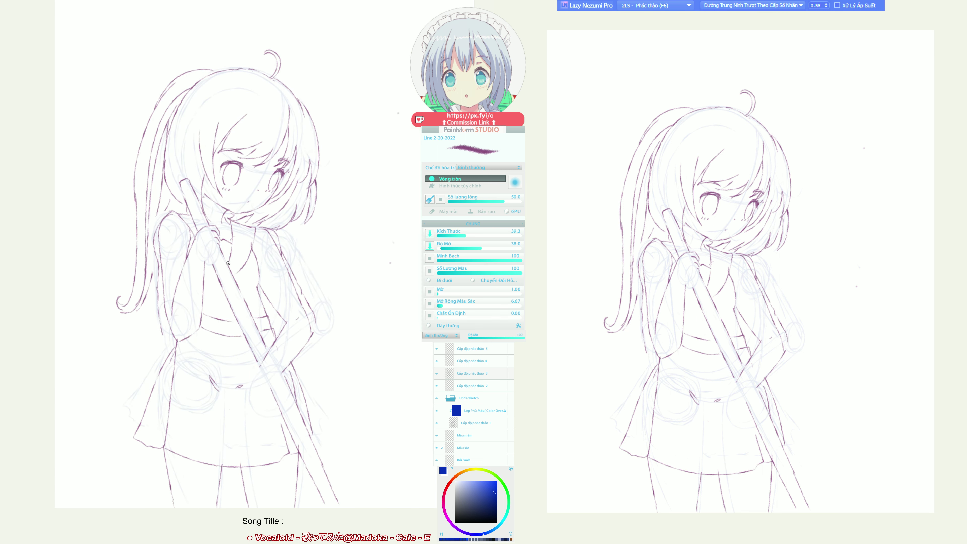
key(m)
key(e)
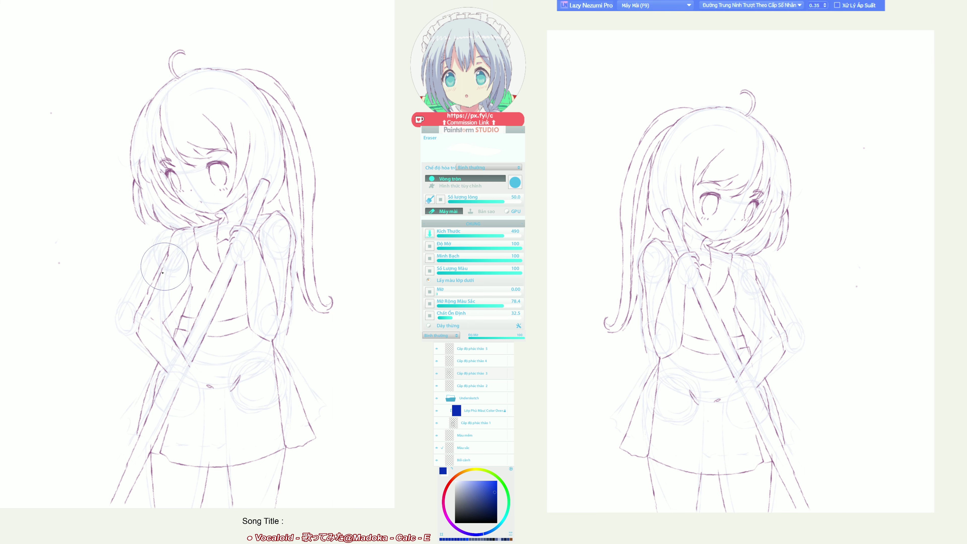
drag(153, 285, 146, 309)
key(m)
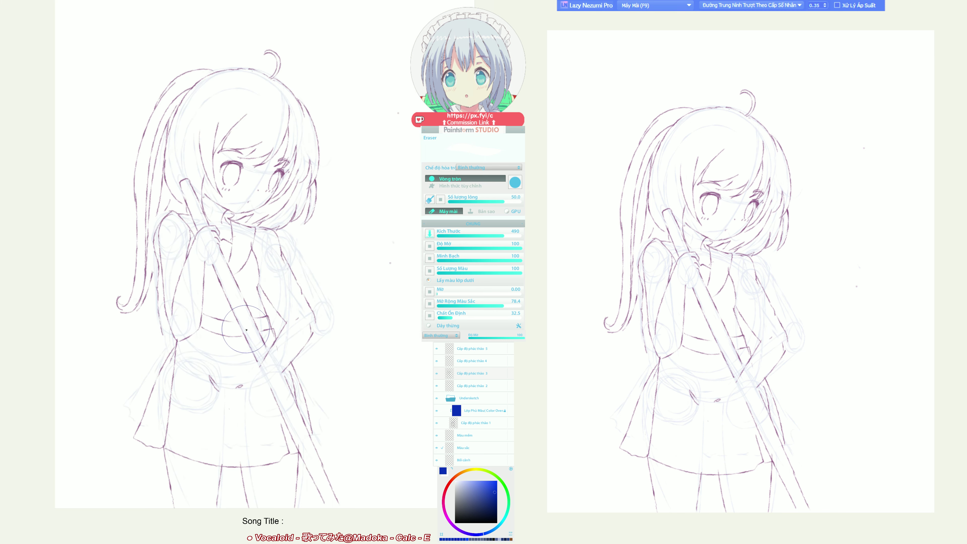
mouse_move(269, 283)
mouse_down()
mouse_move(276, 310)
mouse_move(259, 290)
mouse_move(282, 326)
mouse_up()
Rework the torso side between the bent arm and the pole, erasing rough lines down to the waist.
key(F6)
key(F9)
key(F6)
key(h)
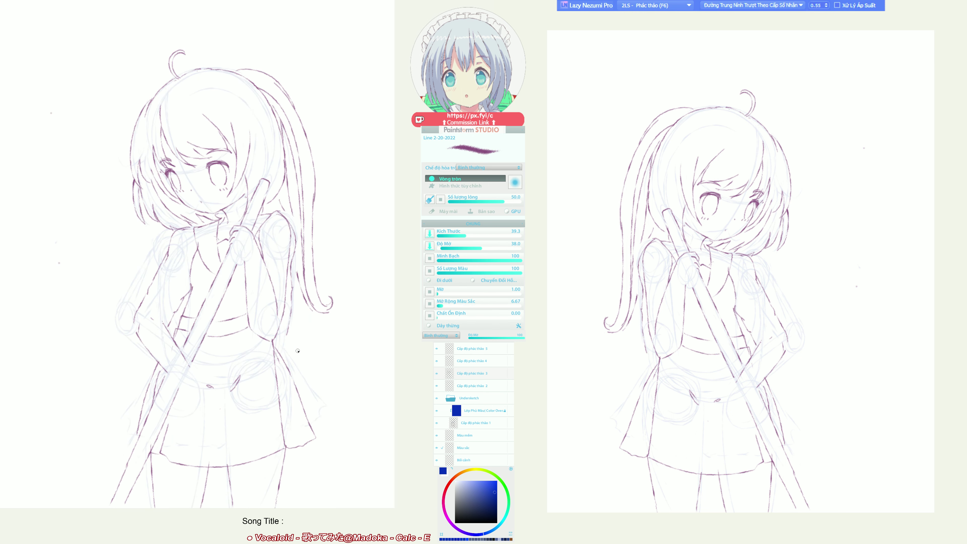
key(F9)
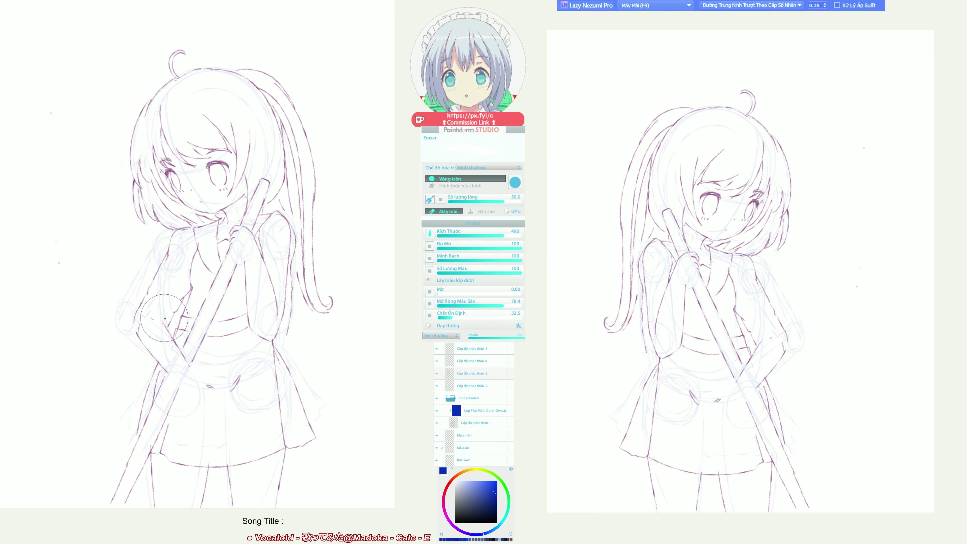
mouse_move(159, 313)
mouse_down()
mouse_move(165, 340)
mouse_move(174, 339)
mouse_up()
key(F6)
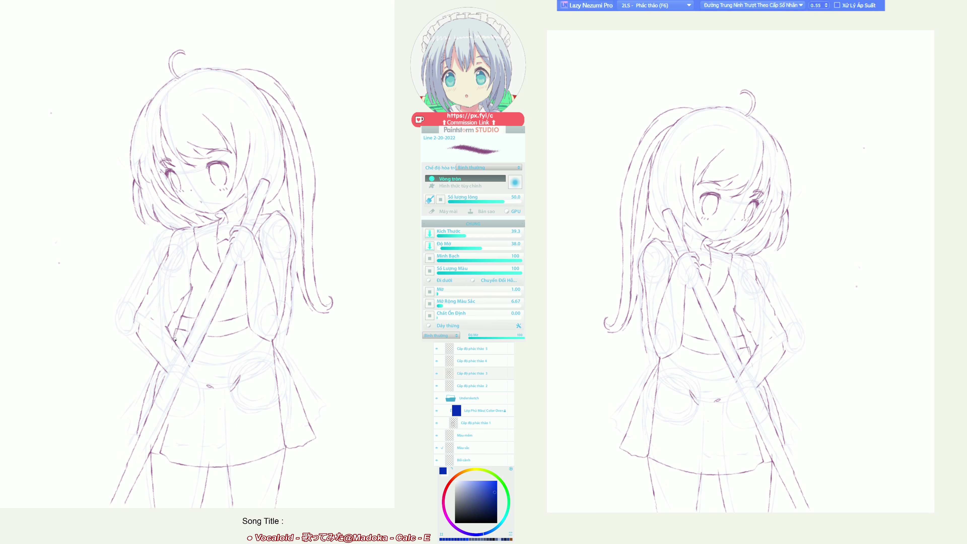
Erase the rough forearm line below the bent elbow and redraw the forearm contour.
key(h)
key(h)
key(e)
mouse_move(140, 326)
mouse_down()
mouse_move(150, 353)
mouse_move(134, 319)
mouse_move(162, 367)
mouse_up()
key(b)
key(h)
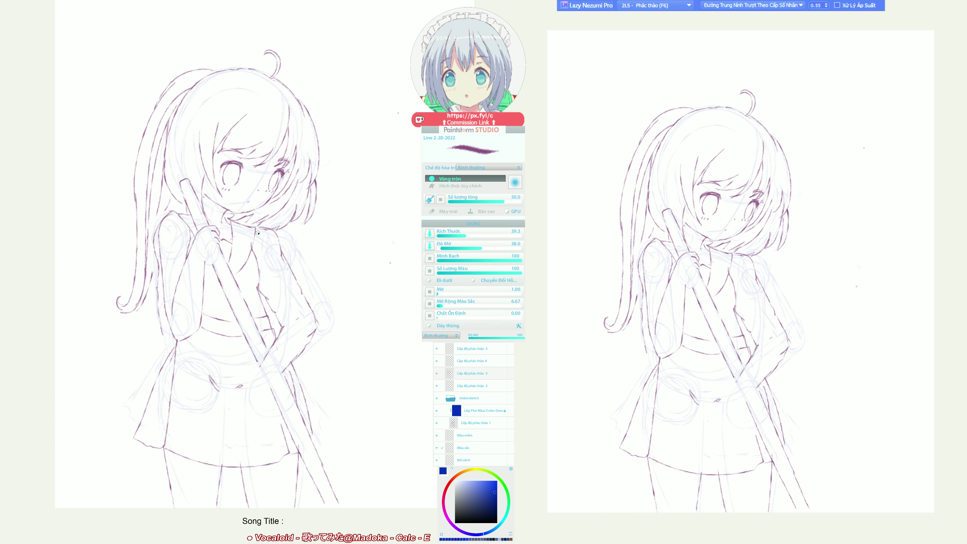
Clean up the collar lines and draw a second line parallel to the neckline to give the collar width.
key(e)
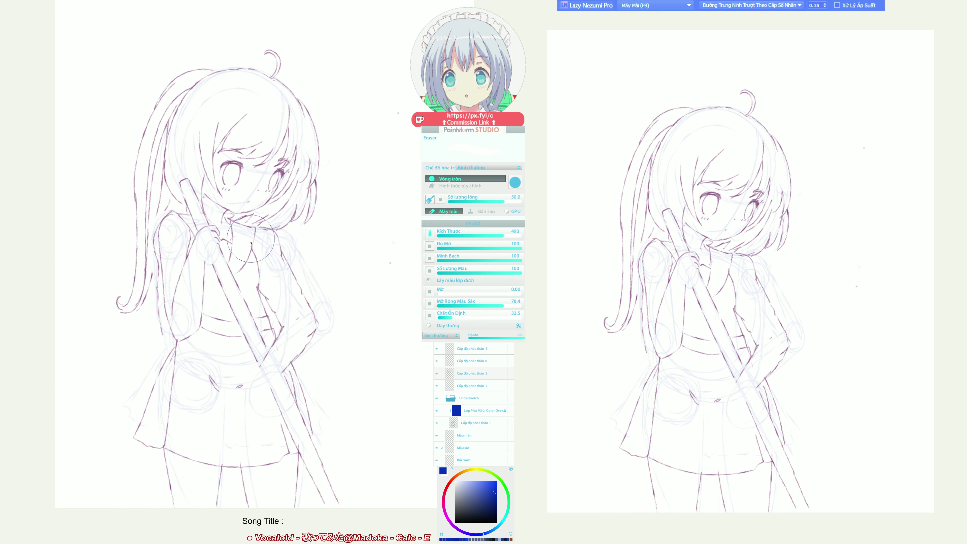
key(h)
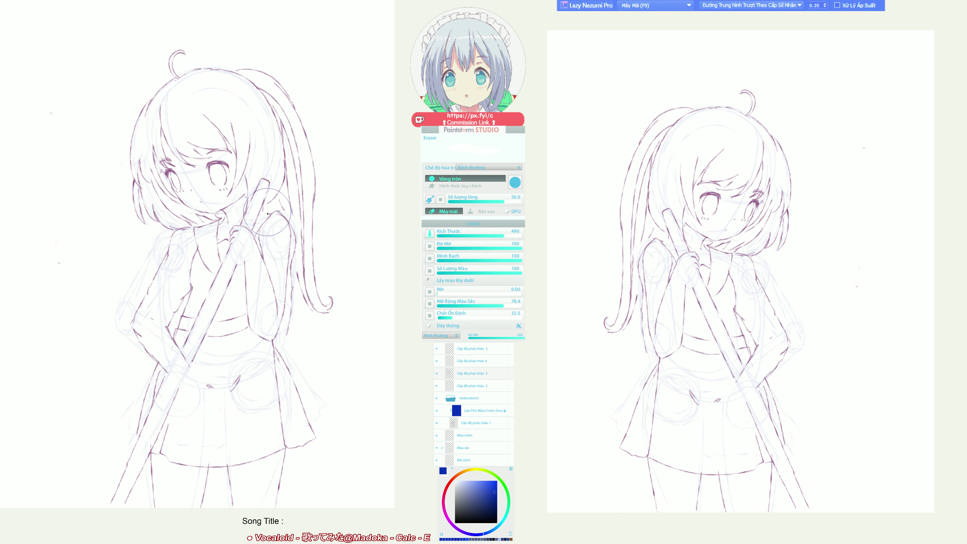
key(b)
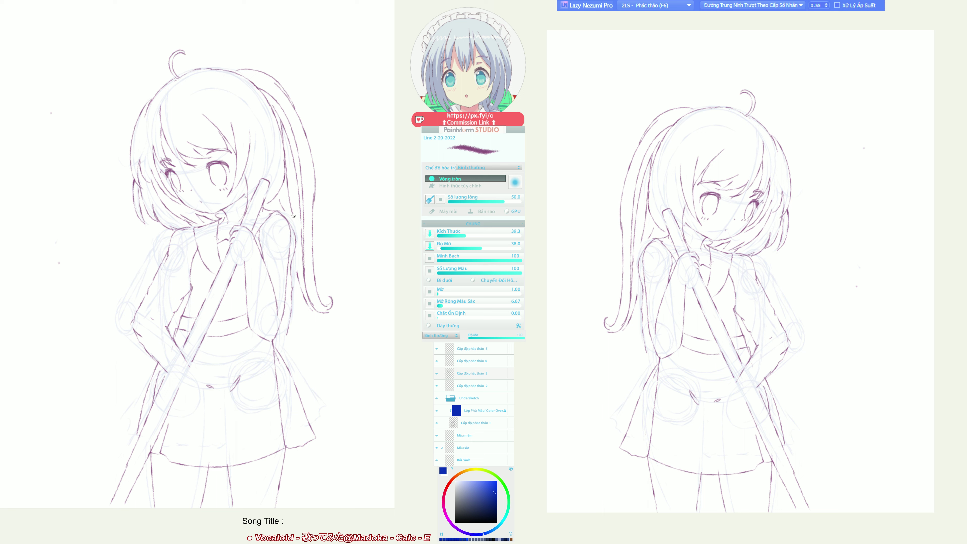
key(h)
key(h)
drag(198, 228, 215, 270)
drag(199, 227, 216, 269)
key(ctrl+z)
drag(198, 225, 210, 264)
key(h)
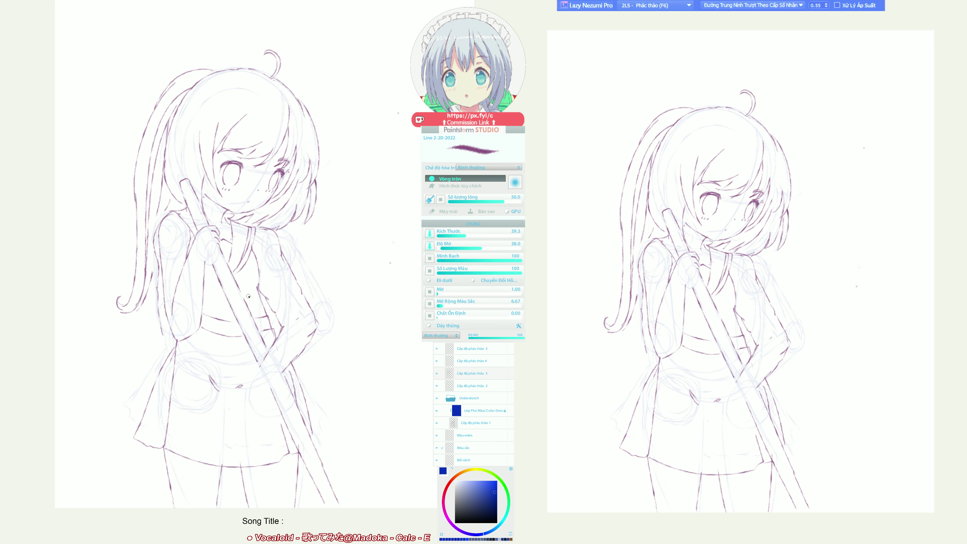
mouse_move(178, 210)
mouse_down()
mouse_move(198, 237)
mouse_move(186, 215)
mouse_move(196, 230)
mouse_up()
key(ctrl+z)
key(h)
key(h)
Erase the old curved waist lines across the blouse on both sides of the pole.
key(e)
mouse_move(215, 312)
mouse_down()
mouse_move(215, 335)
mouse_move(221, 325)
mouse_move(226, 341)
mouse_move(227, 319)
mouse_move(231, 327)
mouse_move(230, 375)
mouse_up()
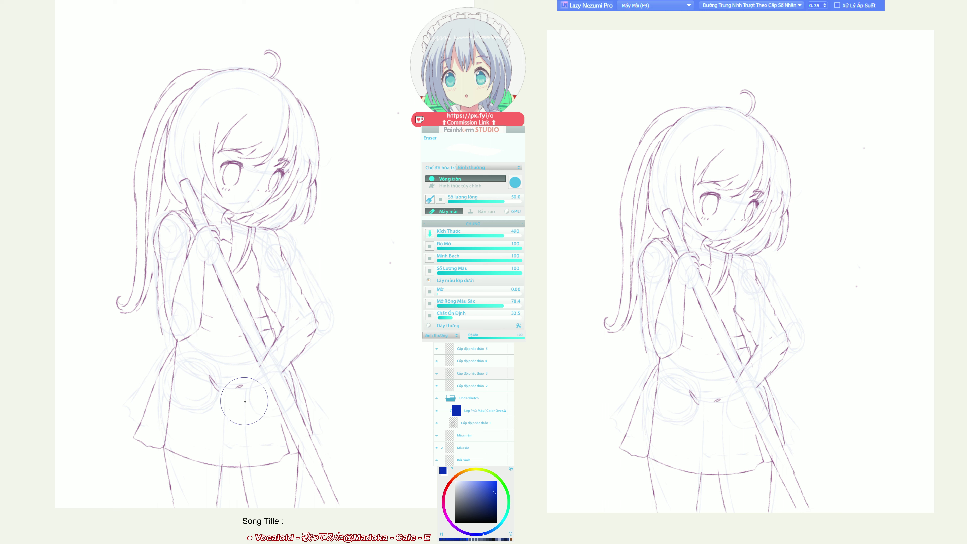
mouse_move(270, 321)
mouse_down()
mouse_move(261, 311)
mouse_move(264, 324)
mouse_up()
Draw a new blouse hem across the waist above the skirt and tidy the line with the Eraser.
key(F6)
drag(190, 341, 239, 347)
key(h)
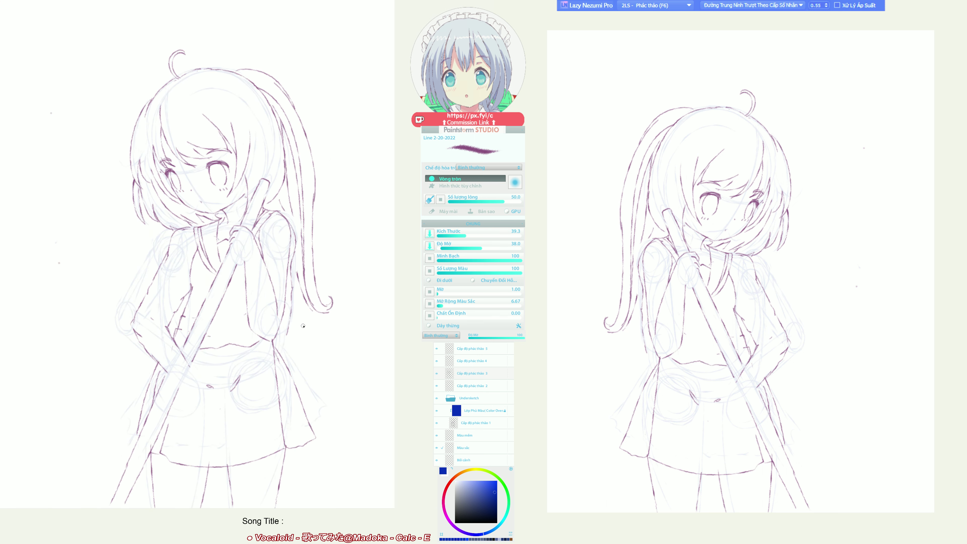
key(h)
key(e)
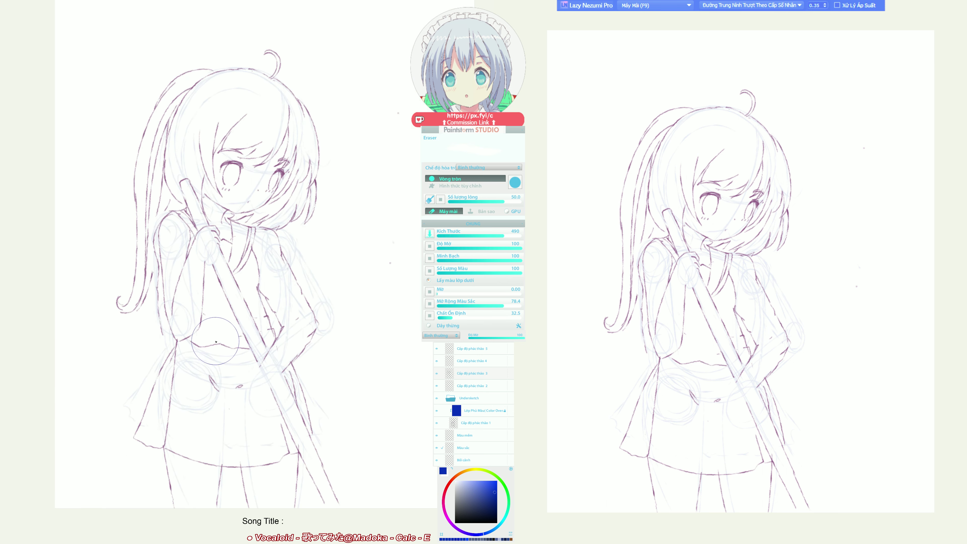
key(b)
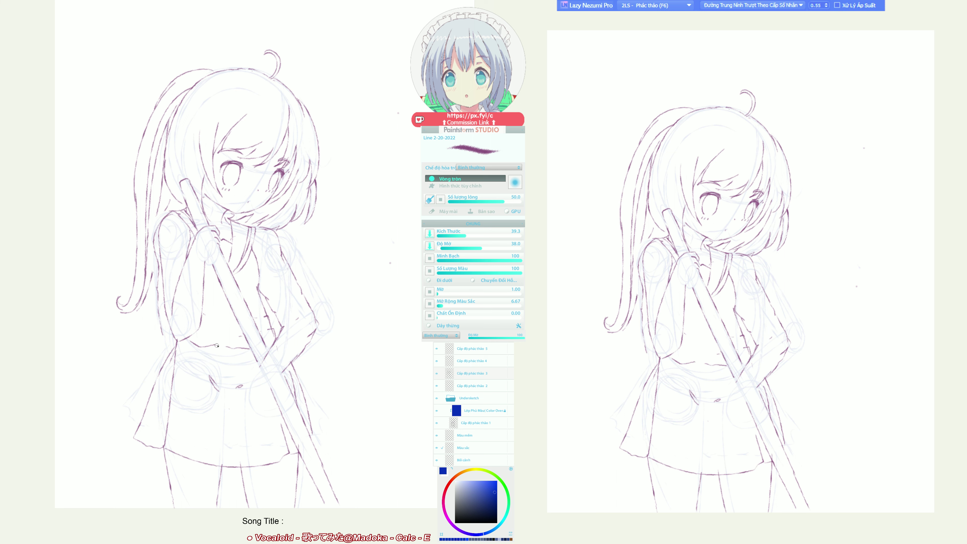
Erase the short stray strokes at the torso side beside the bent arm and touch up the contour.
key(e)
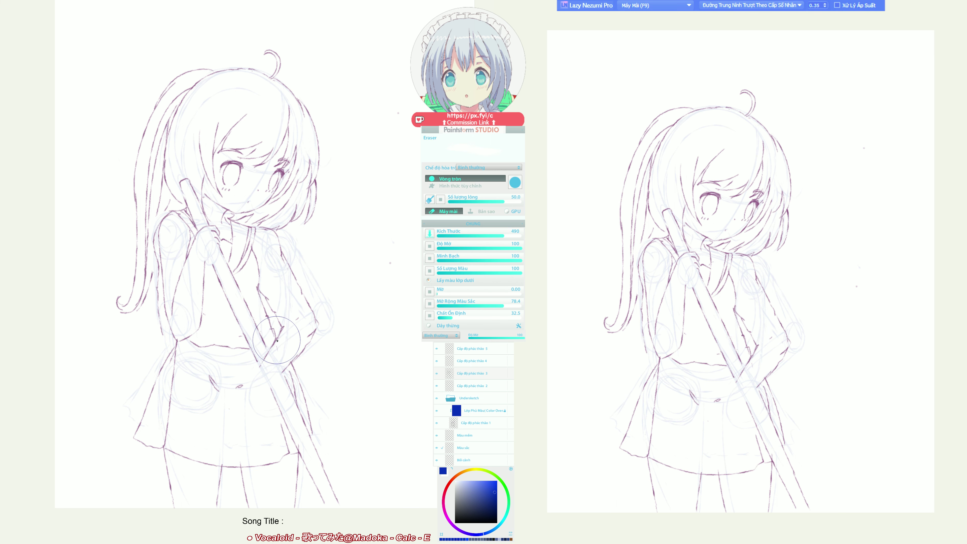
key(h)
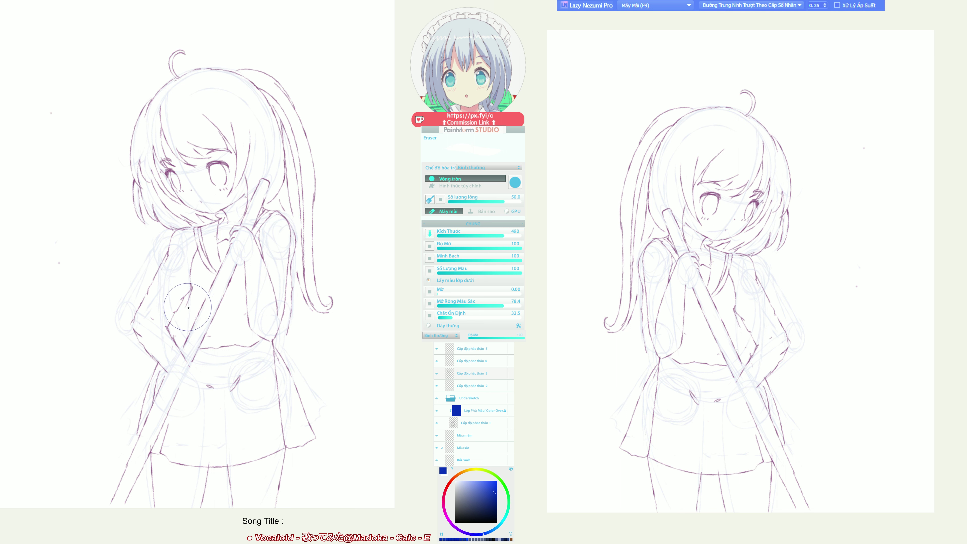
key(b)
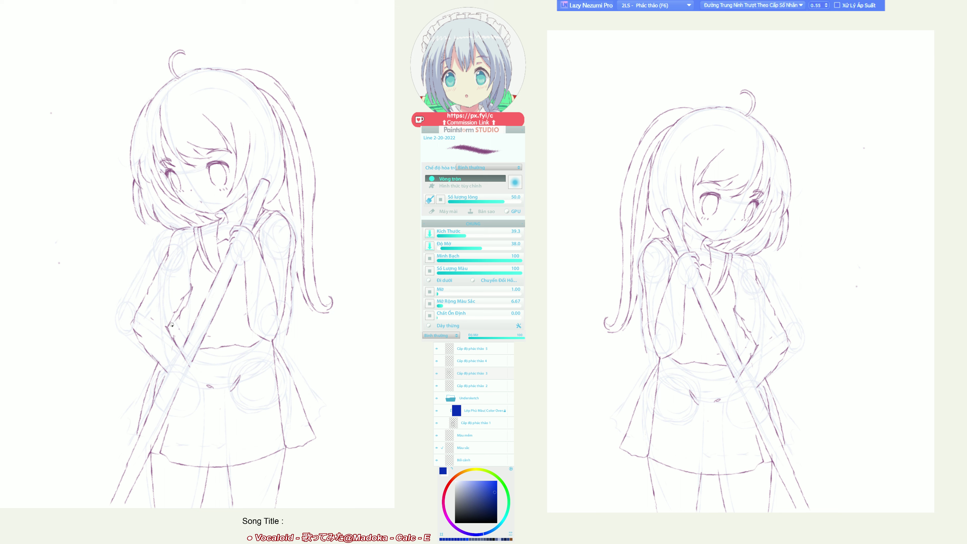
key(h)
Draw the start of a wavy ruffle below the skirt's hem at its outer corner on the ponytail side.
drag(240, 437, 210, 413)
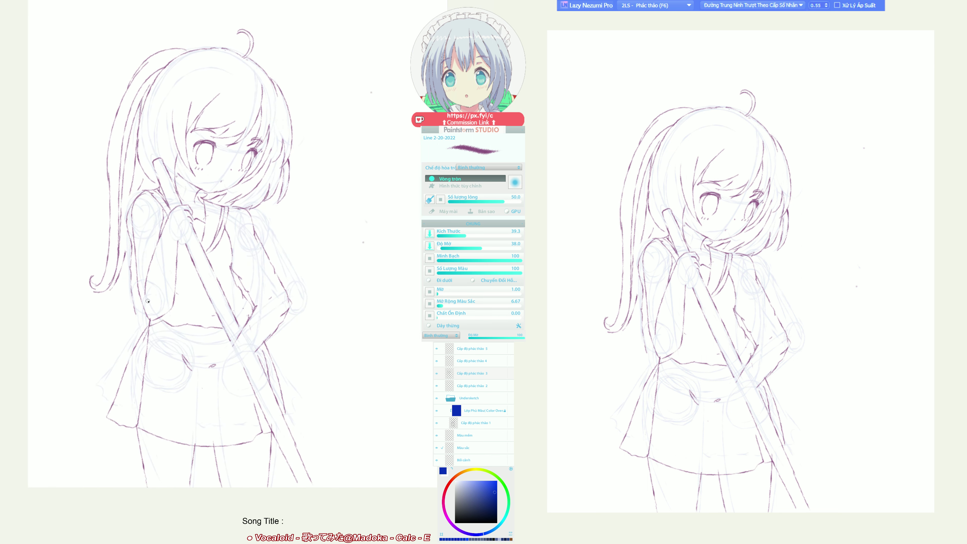
key(h)
key(h)
click(453, 424)
key(F5)
click(448, 374)
key(F6)
drag(114, 428, 133, 436)
key(h)
key(h)
Fade the construction sketch on layer "Cấp độ phác thảo 1" further and reselect the line-art layer.
click(453, 423)
key(e)
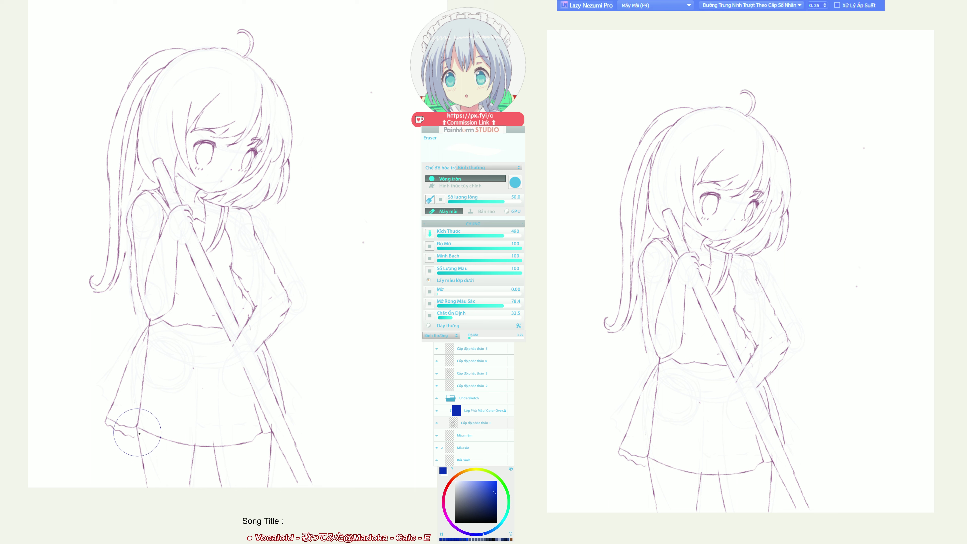
ctrl+click(198, 142)
Extend the wavy ruffle along the underside of the skirt hem toward the middle.
key(F6)
drag(134, 436, 172, 448)
key(h)
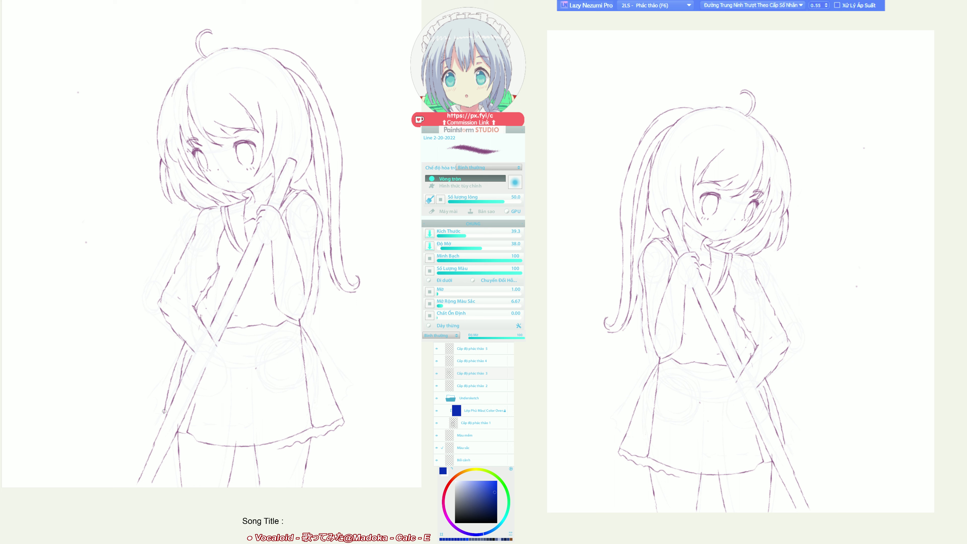
Extend the wavy ruffle along the underside of the skirt hem through its middle section.
drag(164, 412, 165, 416)
key(F9)
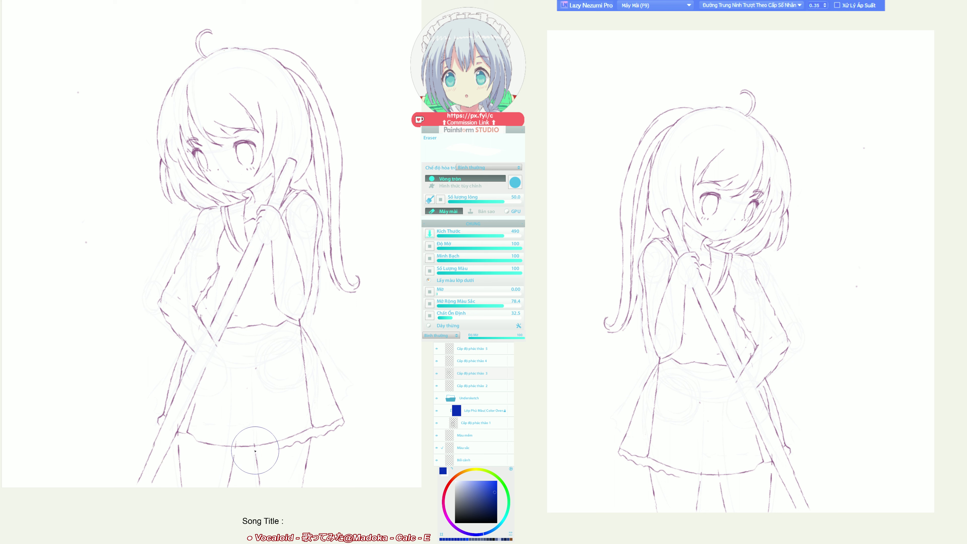
key(F6)
drag(180, 446, 207, 453)
key(h)
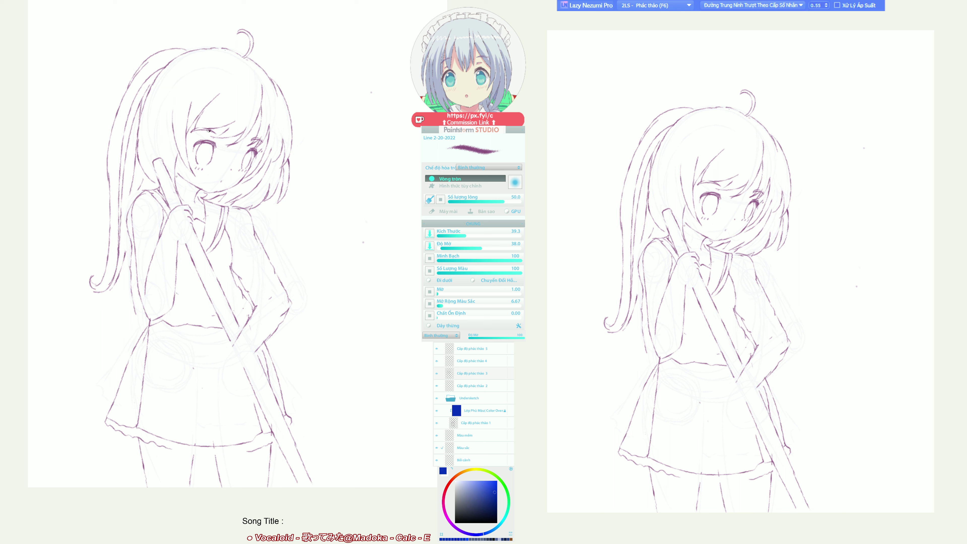
drag(200, 142, 216, 148)
drag(173, 449, 189, 451)
Finish the wavy ruffle up to the pole and continue it at the hem corner on the pole's far side.
key(h)
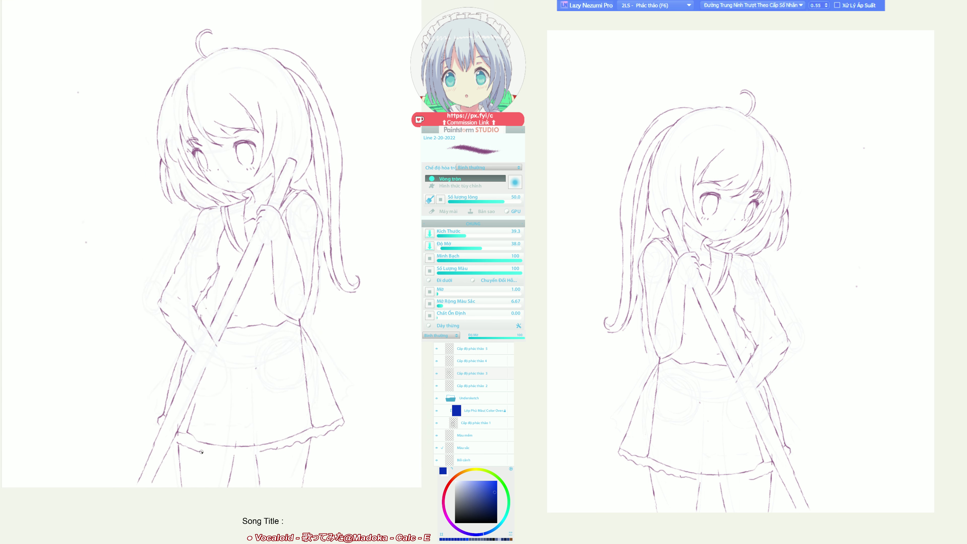
drag(201, 452, 261, 456)
key(h)
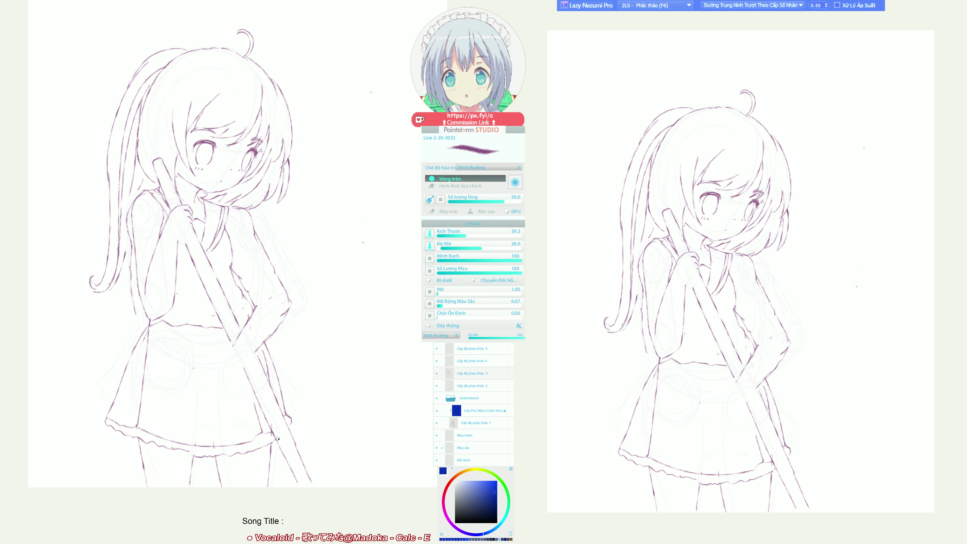
key(h)
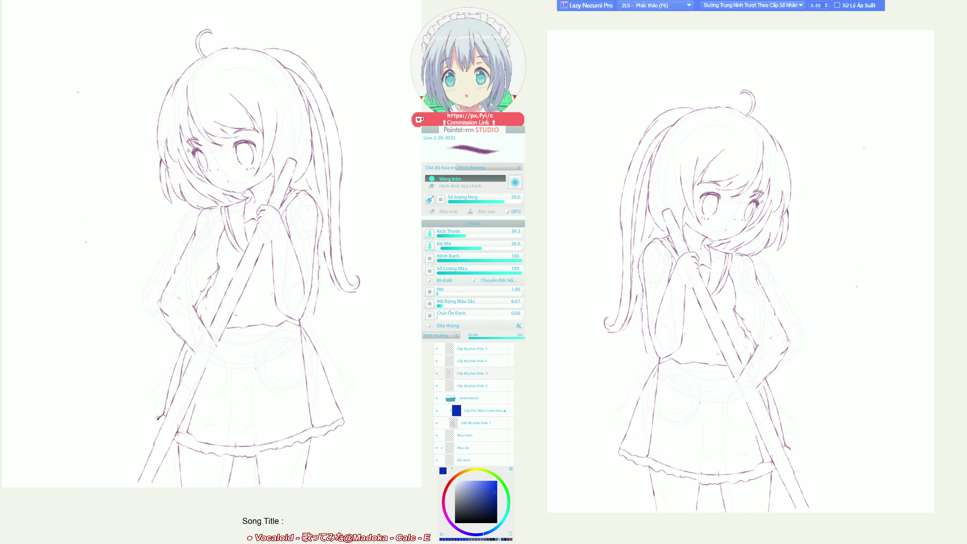
key(h)
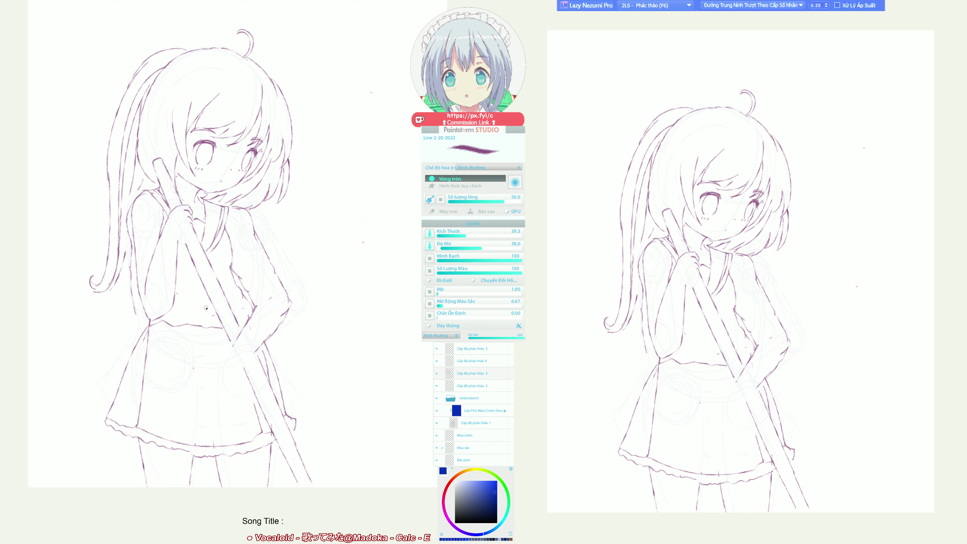
Erase the overlapping lines along the raised arm's outer contour beside the ponytail.
key(e)
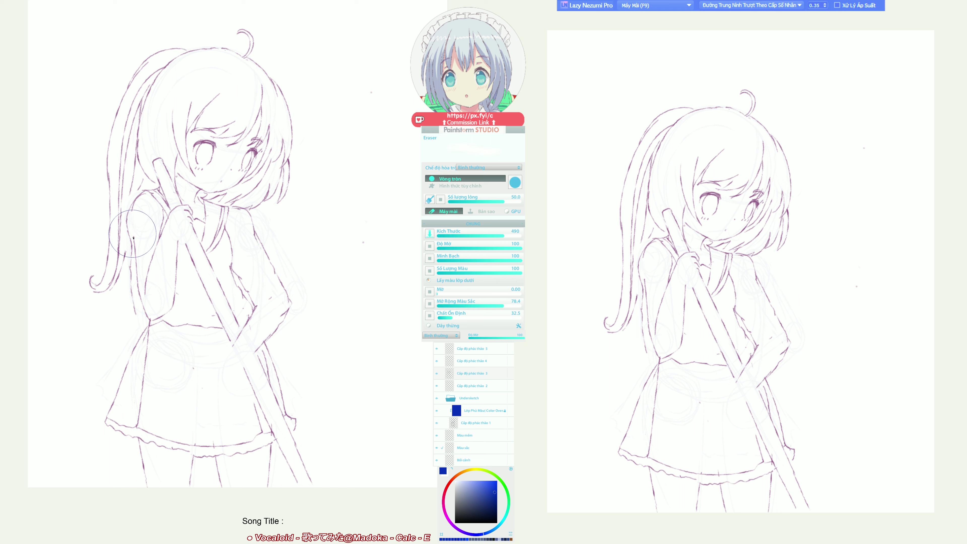
drag(136, 262, 145, 311)
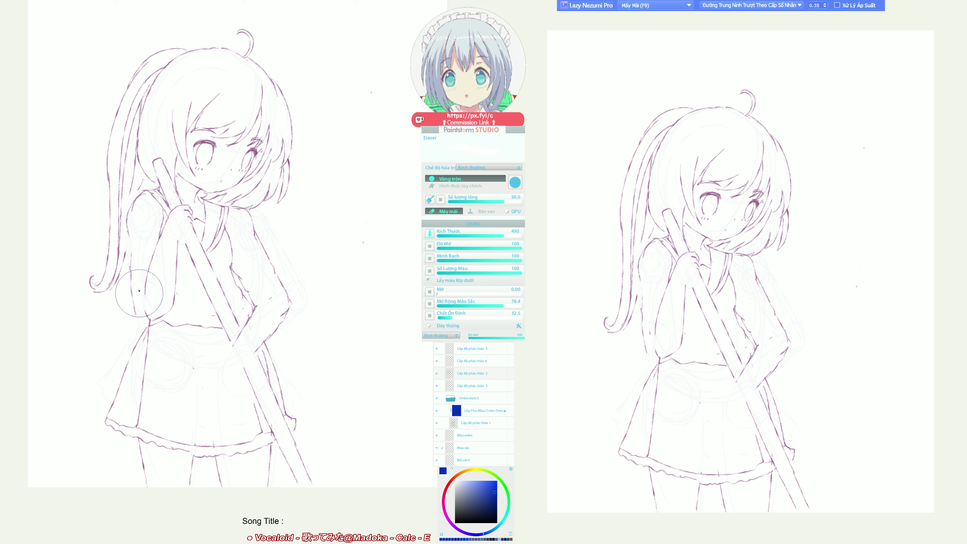
key(h)
key(h)
key(F6)
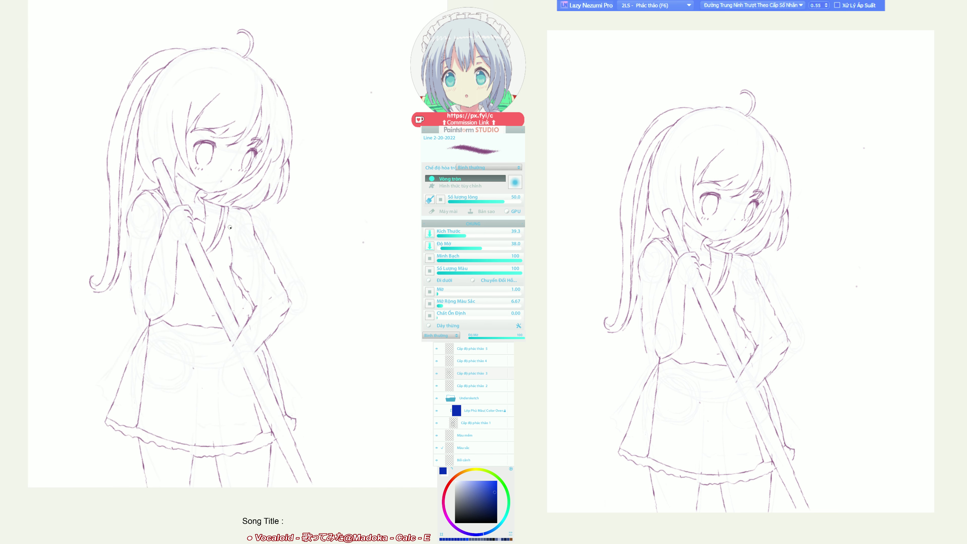
Draw a small curved fold beside the collar on the bent arm's shoulder and clean up the torso line below.
drag(230, 225, 234, 236)
key(m)
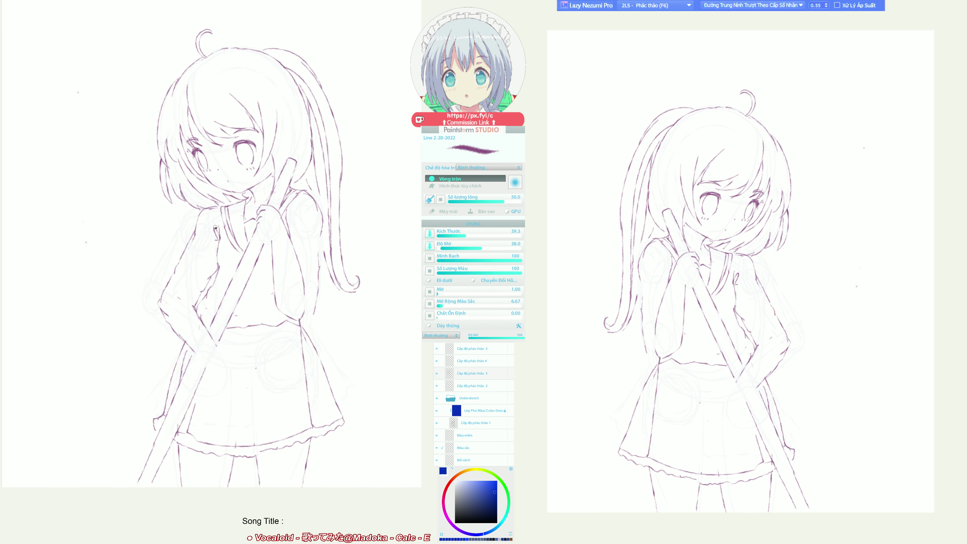
key(e)
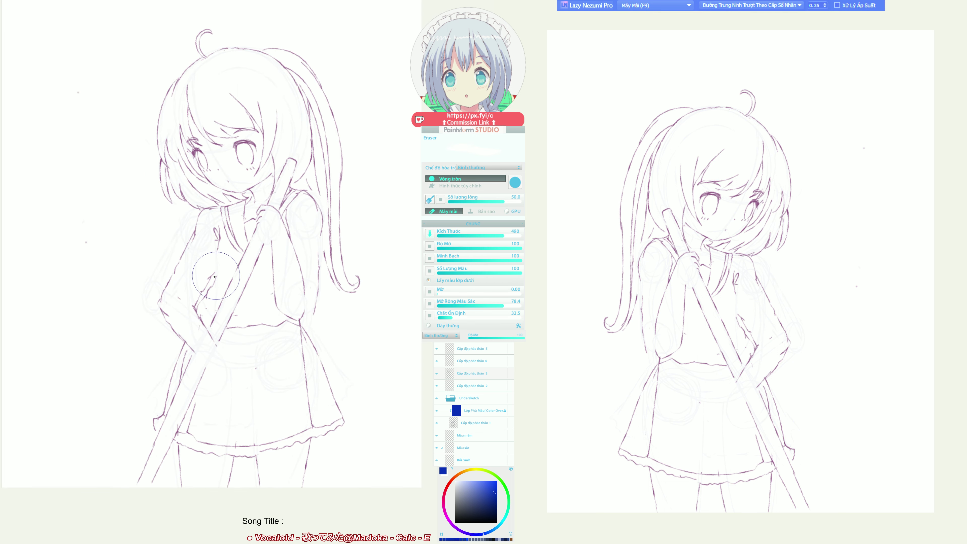
key(e)
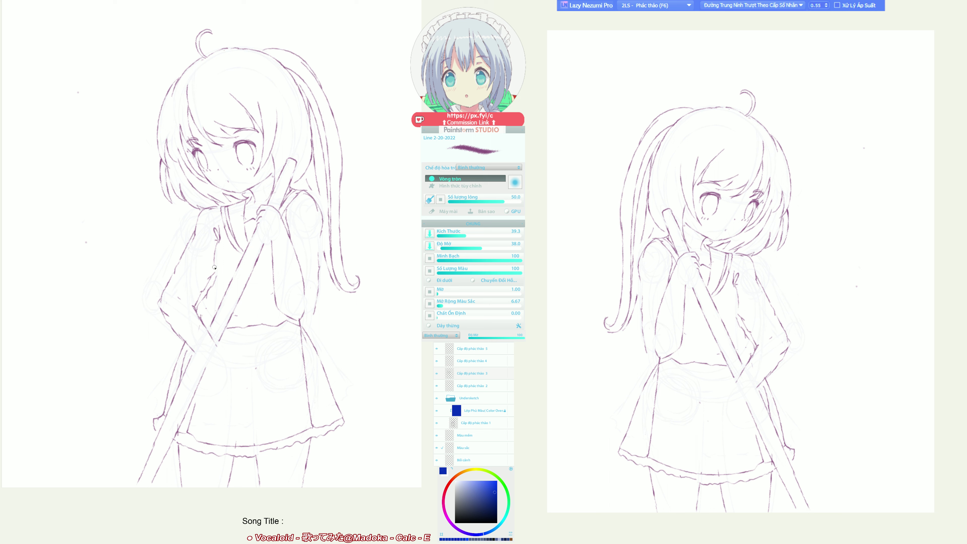
key(h)
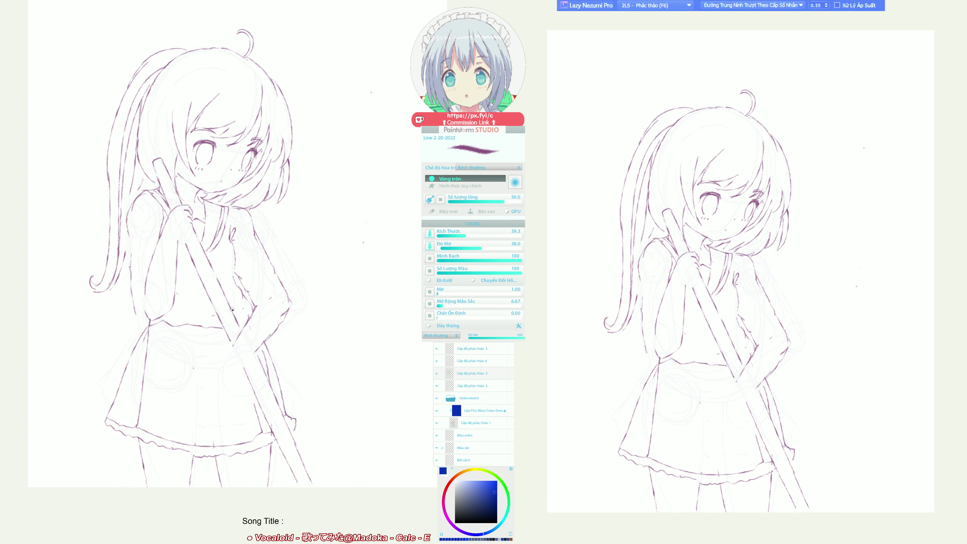
Draw the pupil and iris details inside both eyes.
drag(195, 394, 156, 376)
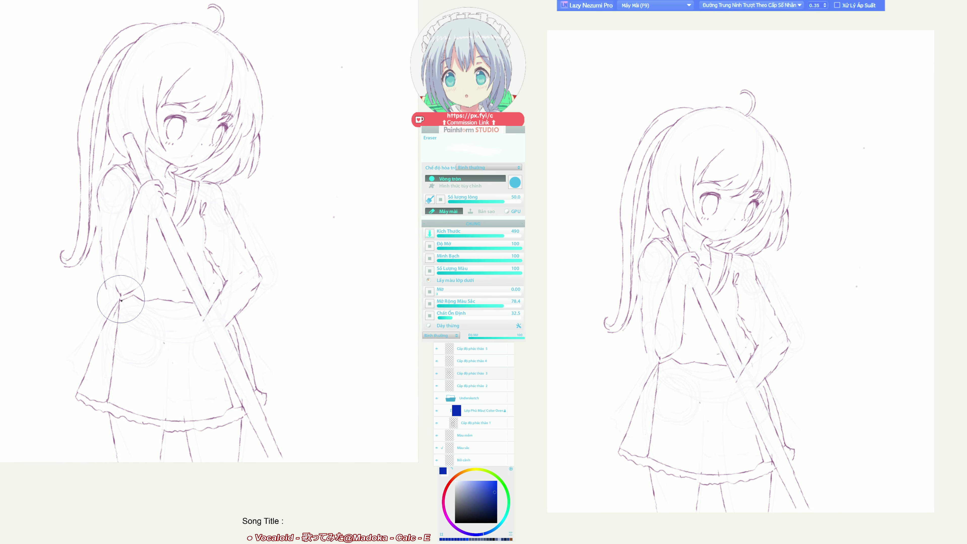
key(h)
key(h)
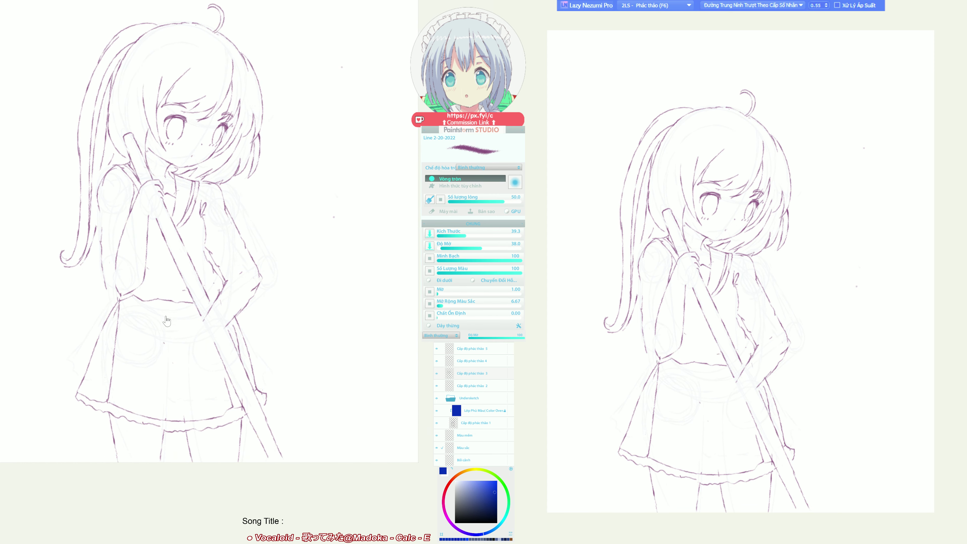
mouse_move(163, 320)
mouse_down()
mouse_move(131, 318)
mouse_move(134, 339)
mouse_up()
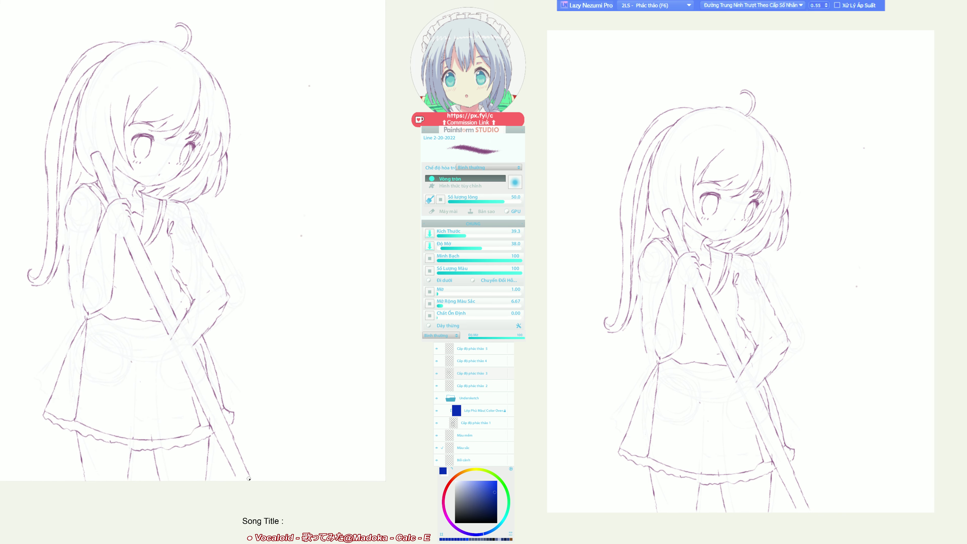
drag(248, 479, 218, 464)
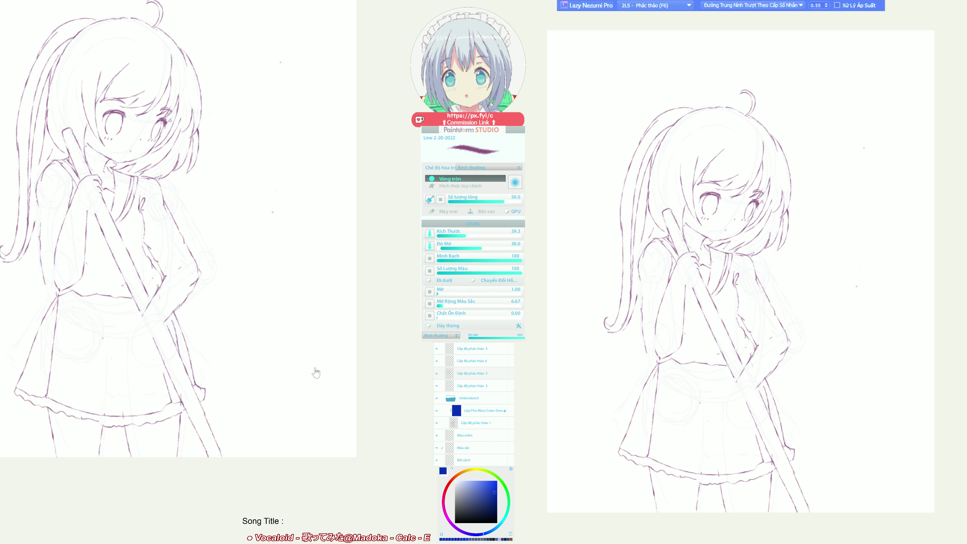
drag(317, 371, 330, 426)
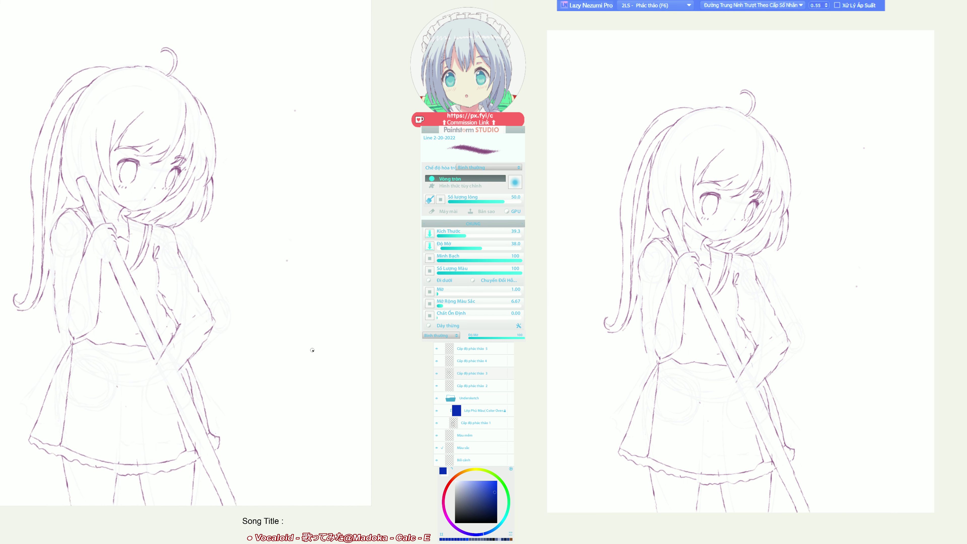
key(h)
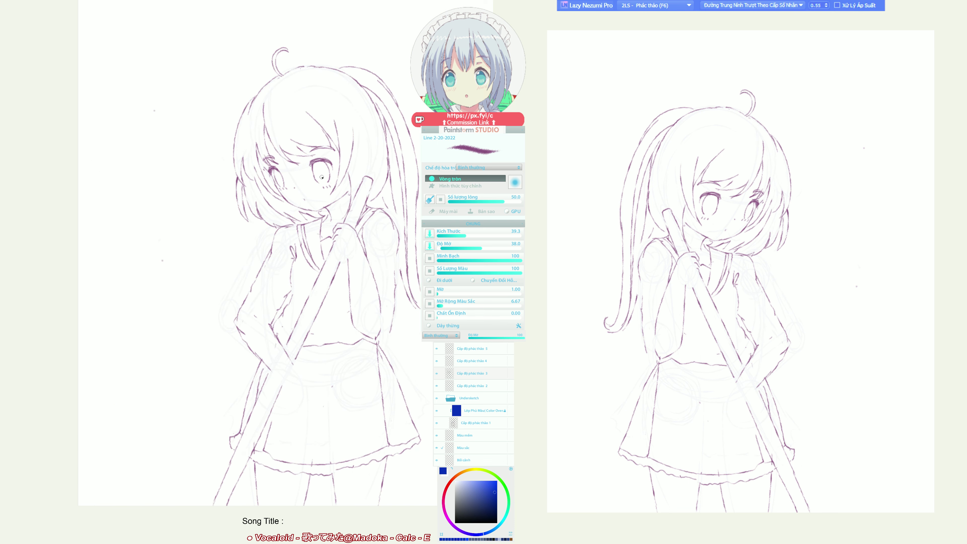
drag(323, 172, 324, 181)
key(h)
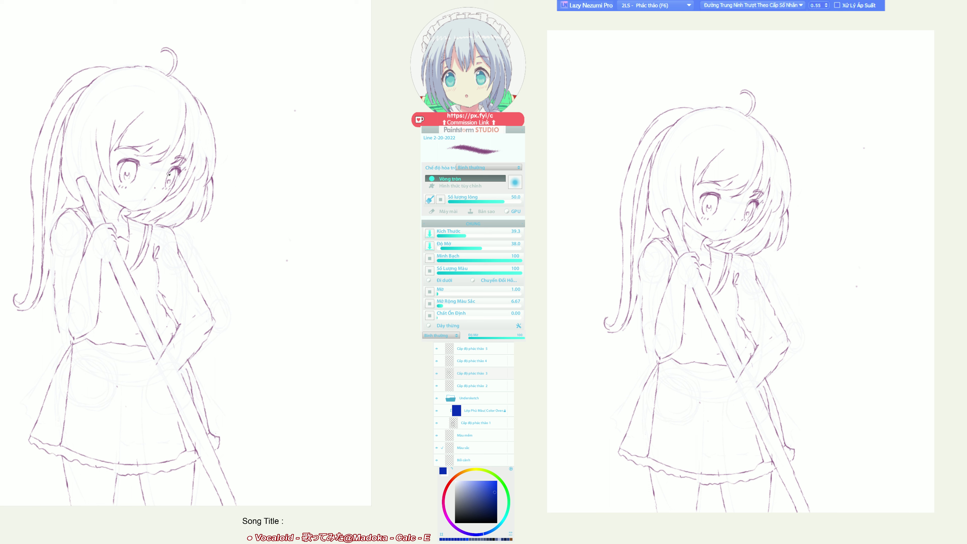
drag(172, 169, 175, 168)
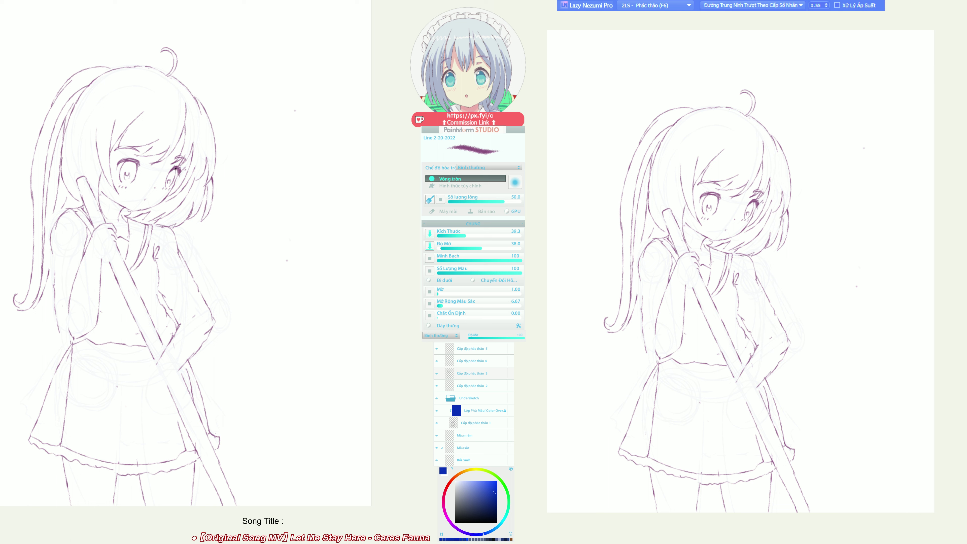
Redraw the contour at the raised arm's elbow.
key(h)
key(h)
key(h)
key(h)
drag(59, 331, 74, 341)
Draw a sleeve cuff around the raised arm's wrist, erasing the arm lines that cross it.
key(e)
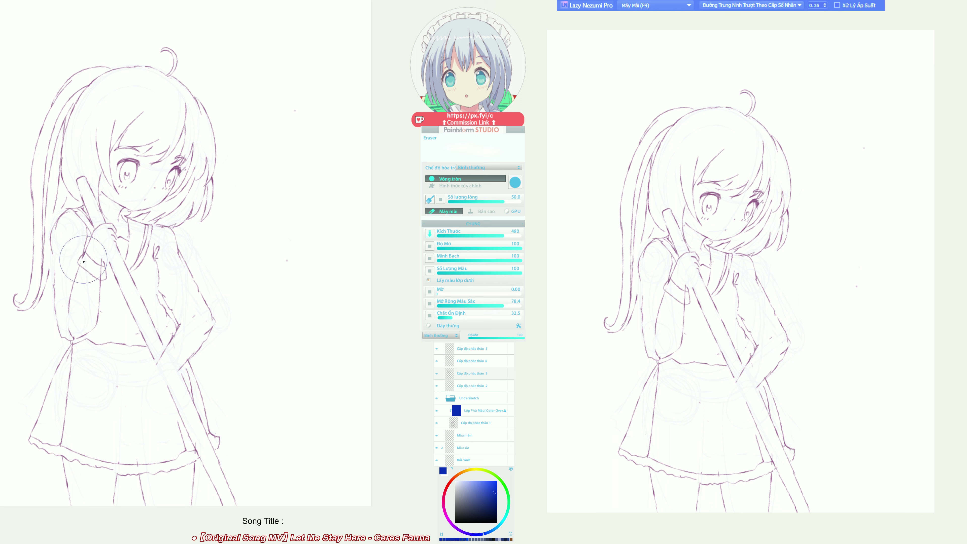
drag(101, 273, 101, 267)
key(b)
key(e)
drag(81, 266, 91, 275)
key(F6)
drag(79, 264, 105, 284)
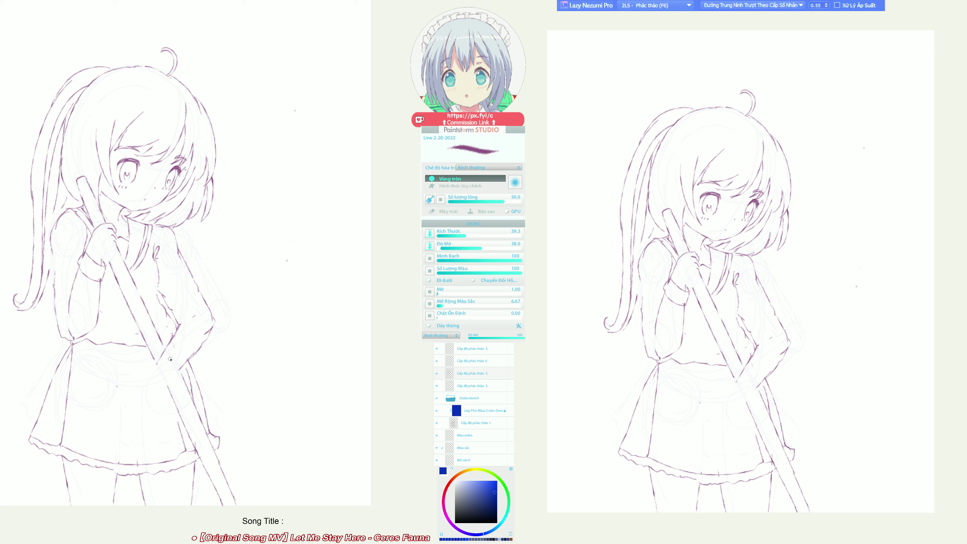
Draw the bent arm's hand gripping the pole at the waist.
mouse_move(164, 352)
mouse_down()
mouse_move(181, 363)
mouse_move(159, 354)
mouse_move(155, 366)
mouse_move(161, 379)
mouse_move(176, 374)
mouse_move(153, 385)
mouse_up()
drag(331, 264, 388, 275)
drag(372, 240, 410, 237)
drag(390, 205, 394, 207)
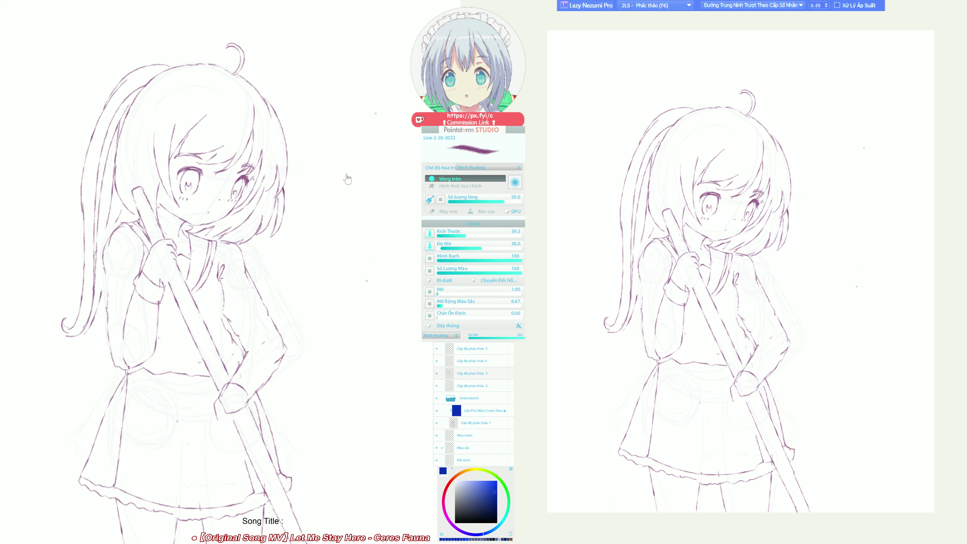
Touch up the ponytail's inner strand and the hair contour at the top of the head.
drag(345, 179, 356, 126)
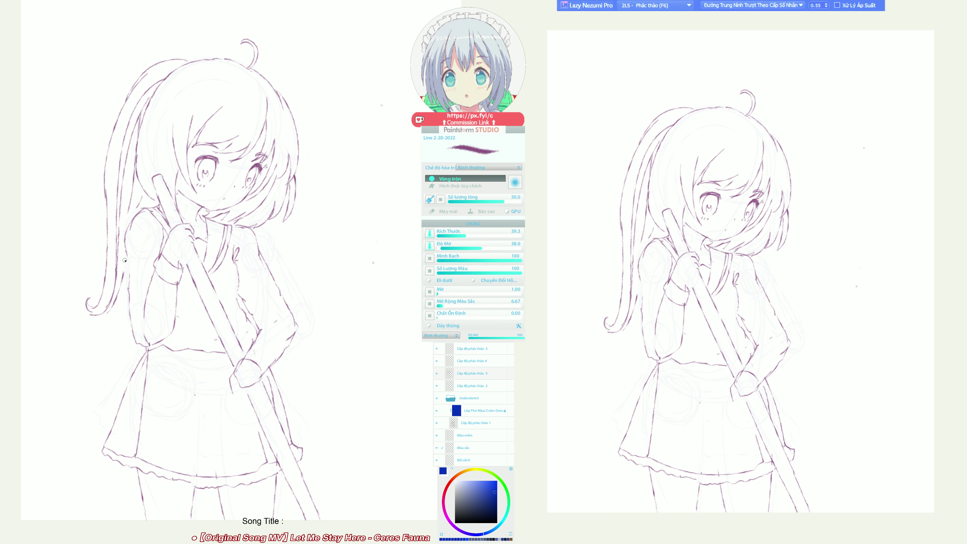
drag(124, 260, 114, 311)
key(h)
key(h)
drag(172, 70, 210, 62)
key(h)
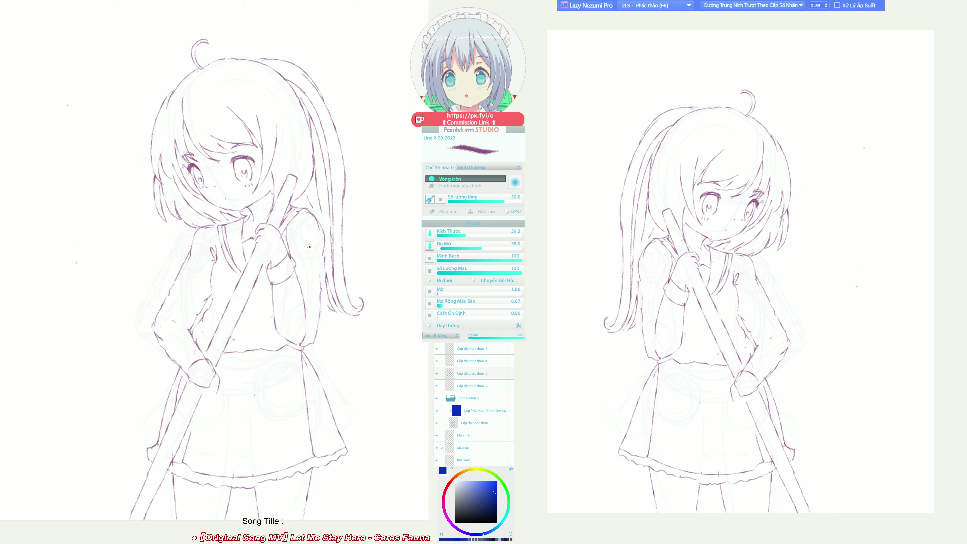
key(h)
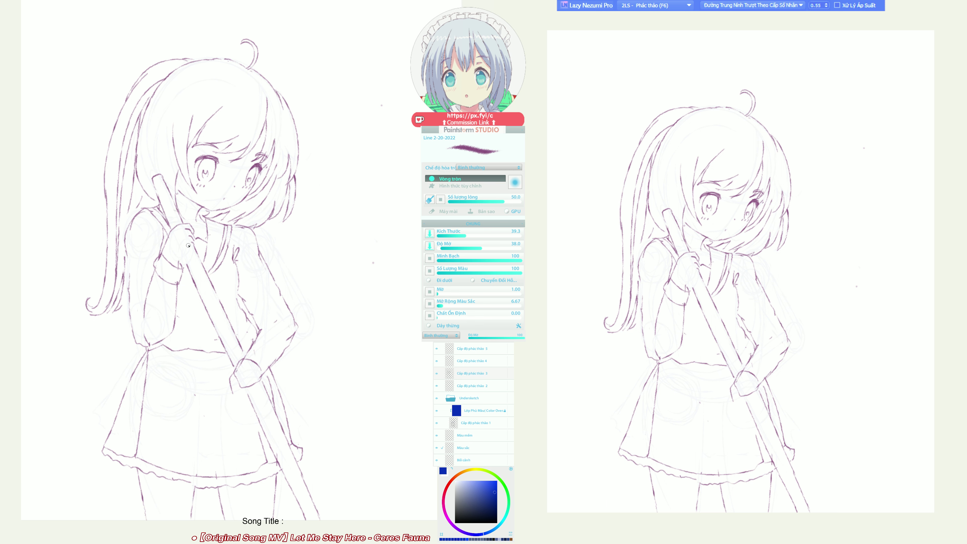
drag(188, 245, 185, 259)
key(ctrl+z)
key(e)
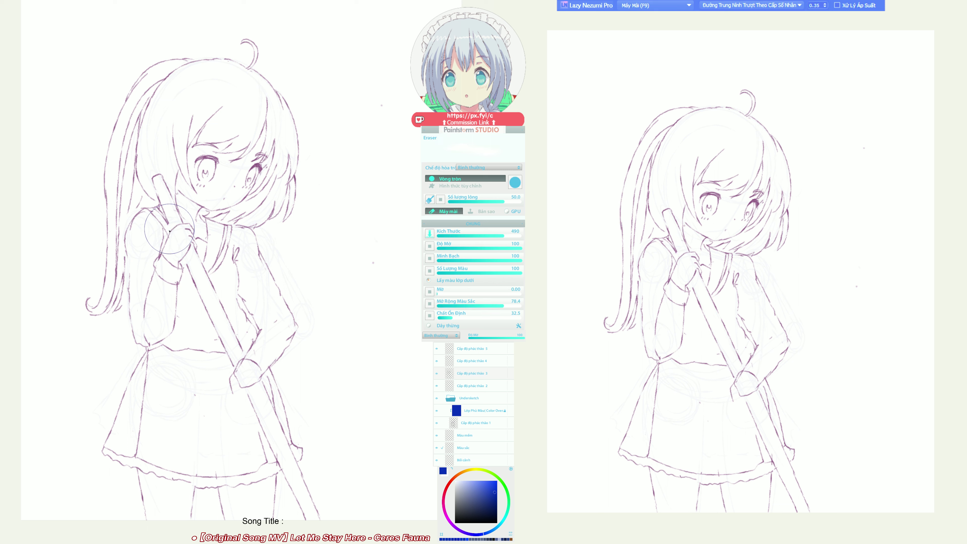
key(b)
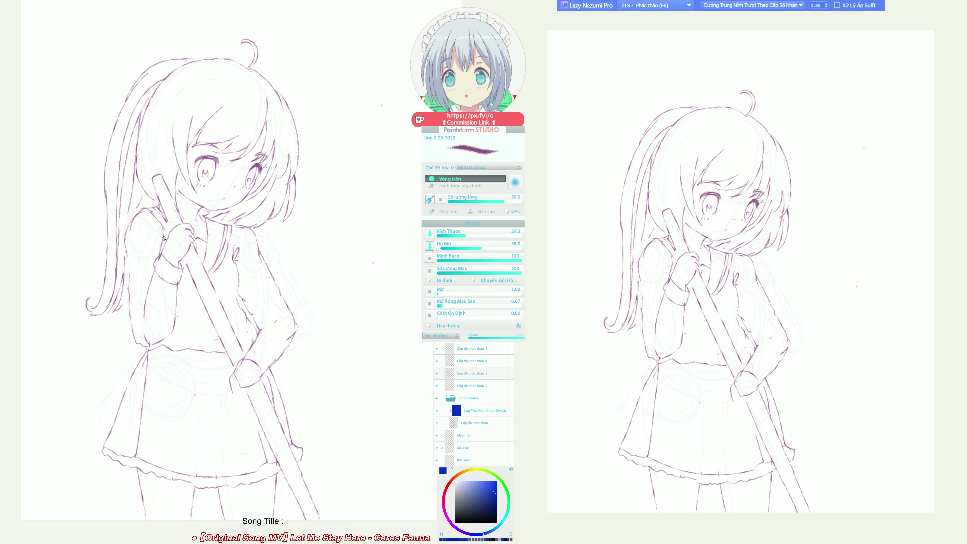
mouse_move(165, 235)
mouse_down()
mouse_move(165, 218)
mouse_move(170, 231)
mouse_up()
key(ctrl+z)
key(ctrl+z)
key(ctrl+z)
Erase the flat upper end of the pole and redraw it with a rounded tip.
key(e)
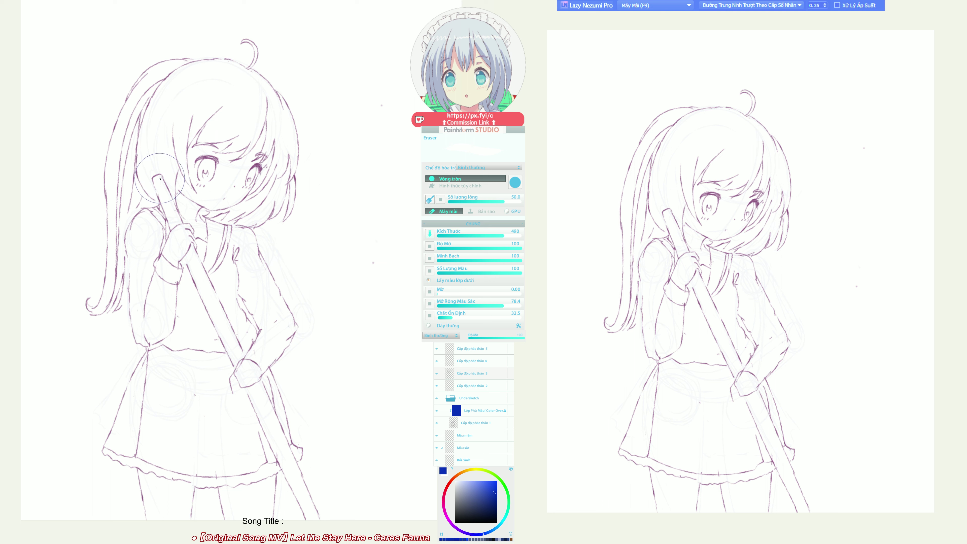
mouse_move(161, 178)
mouse_down()
mouse_move(152, 175)
mouse_move(162, 175)
mouse_up()
key(b)
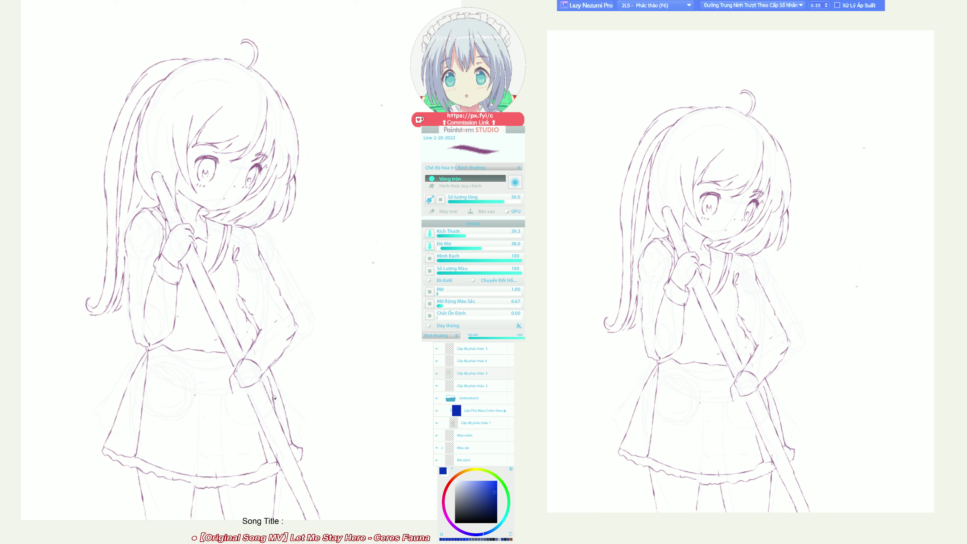
Clean up the lower hand on the pole and redraw its finger and wrist lines.
key(e)
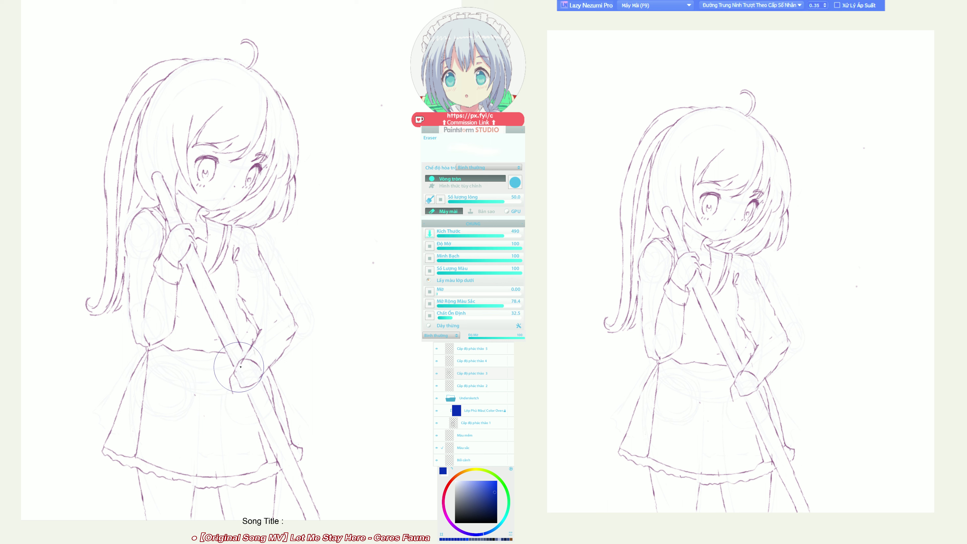
key(b)
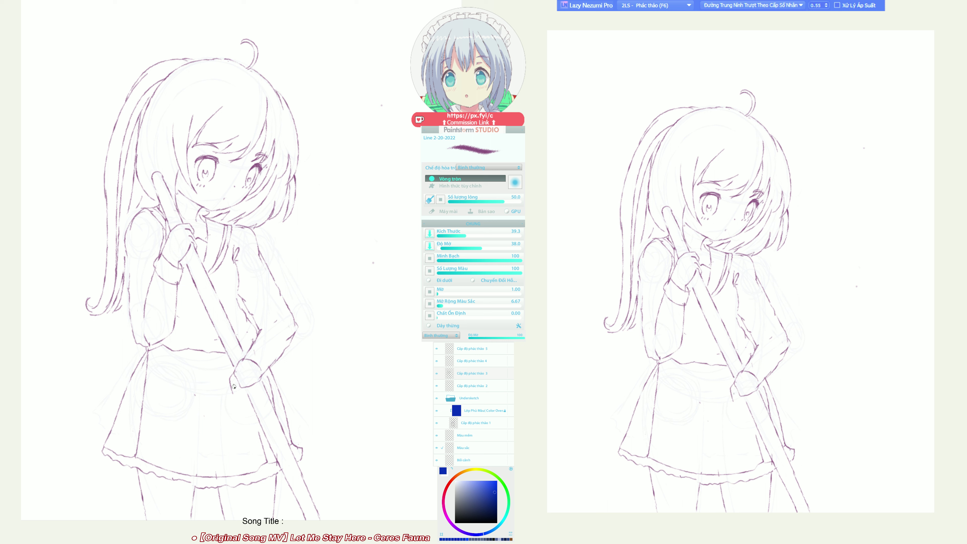
drag(239, 390, 249, 408)
key(h)
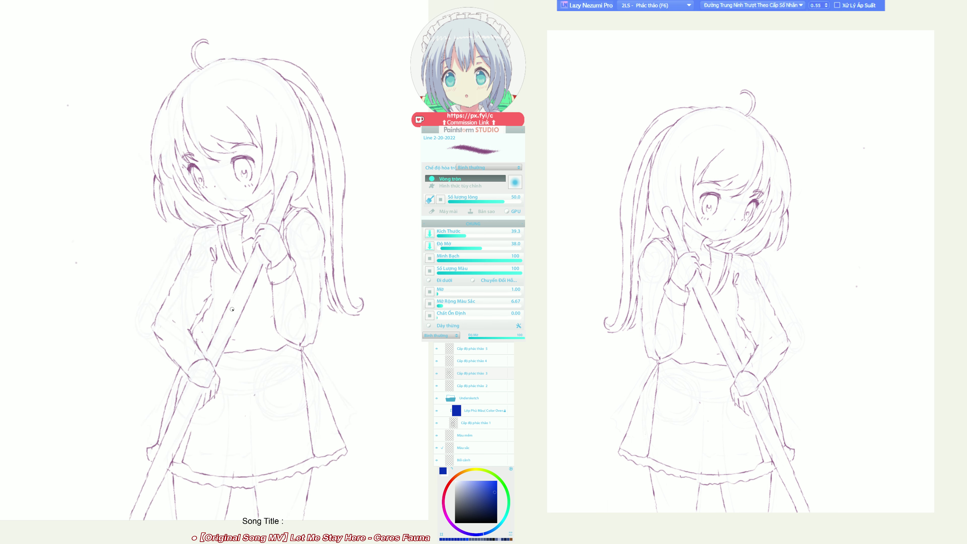
drag(190, 380, 209, 365)
key(h)
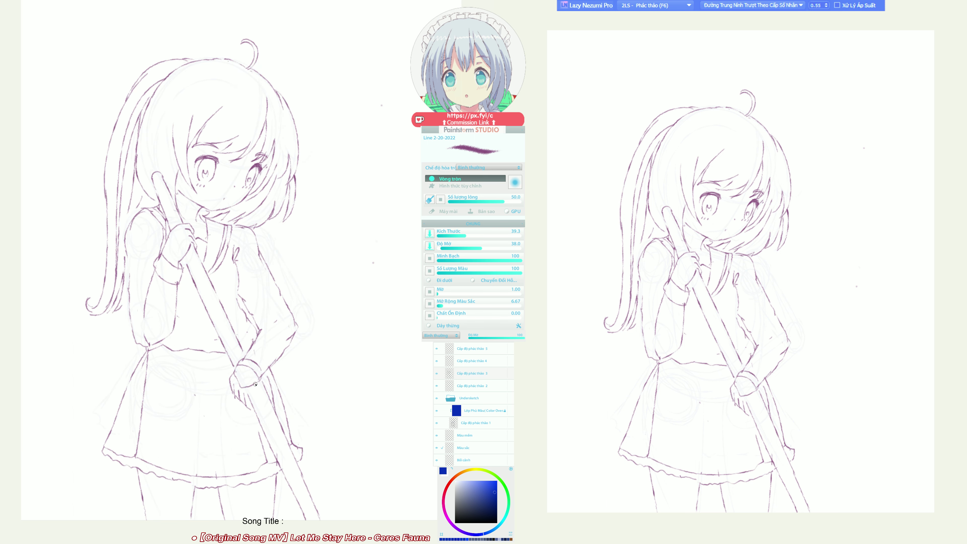
Draw a banded cuff around the bent arm's wrist above the lower hand and tidy the lines beside it.
key(h)
key(ctrl+z)
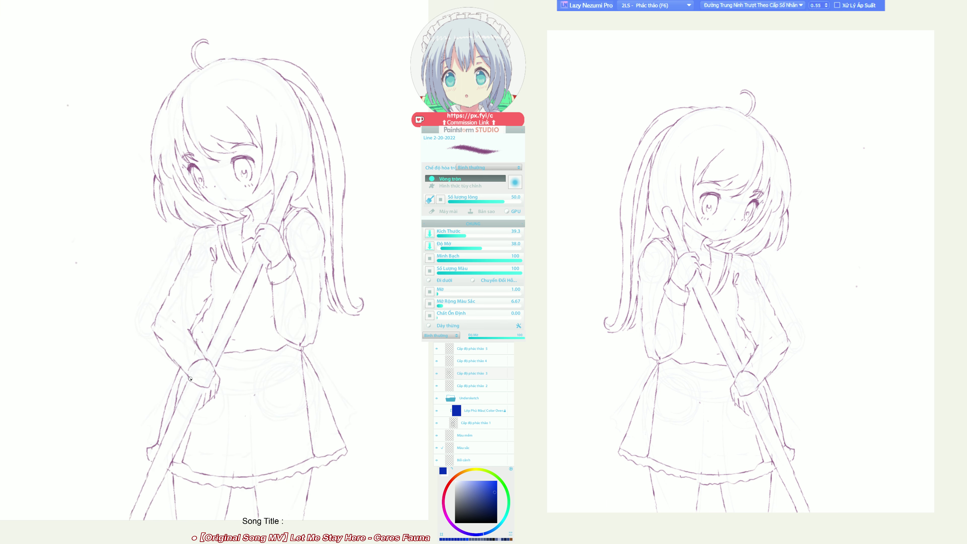
drag(190, 379, 211, 360)
key(ctrl+z)
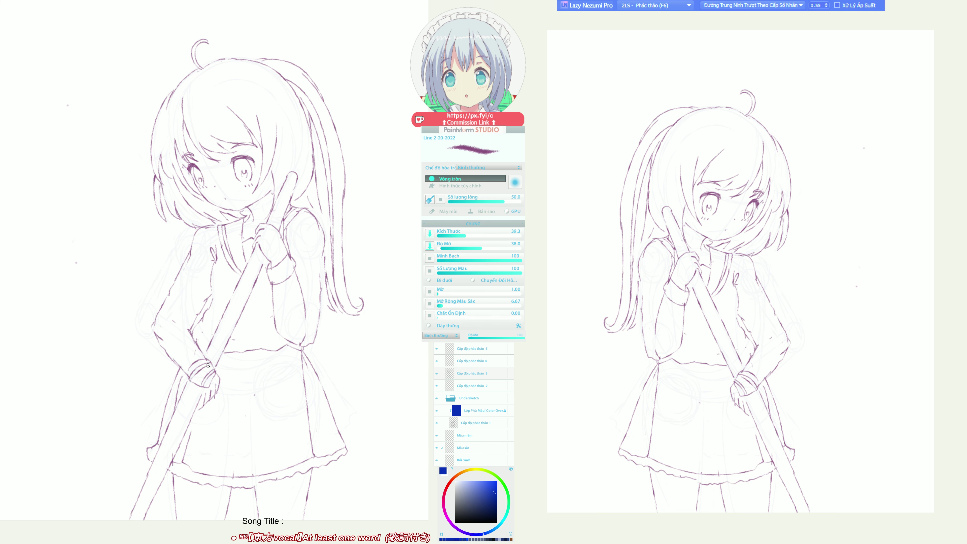
key(h)
drag(259, 433, 235, 400)
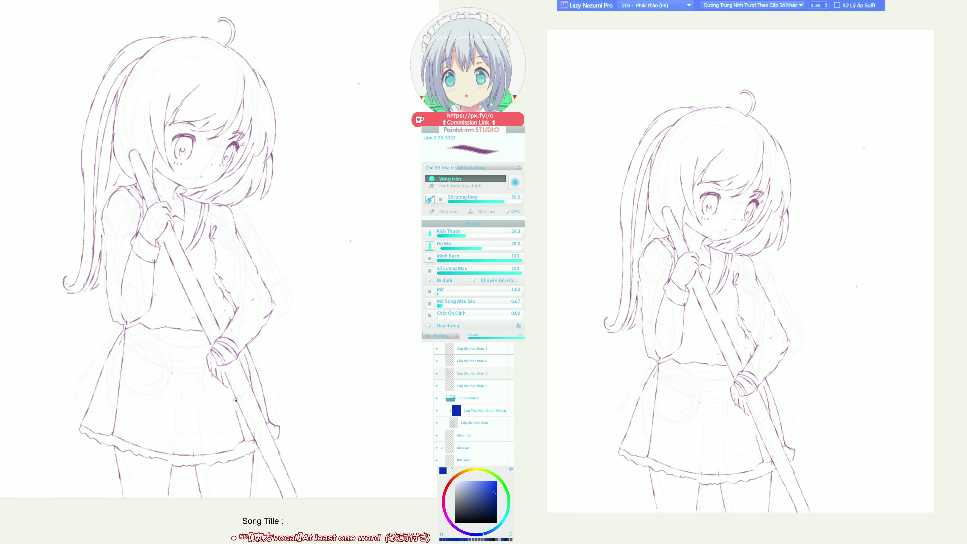
key(e)
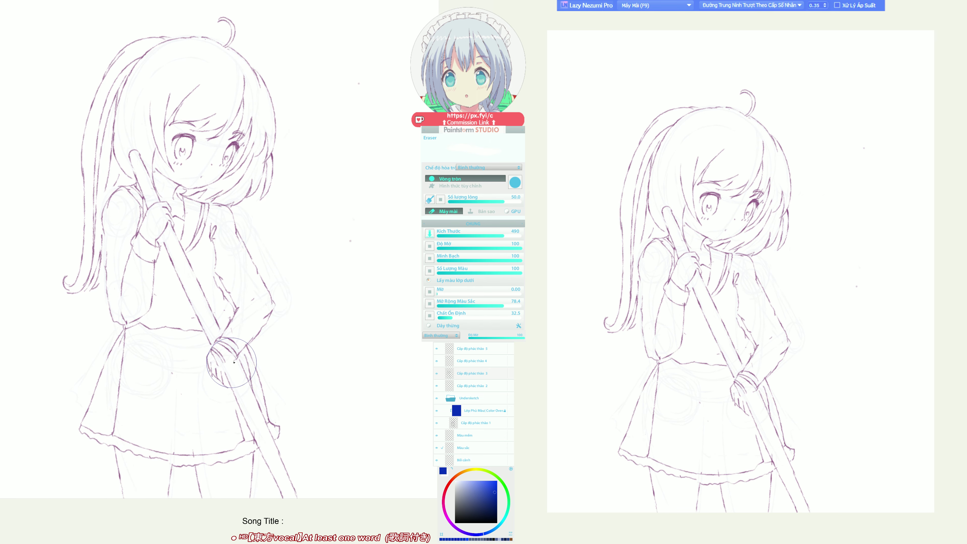
key(b)
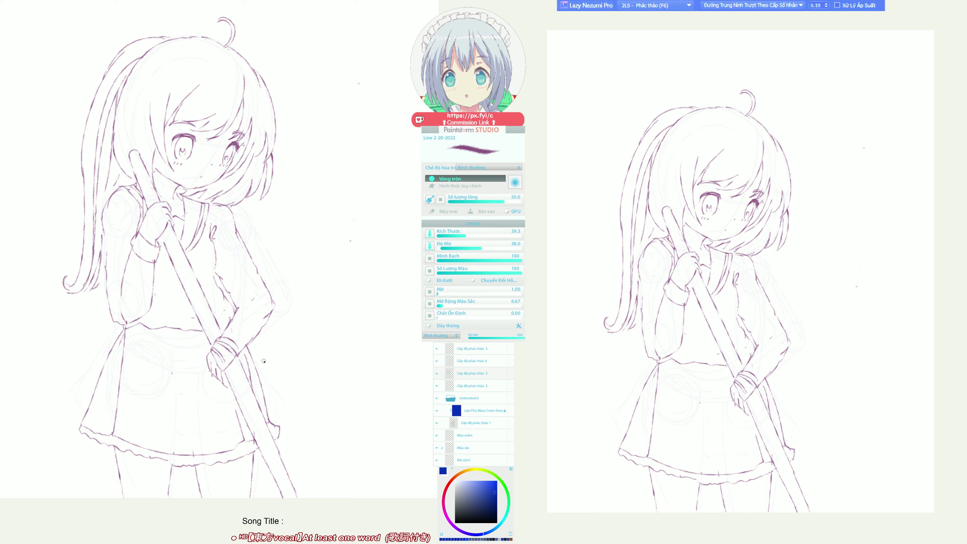
Try to erase the bent arm's outer sleeve outline and redraw it rounder down to the elbow.
key(h)
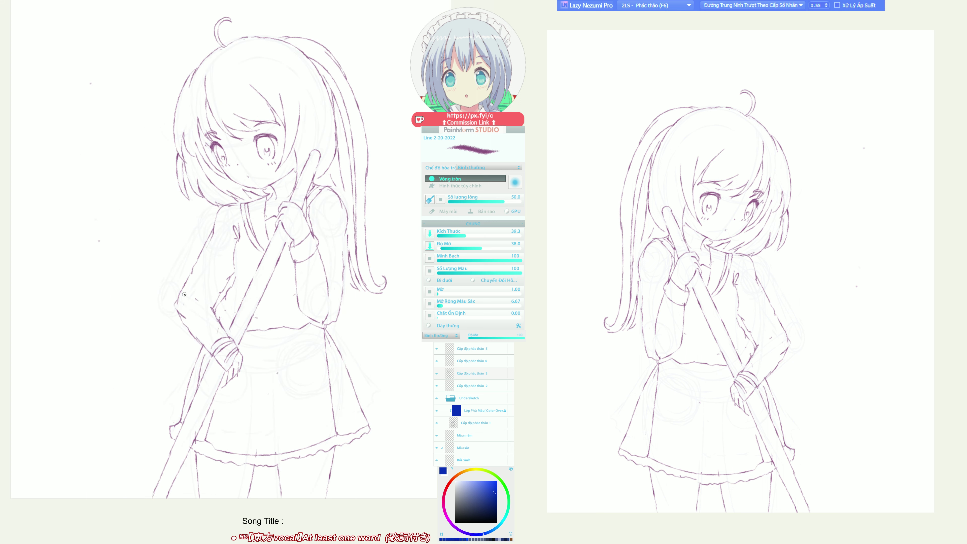
key(e)
drag(184, 288, 230, 226)
key(b)
key(h)
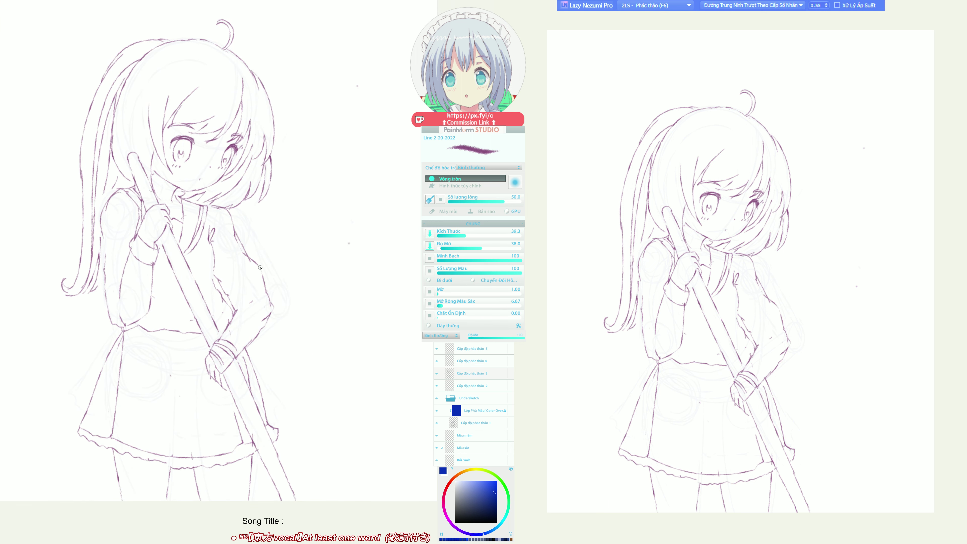
key(e)
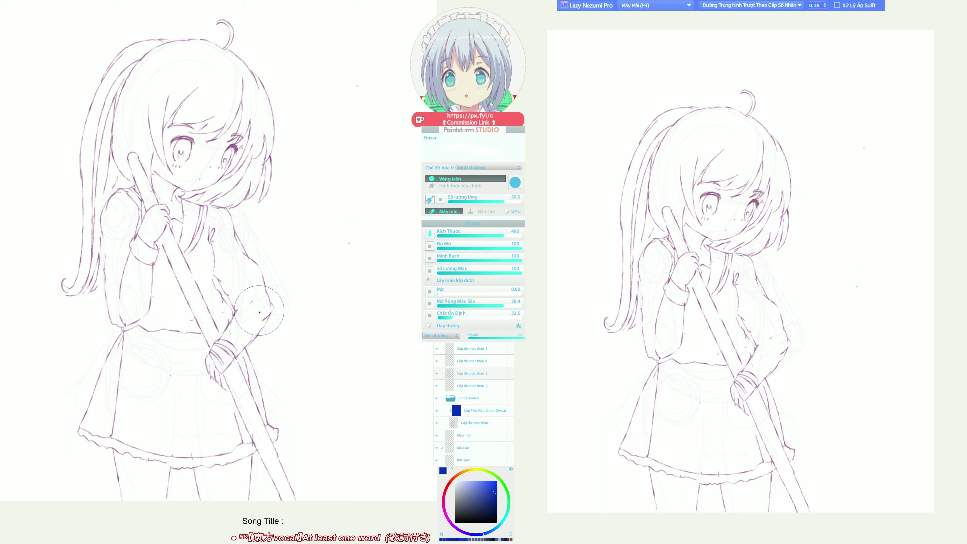
key(b)
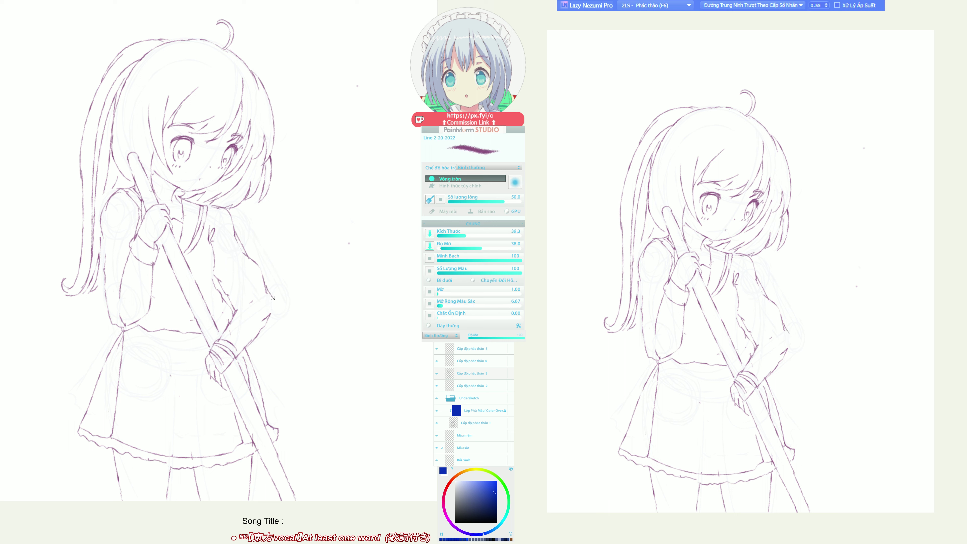
drag(273, 298, 266, 328)
key(ctrl+z)
key(ctrl+z)
key(ctrl+z)
key(ctrl+z)
key(e)
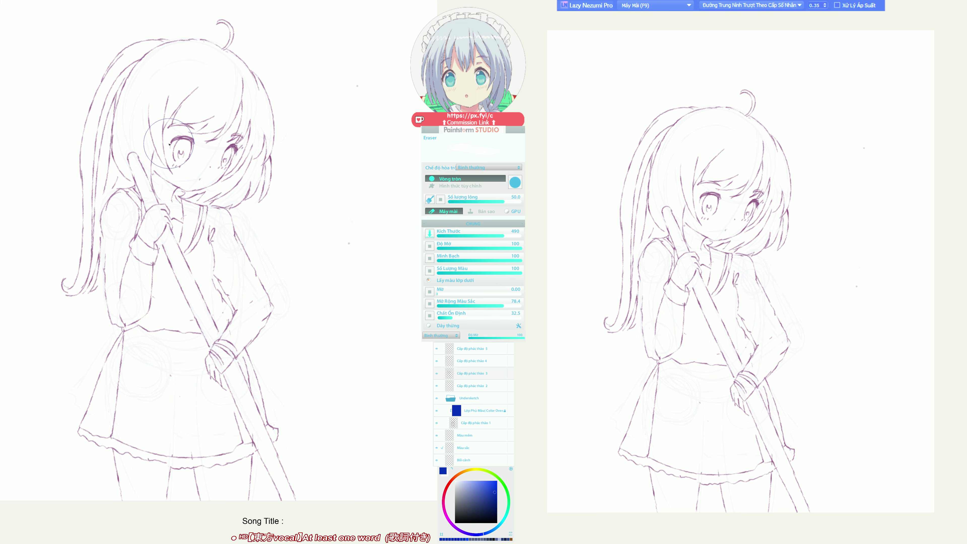
key(h)
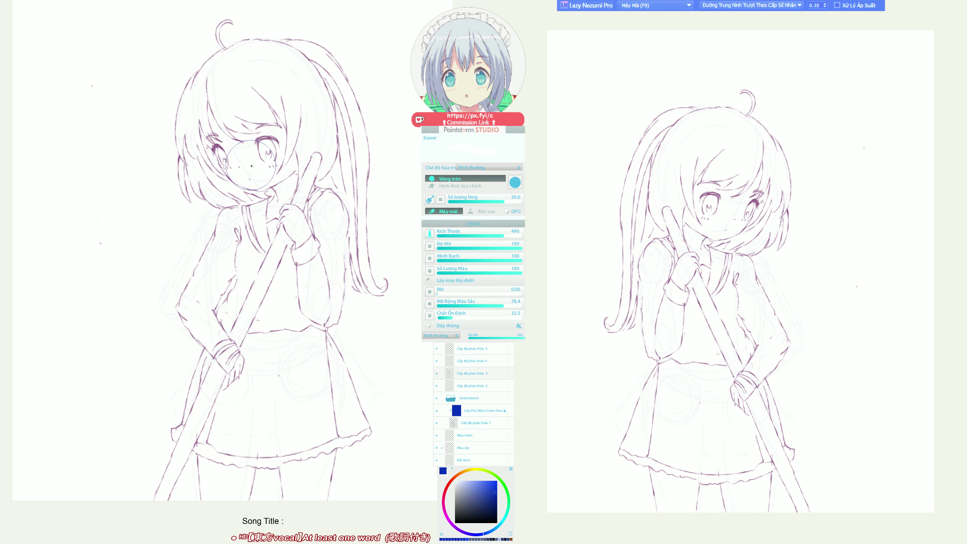
key(h)
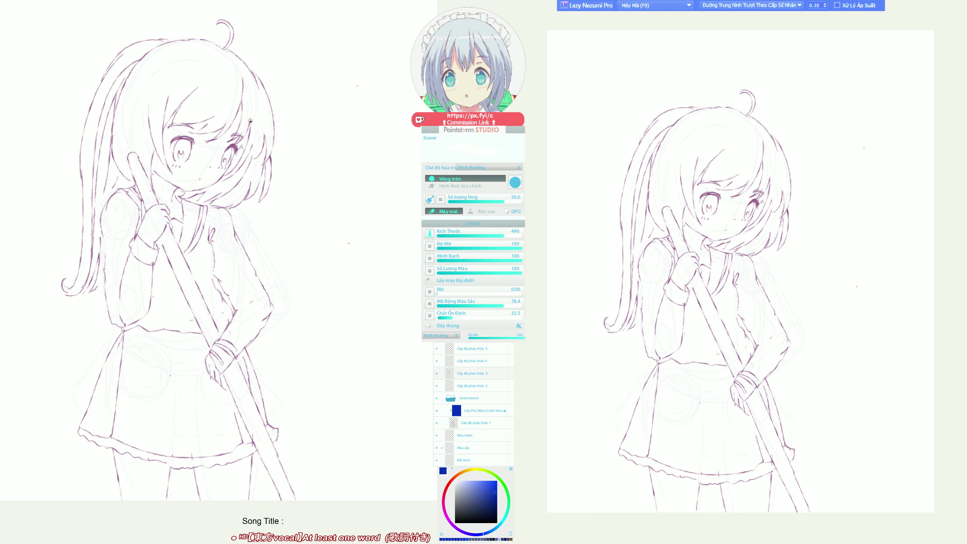
key(e)
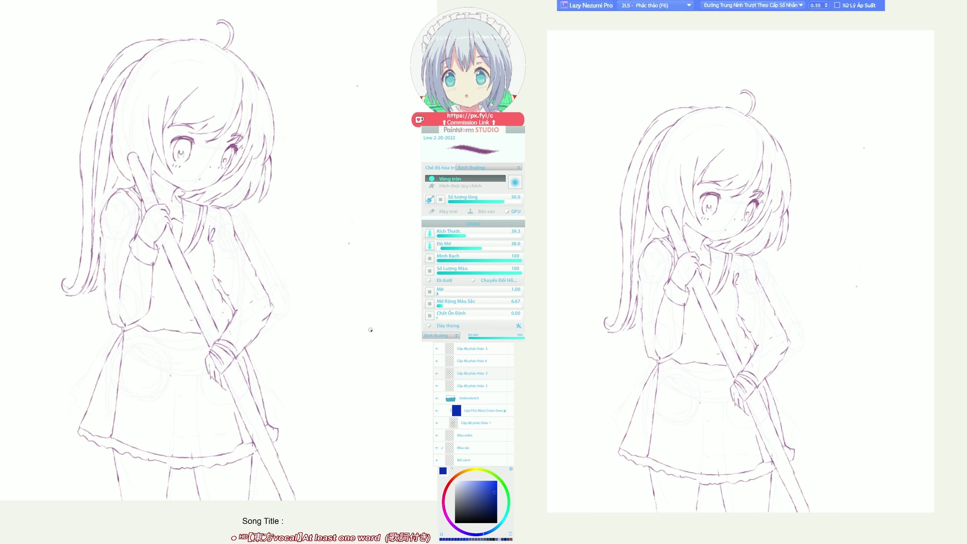
Hide the rough construction sketch layer inside the sketch folder so only the refined line art shows.
drag(357, 310, 369, 331)
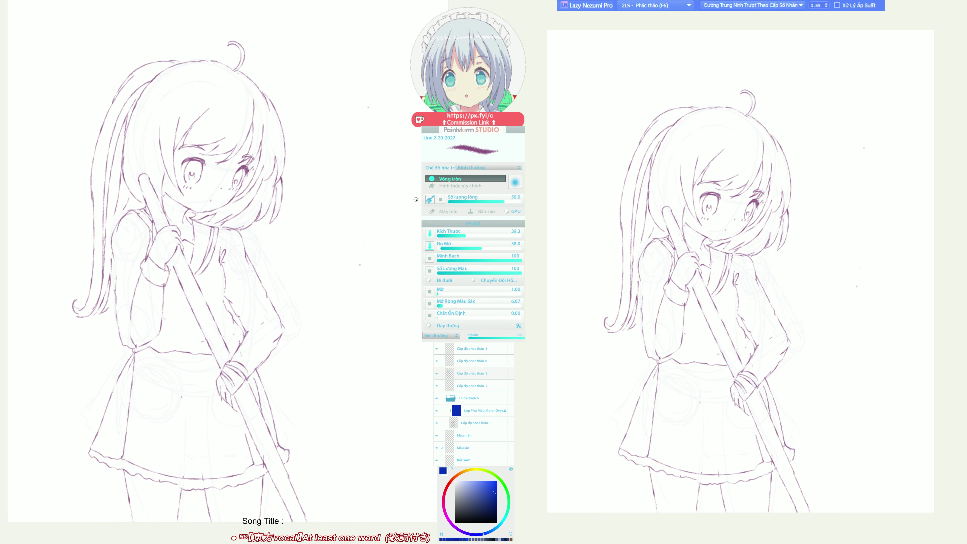
click(437, 422)
drag(377, 263, 417, 230)
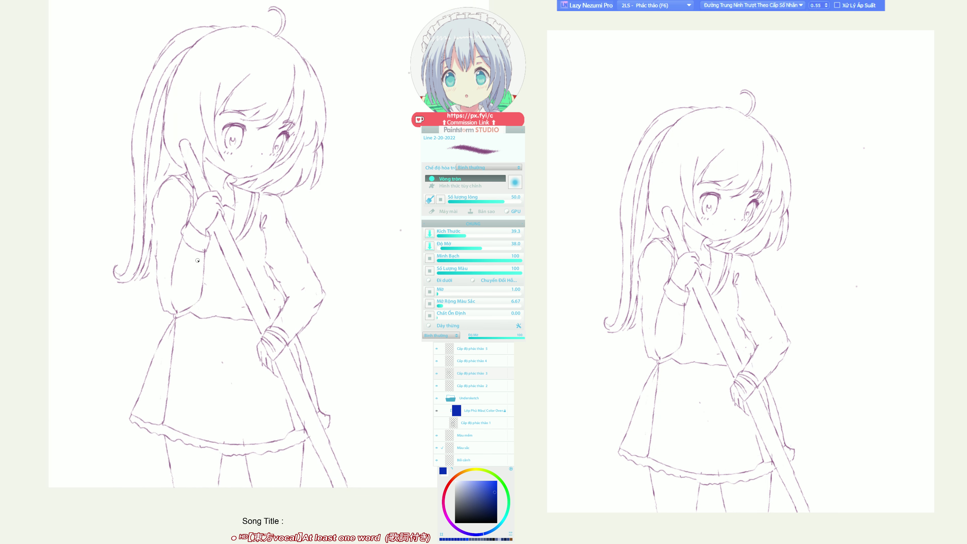
Draw pleat lines down the skirt's ponytail side and add the flared fabric edge at the far side behind the pole.
mouse_move(173, 316)
mouse_down()
mouse_move(122, 399)
mouse_move(143, 416)
mouse_up()
key(h)
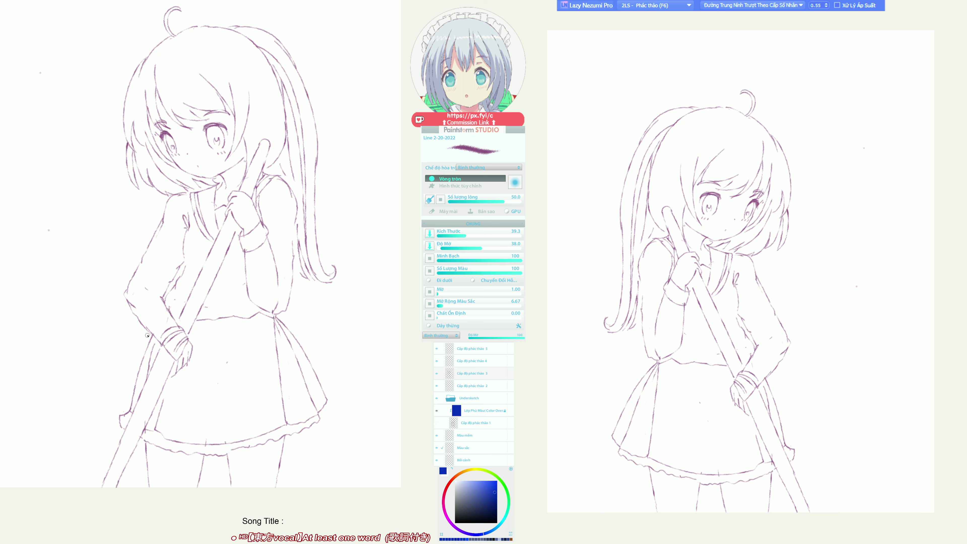
mouse_move(151, 333)
mouse_down()
mouse_move(126, 400)
mouse_move(111, 408)
mouse_up()
key(h)
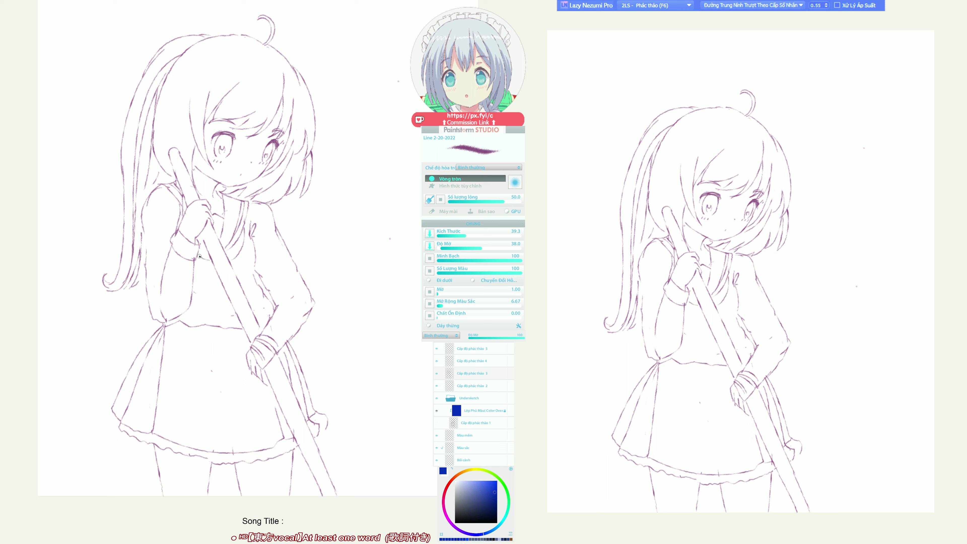
Redraw the raised arm's sleeve cuff below the upper hand with a double band.
key(e)
key(e)
drag(178, 236, 198, 259)
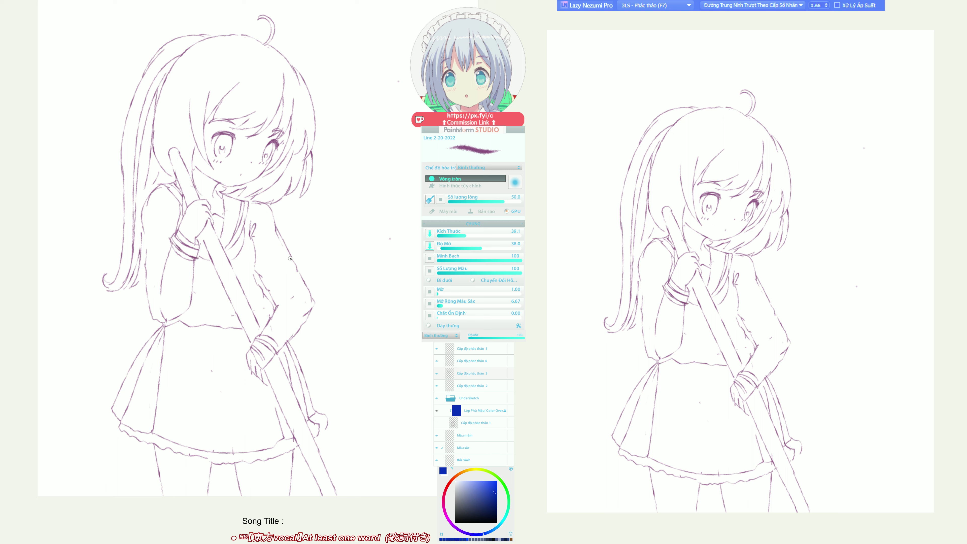
Refine the finger lines of the lower hand gripping the pole.
key(h)
key(F6)
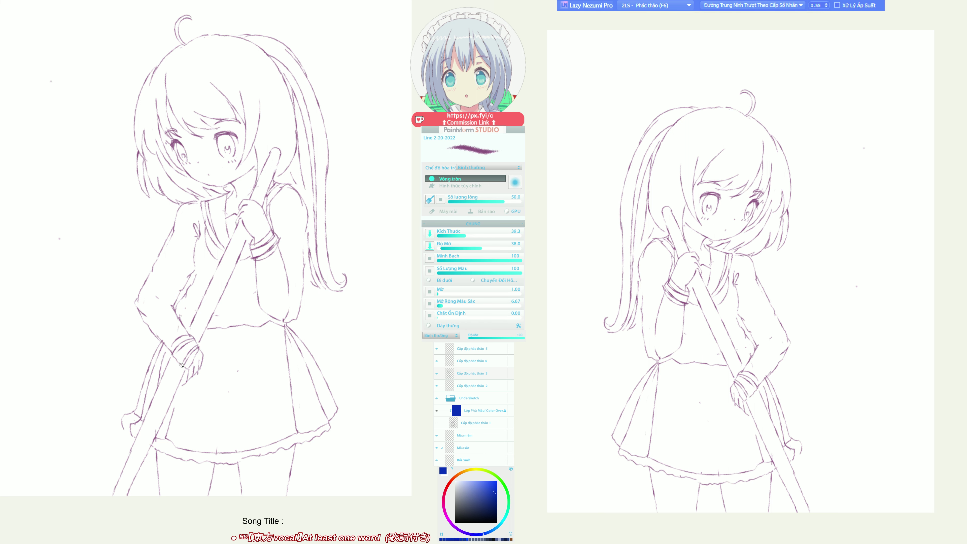
key(h)
drag(381, 429, 379, 420)
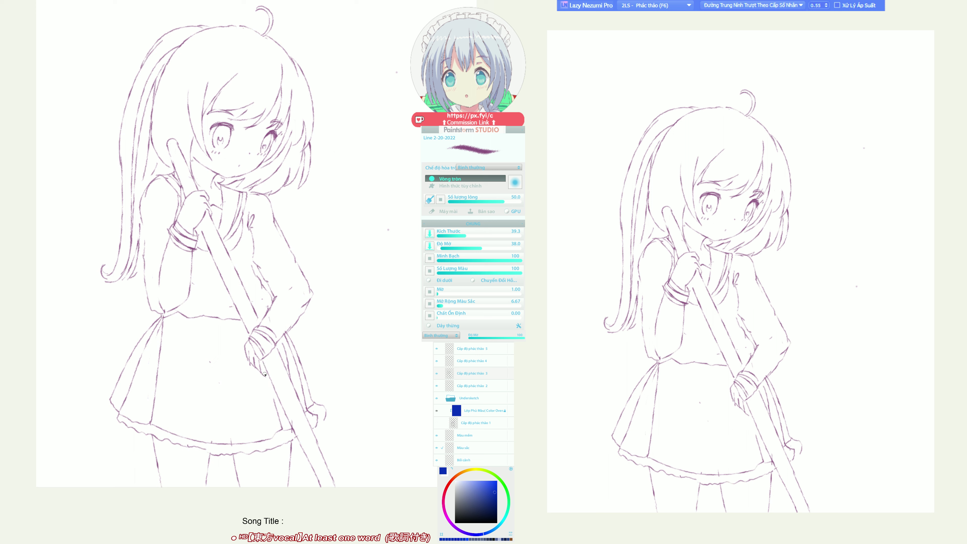
Erase the pointed elbow of the bent arm and redraw the sleeve outline with a rounder curve.
key(e)
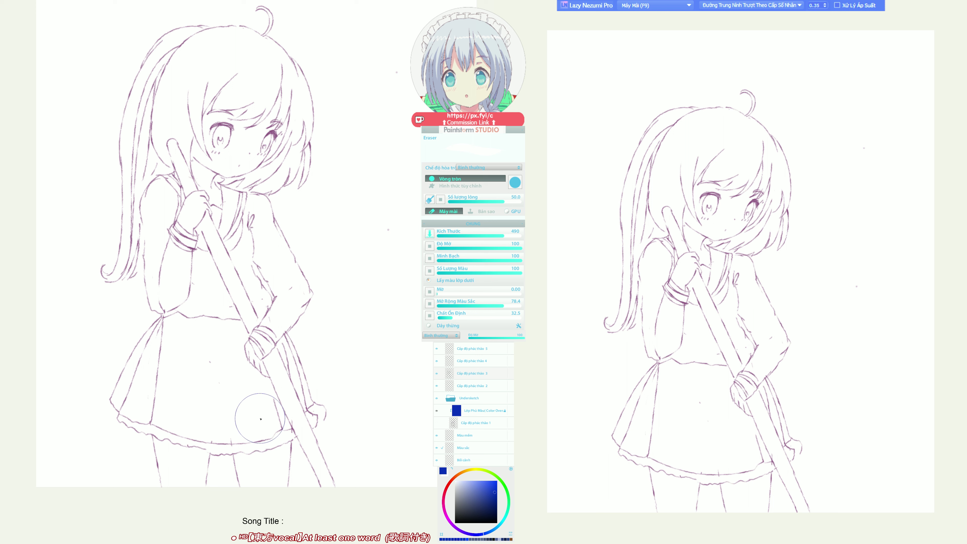
key(h)
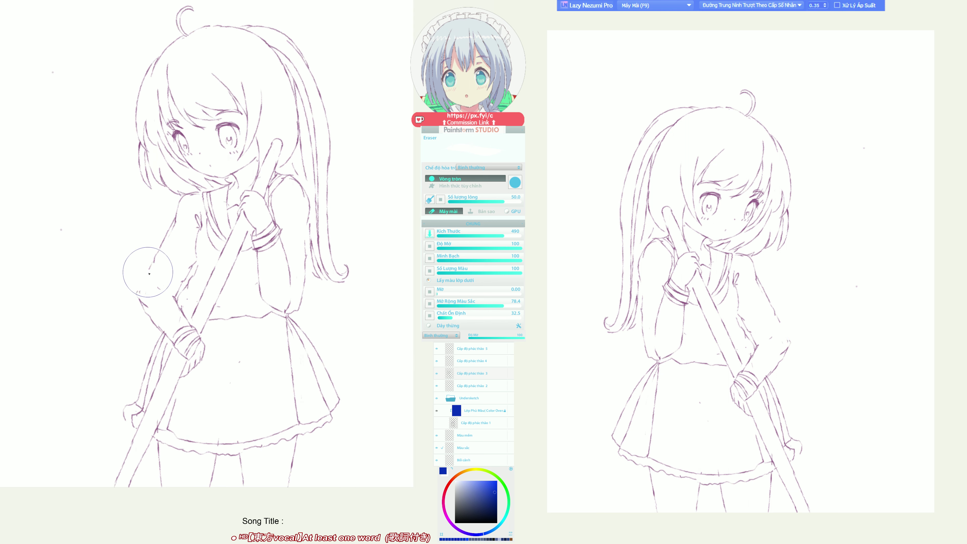
key(b)
drag(137, 292, 151, 261)
key(ctrl+z)
drag(136, 295, 154, 258)
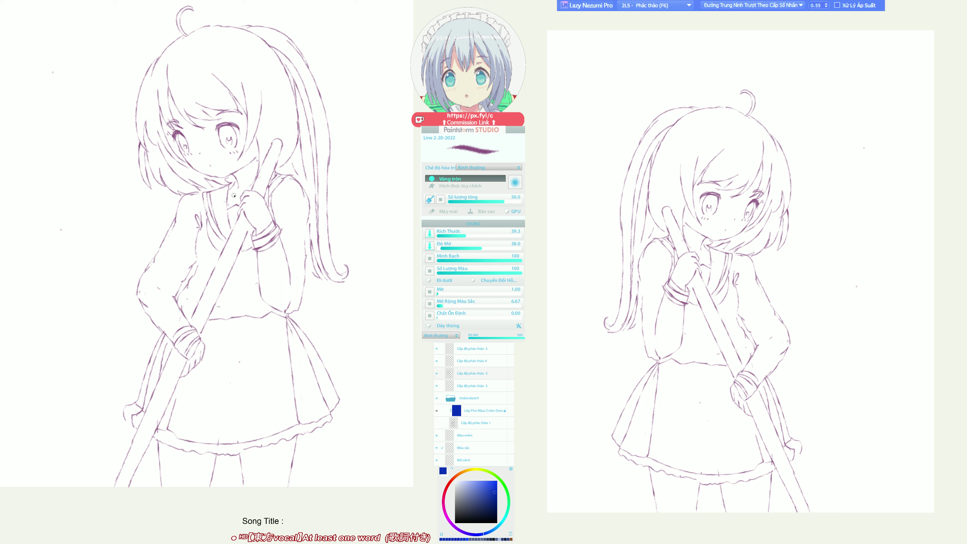
key(h)
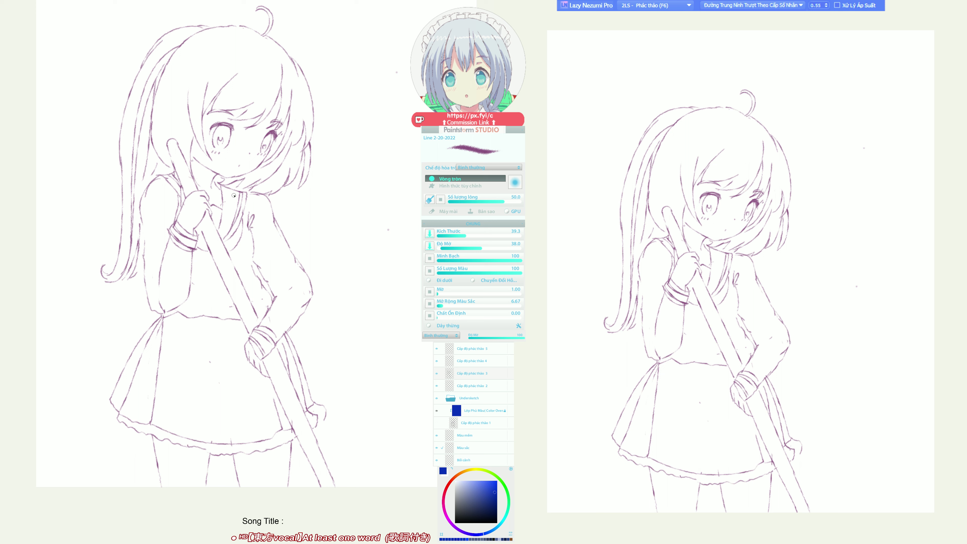
key(h)
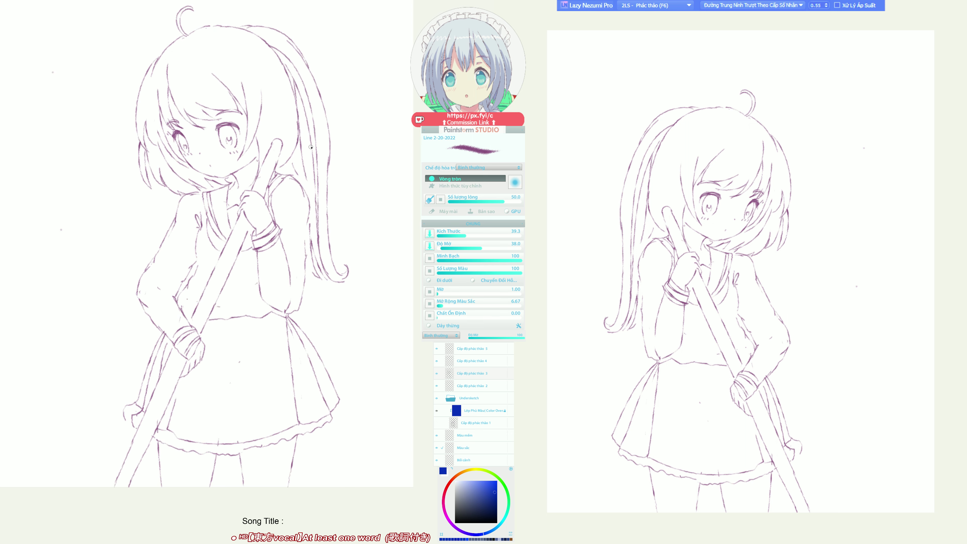
key(h)
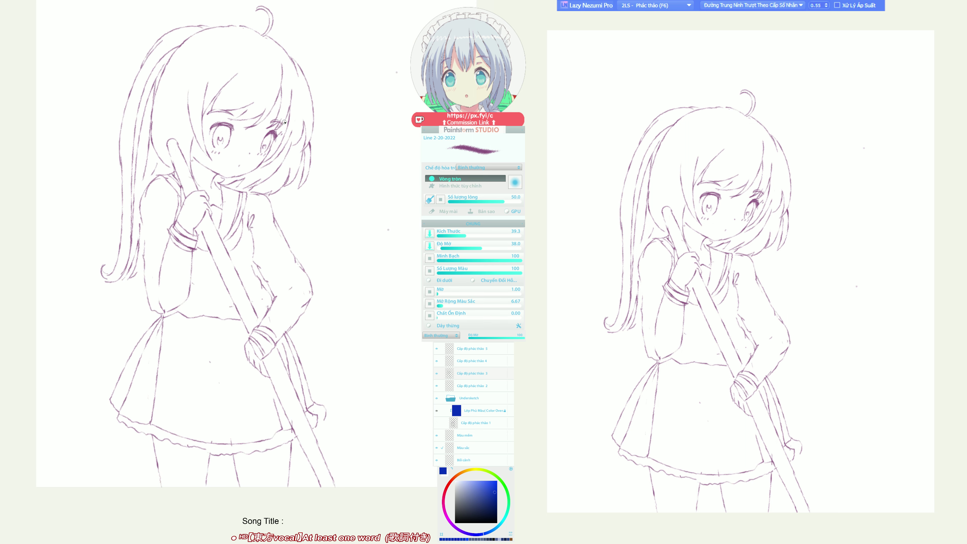
key(h)
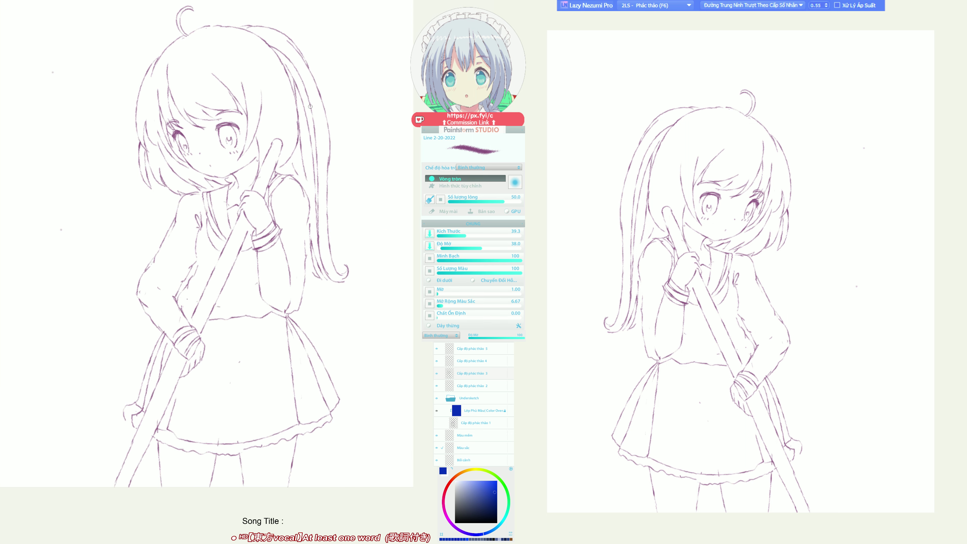
key(h)
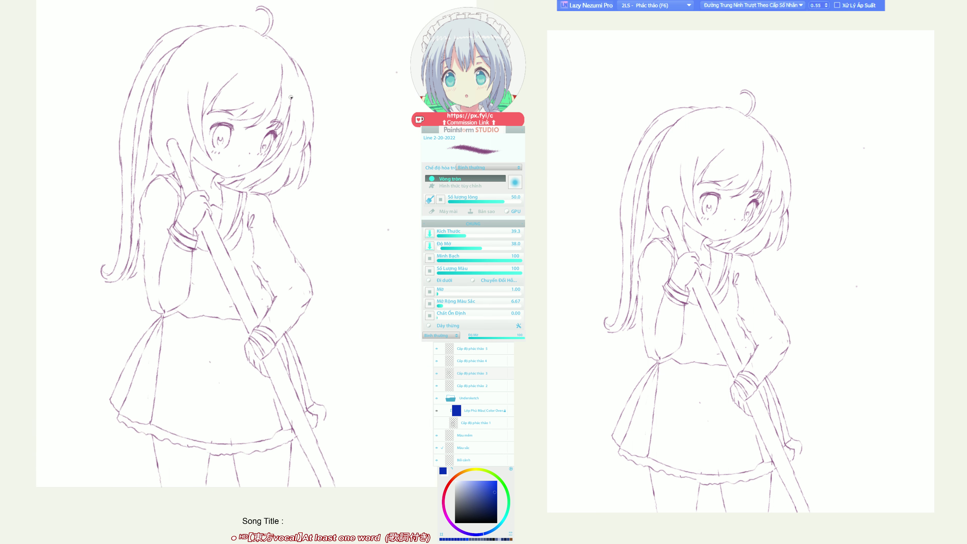
Clean up the bangs and redraw the upper strand line across the forehead.
drag(291, 98, 287, 64)
drag(252, 104, 269, 77)
key(e)
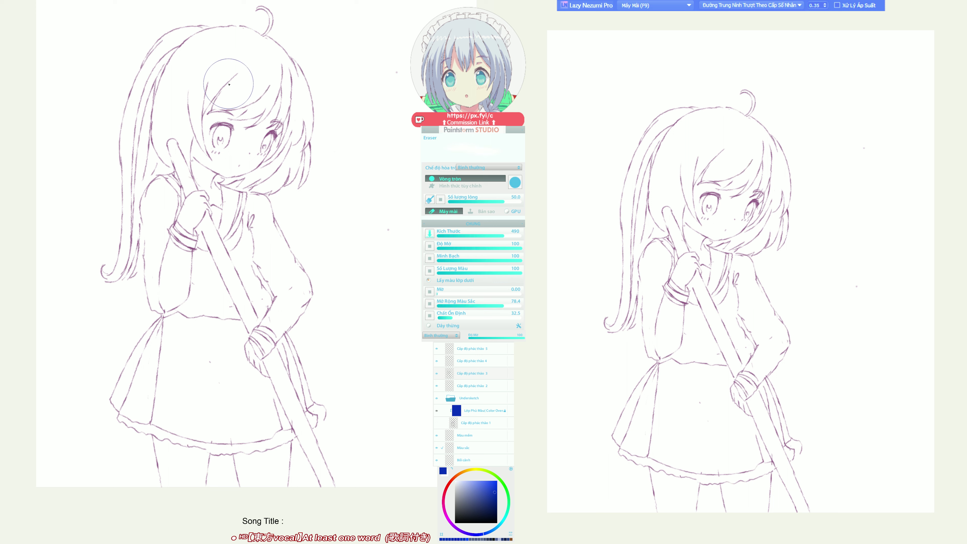
key(b)
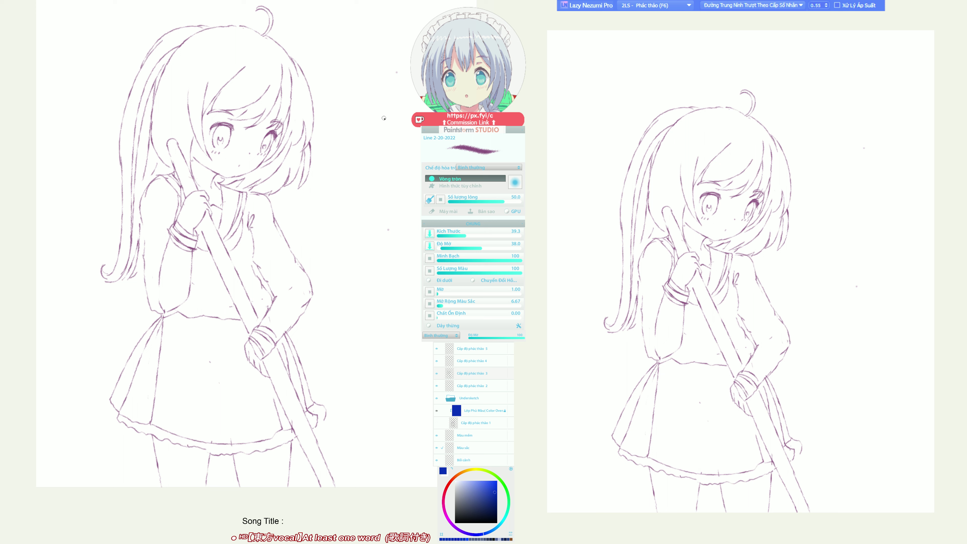
Switch to the Genga Line Shadow brush and select the layer directly below the sketch folder.
key(h)
key(ctrl+])
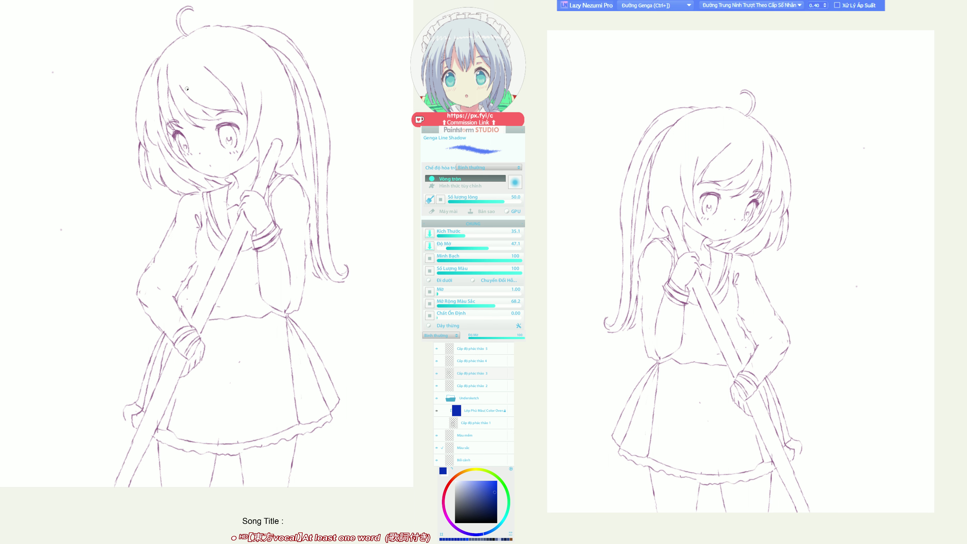
drag(179, 84, 229, 105)
key(ctrl+z)
click(459, 387)
click(451, 438)
key(h)
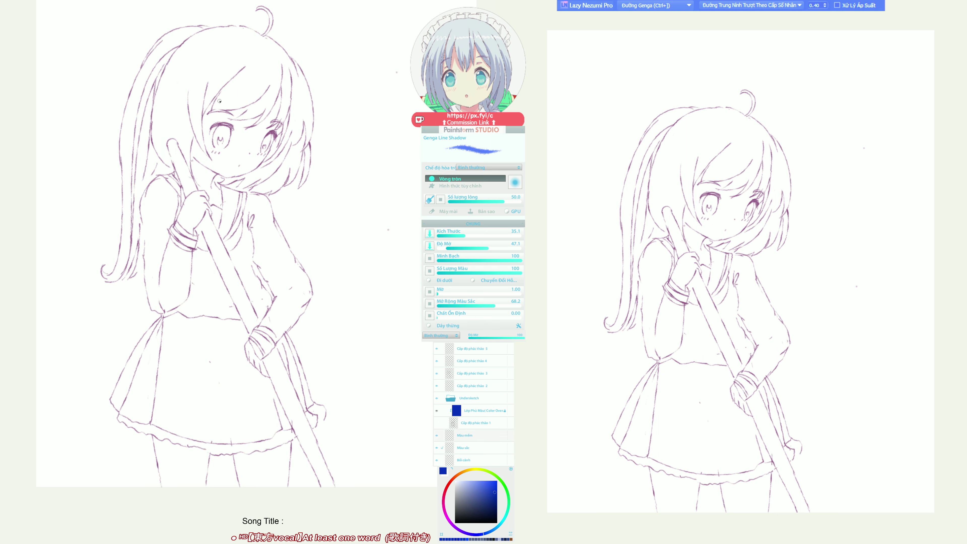
Draw blue curved shading guide lines across the bangs and down their outer edge.
drag(213, 106, 264, 84)
drag(237, 118, 282, 87)
key(h)
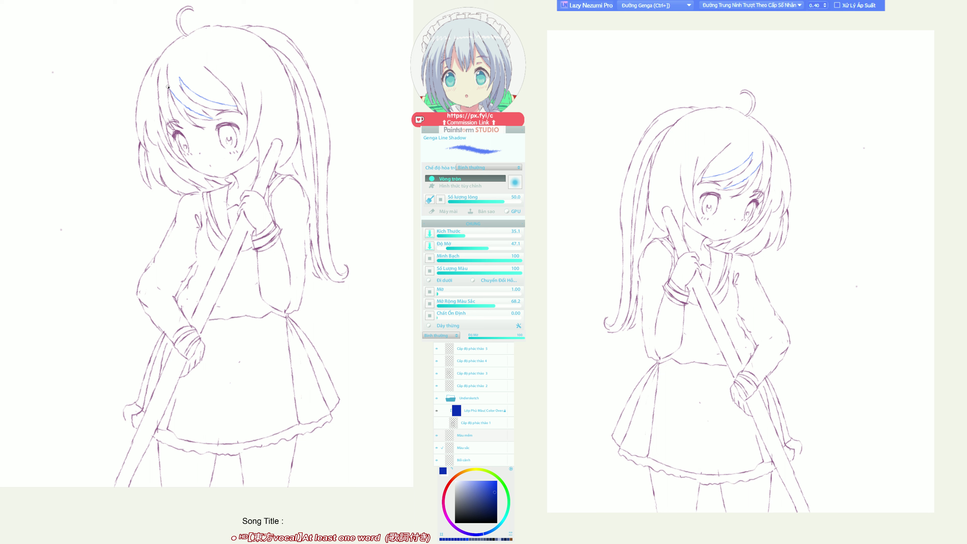
drag(165, 92, 176, 133)
key(h)
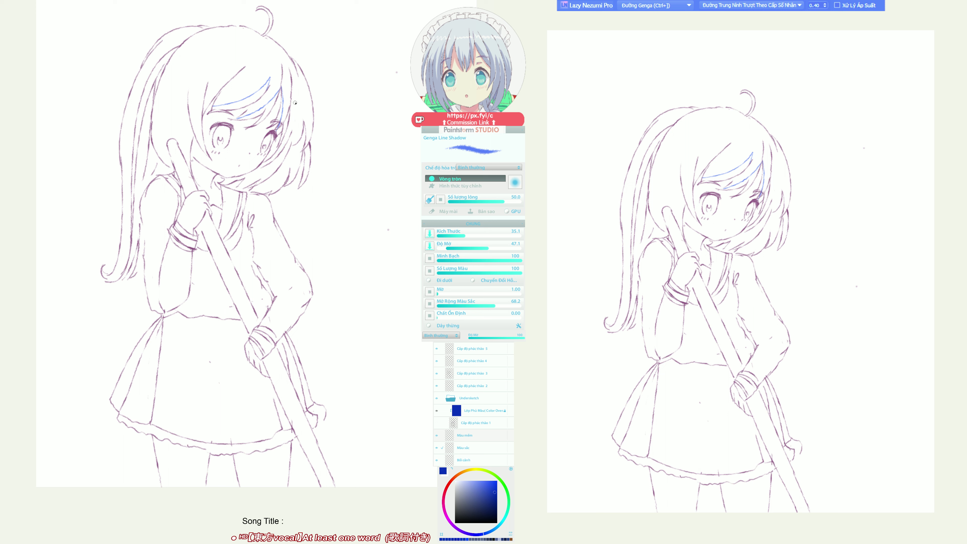
Draw blue shading guide lines on the side hair beyond the bangs and along the hair above the pole's tip.
mouse_move(293, 97)
mouse_down()
mouse_move(294, 129)
mouse_move(299, 100)
mouse_move(298, 124)
mouse_move(305, 104)
mouse_move(308, 137)
mouse_up()
key(ctrl+z)
key(ctrl+z)
mouse_move(188, 163)
mouse_down()
mouse_move(176, 114)
mouse_move(197, 35)
mouse_up()
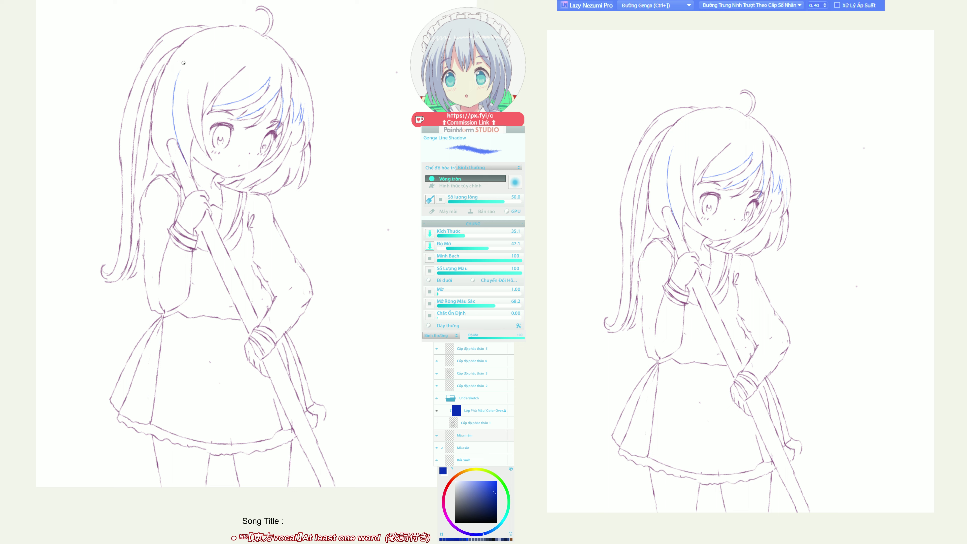
Draw blue shading guide lines on the side hair next to the ear and along the ponytail's base.
mouse_move(176, 80)
mouse_down()
mouse_move(188, 61)
mouse_move(187, 102)
mouse_up()
mouse_move(153, 133)
mouse_down()
mouse_move(163, 95)
mouse_move(172, 119)
mouse_up()
key(h)
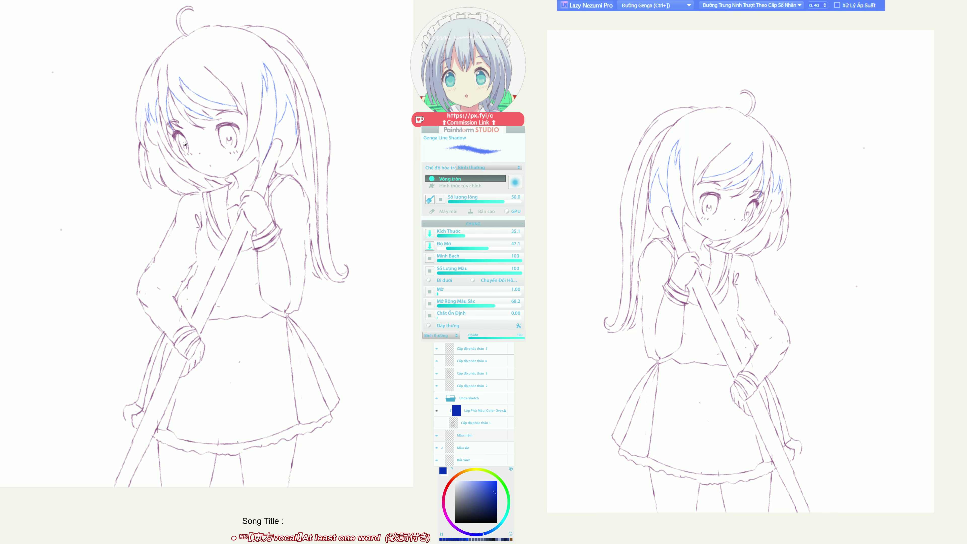
Hatch the lower side hair around the chin and far cheek in light blue with the Genga Hair Shadow brush.
key(ctrl+F7)
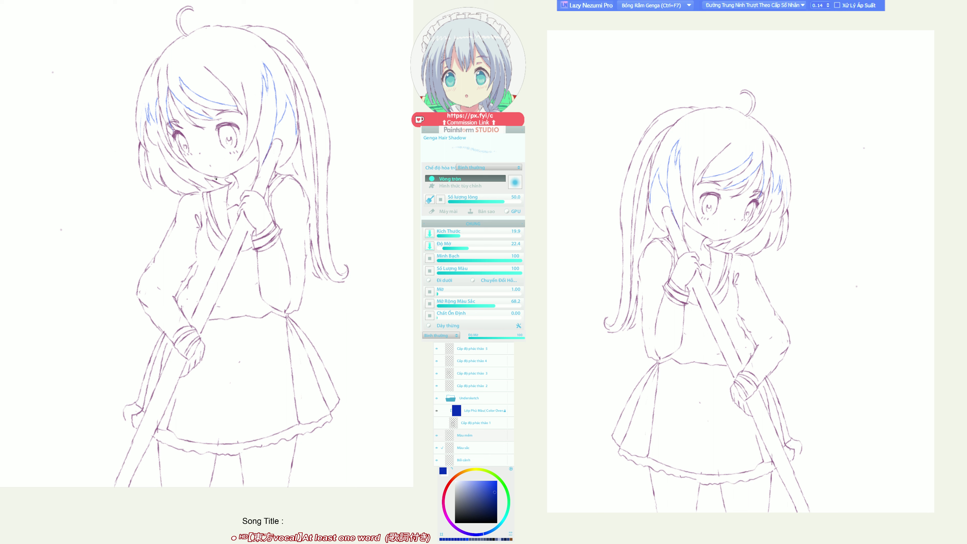
mouse_move(225, 183)
mouse_down()
mouse_move(195, 173)
mouse_move(185, 191)
mouse_up()
mouse_move(184, 157)
mouse_down()
mouse_move(163, 183)
mouse_move(163, 111)
mouse_move(146, 127)
mouse_move(145, 175)
mouse_up()
key(h)
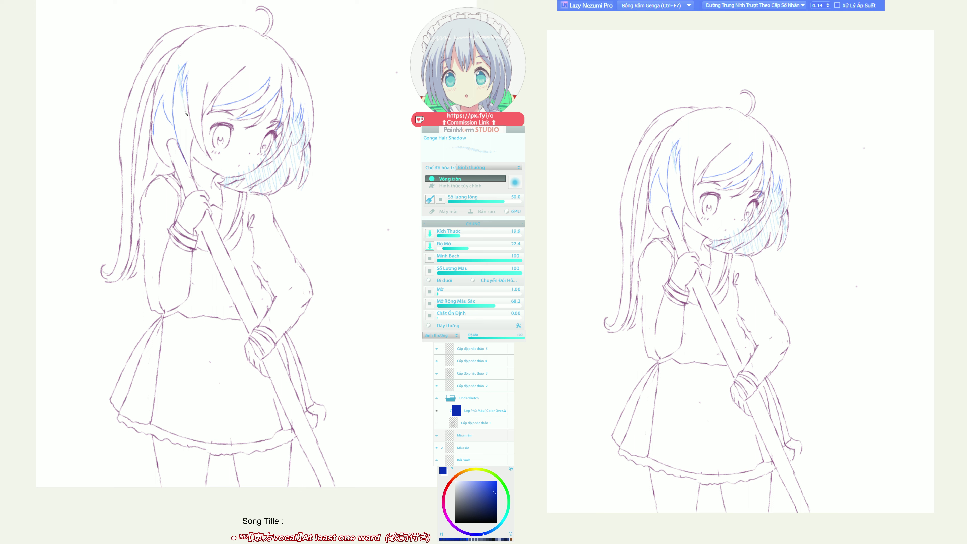
Hatch light blue shadow into the near side hair around the ear and the pole's tip.
mouse_move(191, 121)
mouse_down()
mouse_move(188, 137)
mouse_move(179, 129)
mouse_move(193, 175)
mouse_up()
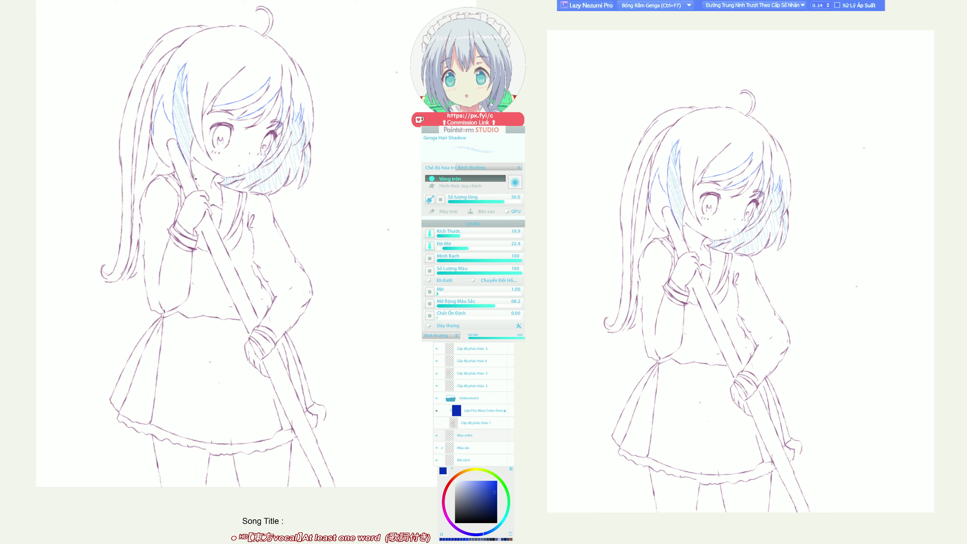
mouse_move(163, 98)
mouse_down()
mouse_move(156, 136)
mouse_move(171, 171)
mouse_up()
key(h)
key(h)
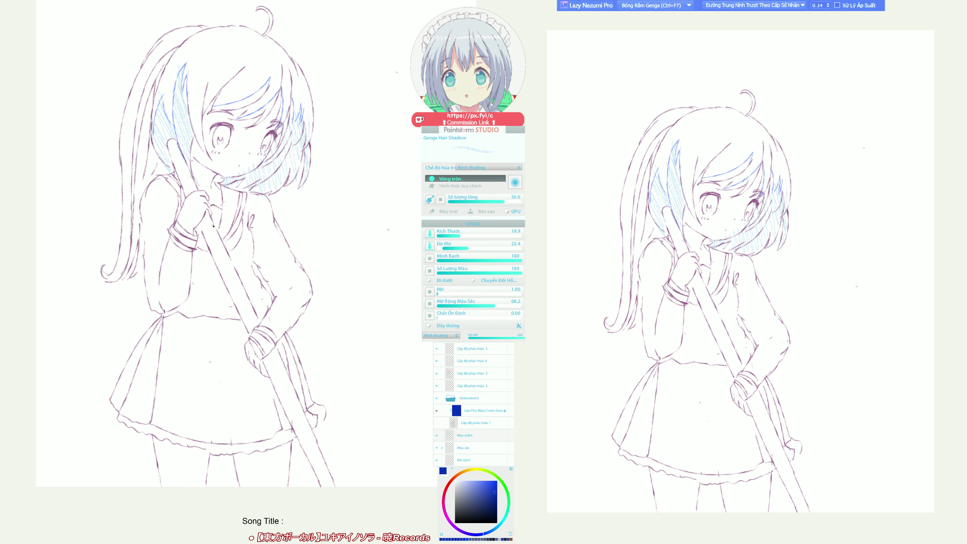
Outline the ponytail's shadow in blue and hatch it down its length with the Genga Hair Shadow brush.
key(ctrl+bracketright)
mouse_move(123, 172)
mouse_down()
mouse_move(137, 84)
mouse_move(149, 64)
mouse_move(134, 113)
mouse_move(163, 50)
mouse_move(150, 139)
mouse_up()
key(ctrl+F7)
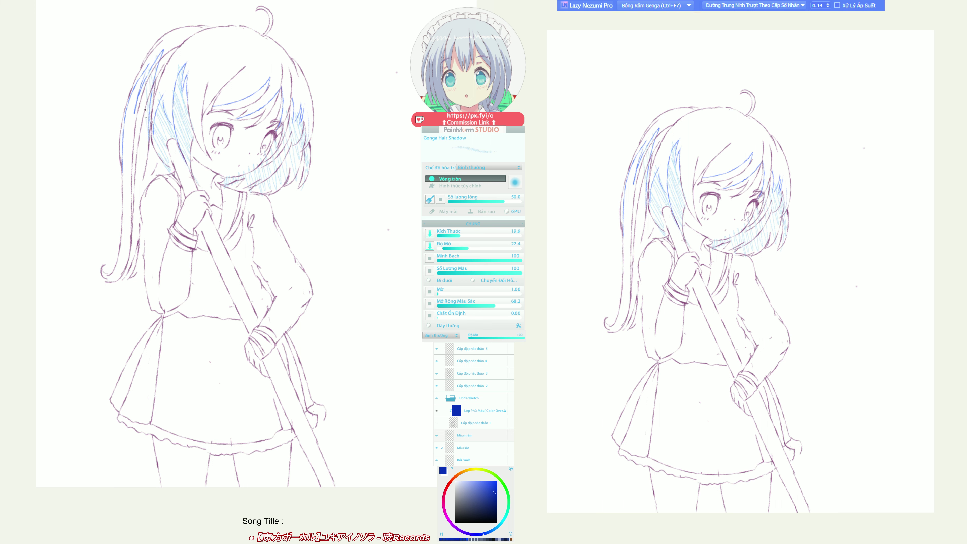
mouse_move(146, 118)
mouse_down()
mouse_move(142, 99)
mouse_move(133, 112)
mouse_move(138, 191)
mouse_move(128, 139)
mouse_move(134, 229)
mouse_move(123, 263)
mouse_up()
key(h)
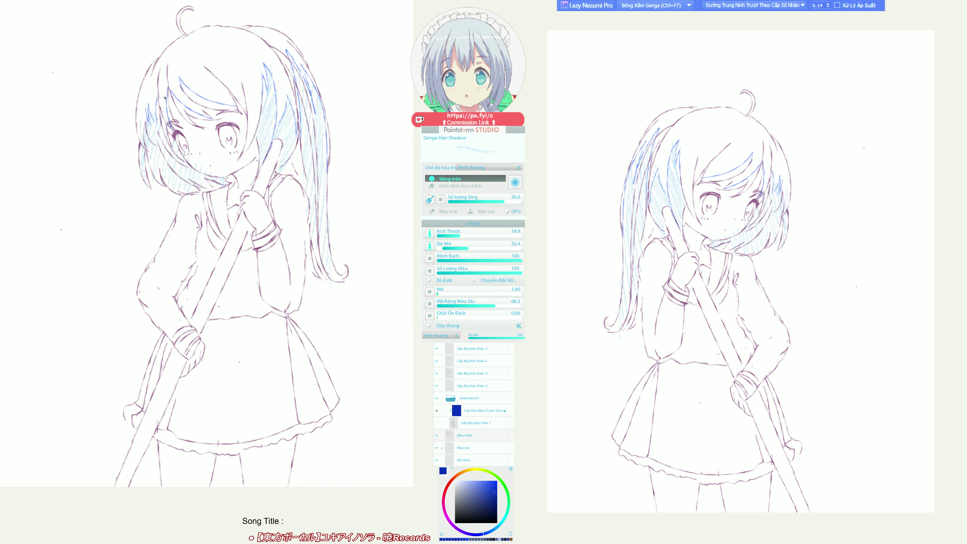
Hatch light blue shadow along the curved guide lines in the bangs.
key(h)
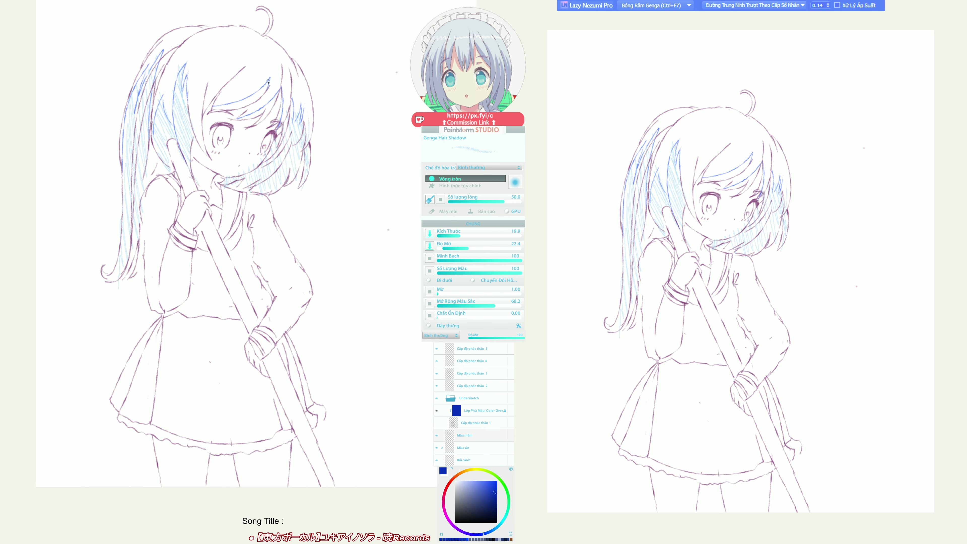
mouse_move(268, 82)
mouse_down()
mouse_move(262, 99)
mouse_move(237, 104)
mouse_up()
key(h)
Add pale orange skin shadow hatching on the neck and beneath the bangs.
key(ctrl+bracketright)
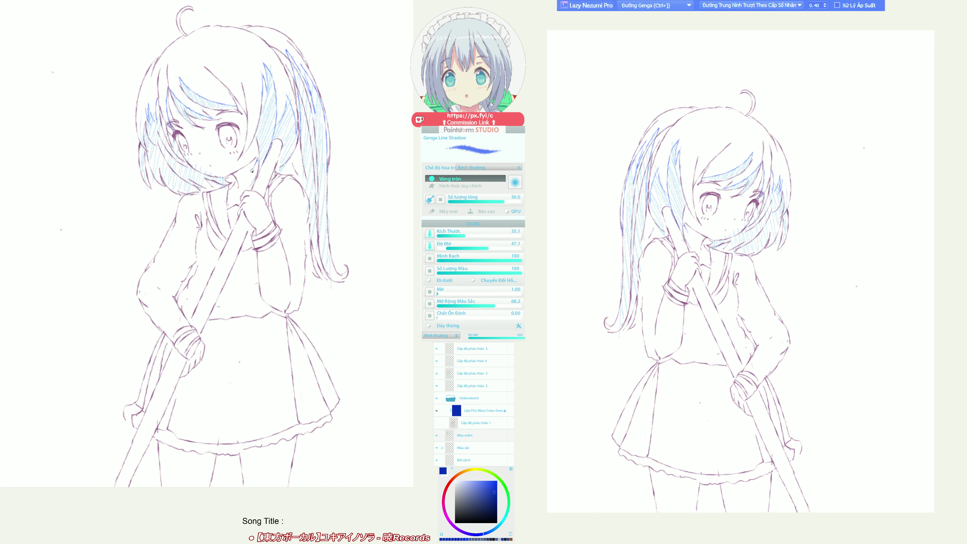
key(F9)
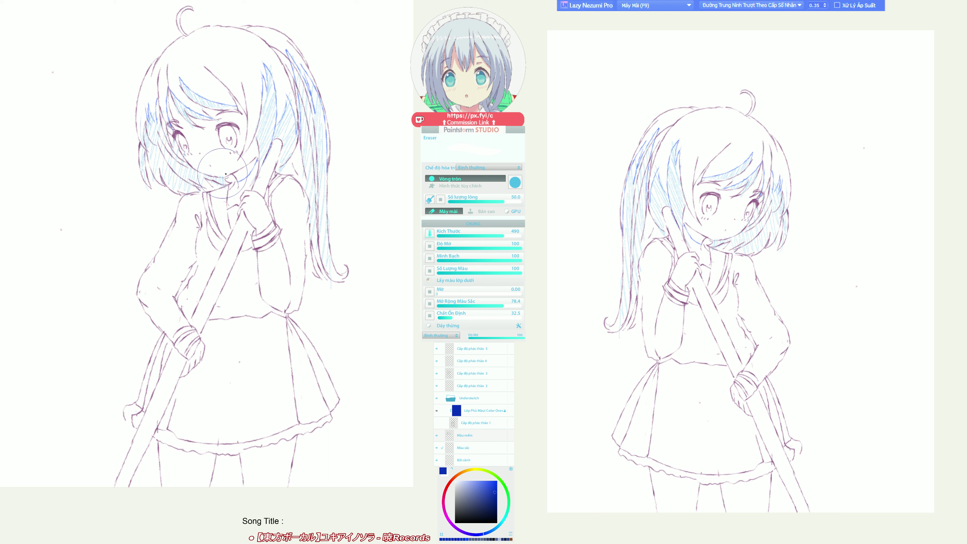
key(h)
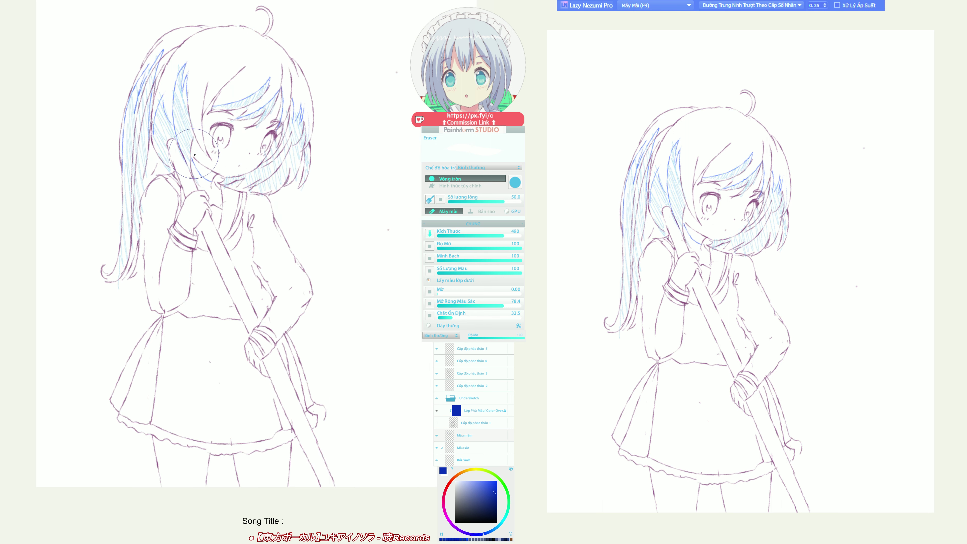
key(ctrl+bracketright)
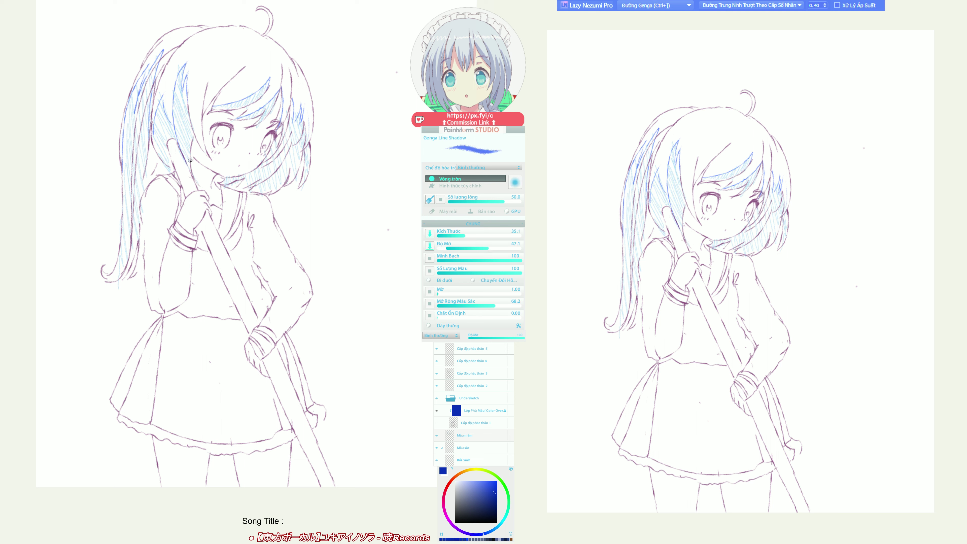
key(ctrl+F7)
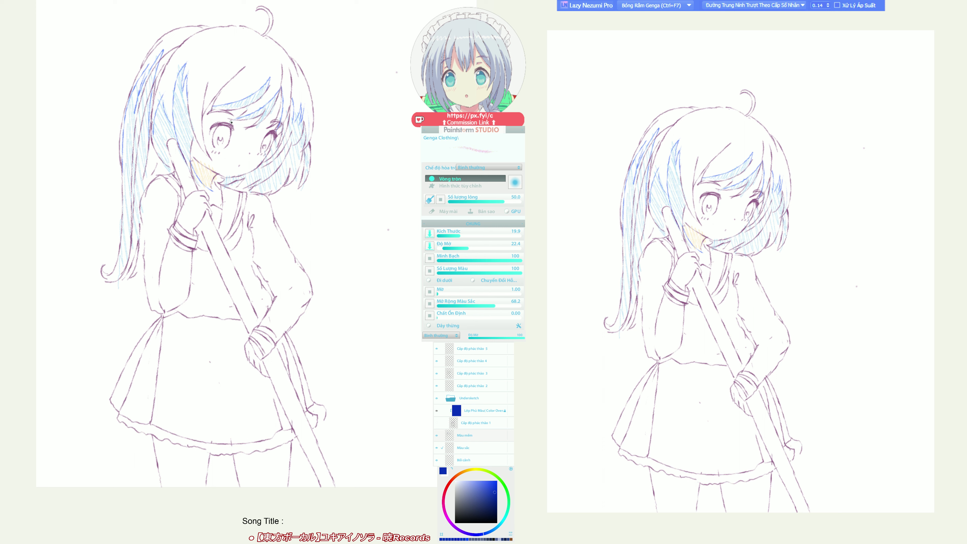
Outline the fold shadows on the near sleeve's upper arm and lower part in blue with Genga Line Shadow.
key(F7)
key(ctrl+])
mouse_move(175, 206)
mouse_down()
mouse_move(169, 195)
mouse_move(171, 217)
mouse_move(160, 222)
mouse_move(168, 248)
mouse_up()
mouse_move(156, 281)
mouse_down()
mouse_move(154, 254)
mouse_move(158, 282)
mouse_move(164, 249)
mouse_up()
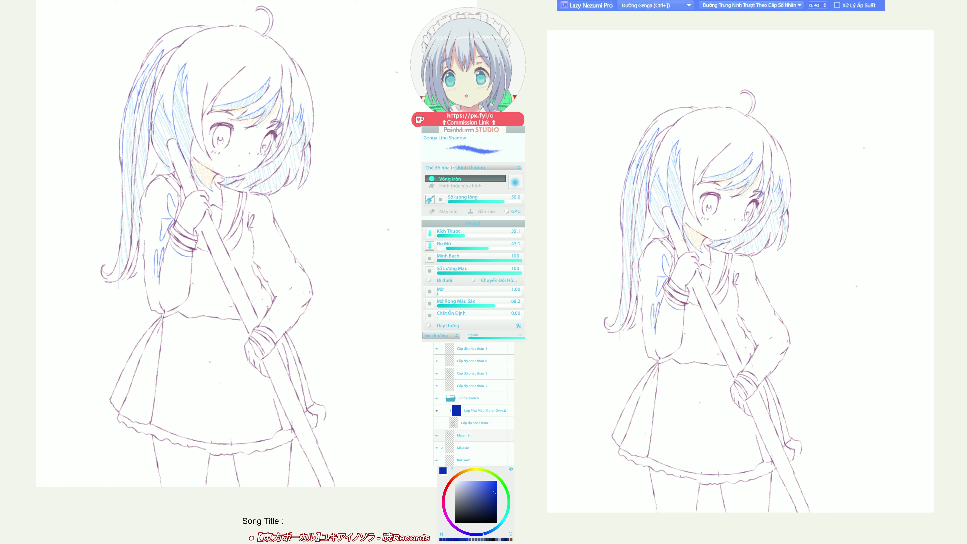
Hatch the near sleeve's upper fold shadow in pink with the Genga Clothing brush.
key(ctrl+F7)
key(ctrl+F8)
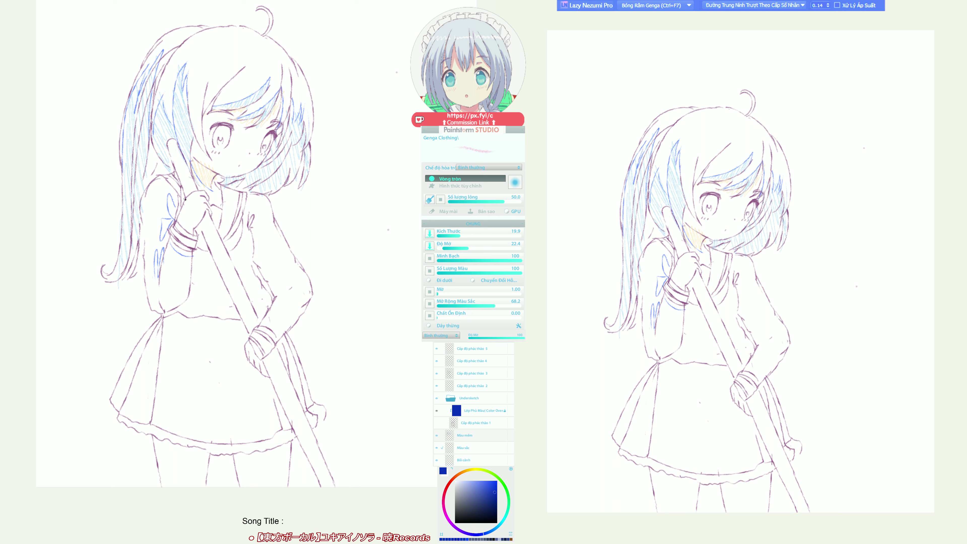
mouse_move(174, 221)
mouse_down()
mouse_move(169, 205)
mouse_move(164, 219)
mouse_up()
Outline the fold shadows below the far shoulder in blue and hatch them with the Genga Clothing brush.
key(ctrl+bracketright)
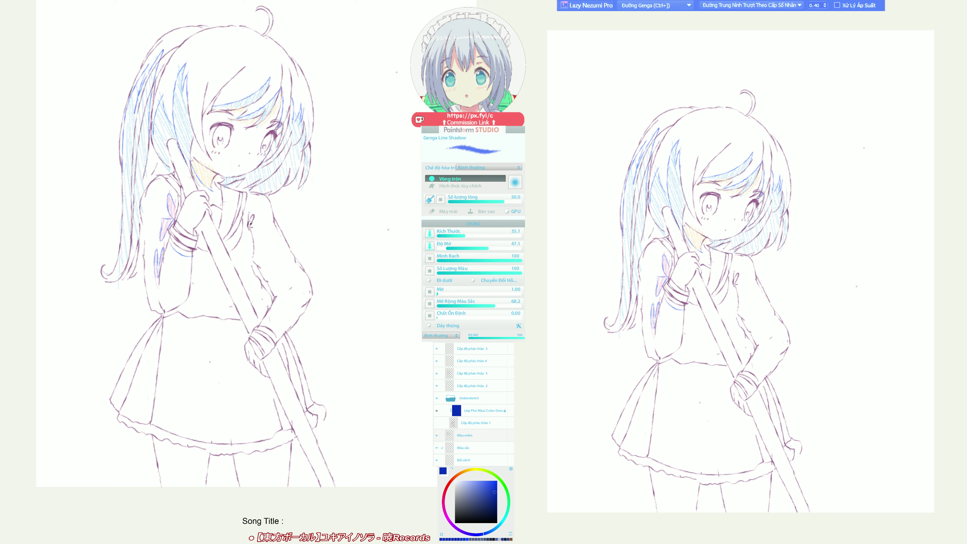
mouse_move(248, 226)
mouse_down()
mouse_move(254, 207)
mouse_move(252, 230)
mouse_up()
key(ctrl+F7)
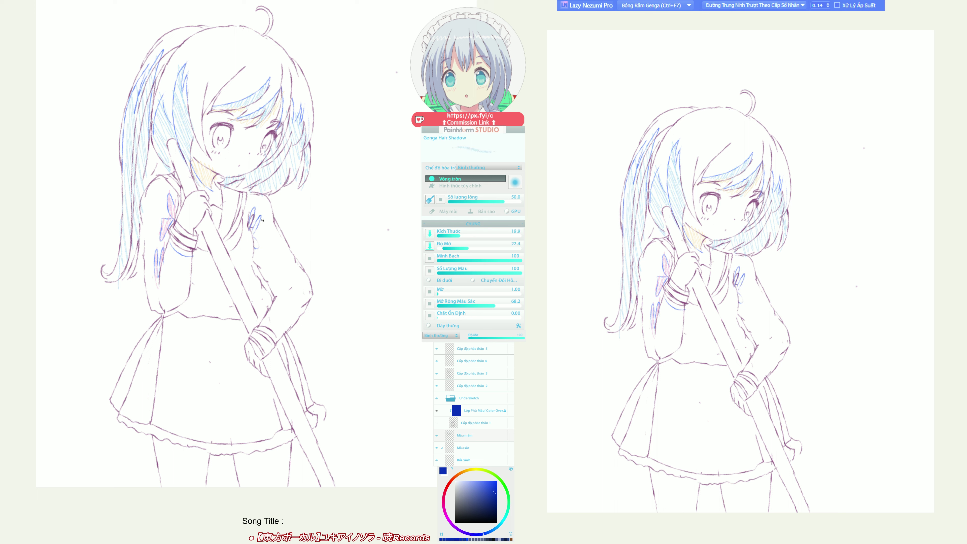
key(ctrl+F7)
mouse_move(248, 232)
mouse_down()
mouse_move(252, 225)
mouse_move(253, 250)
mouse_up()
Sketch the missing blouse front lines below the collar behind the pole on the sketch layer with the Line 2-20-2022 brush.
key(F6)
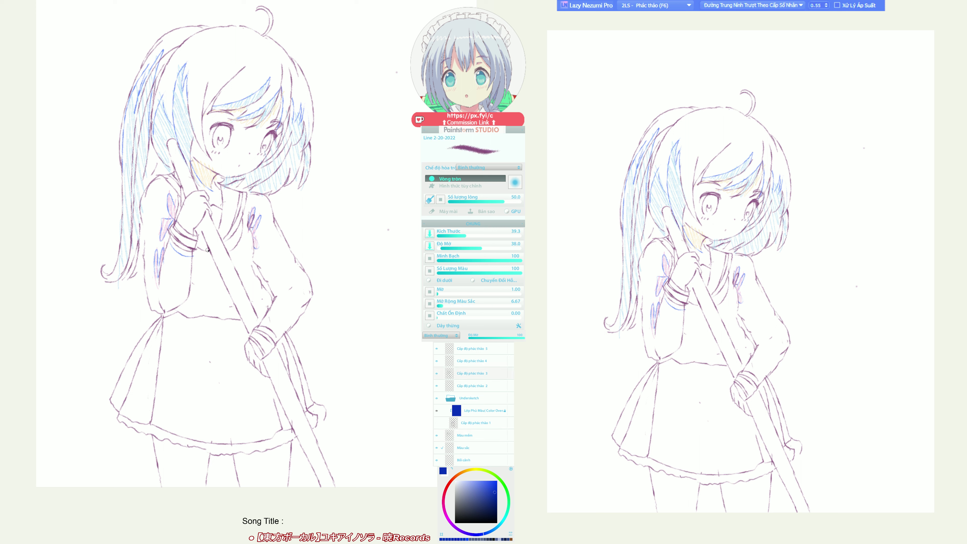
mouse_move(208, 248)
mouse_down()
mouse_move(205, 304)
mouse_move(241, 288)
mouse_up()
mouse_move(207, 257)
mouse_down()
mouse_move(205, 297)
mouse_move(228, 307)
mouse_move(231, 259)
mouse_up()
key(h)
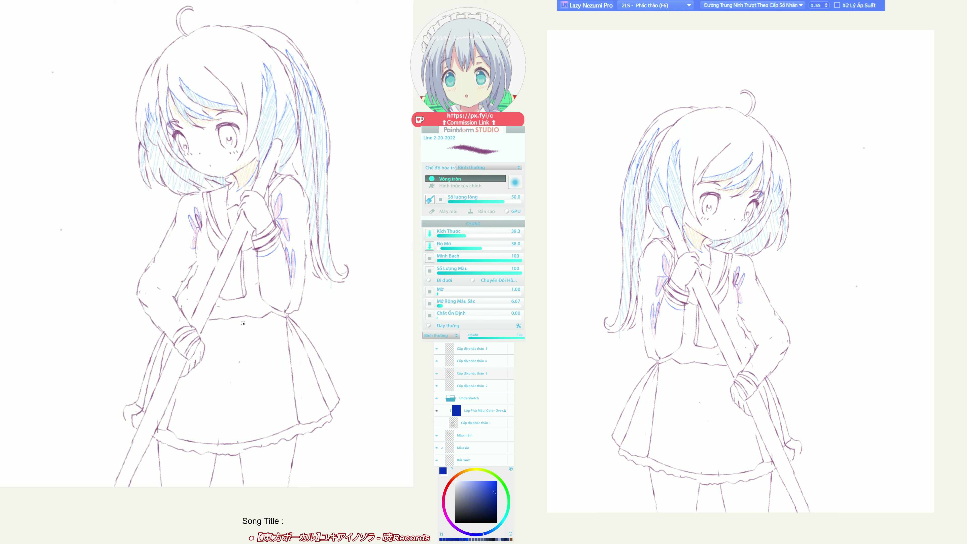
key(h)
Return to the shading layer, draw blue shadow guides along the new blouse front lines and hatch the shadow.
key(ctrl+bracketright)
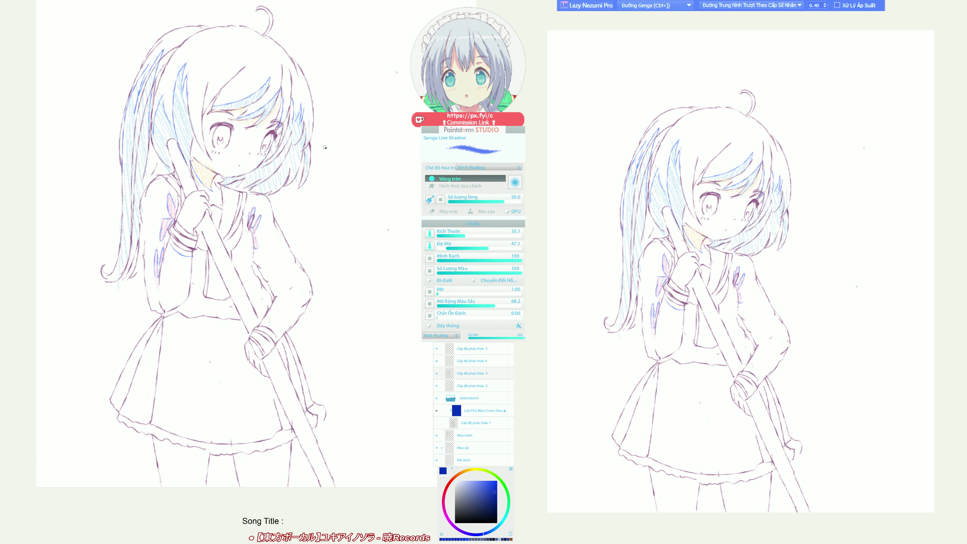
ctrl+click(298, 122)
drag(201, 252, 204, 292)
key(ctrl+F7)
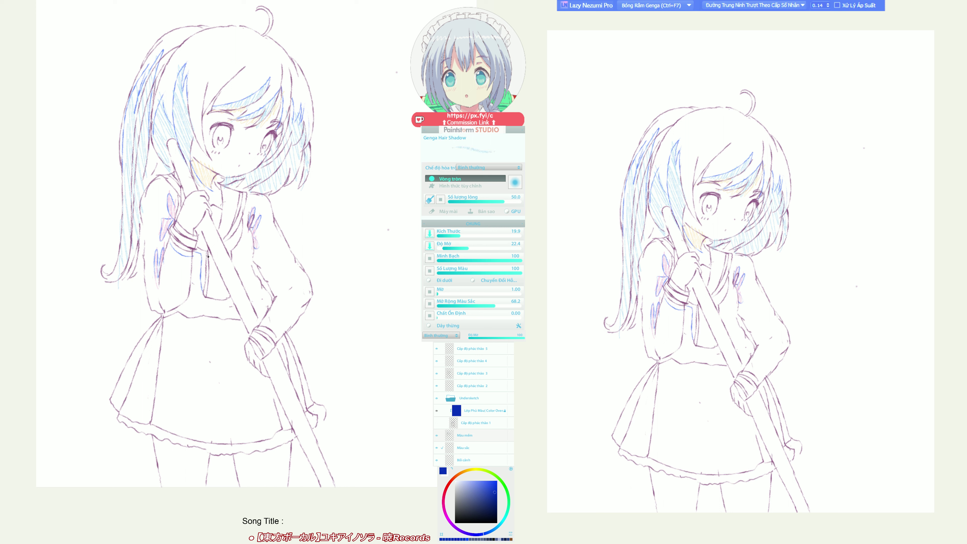
key(ctrl+F7)
mouse_move(206, 268)
mouse_down()
mouse_move(202, 291)
mouse_move(201, 246)
mouse_move(183, 256)
mouse_move(165, 232)
mouse_up()
Mark the blouse's lower shadow edge in blue and hatch the waist area in pink with the Genga Clothing brush.
key(ctrl+bracketright)
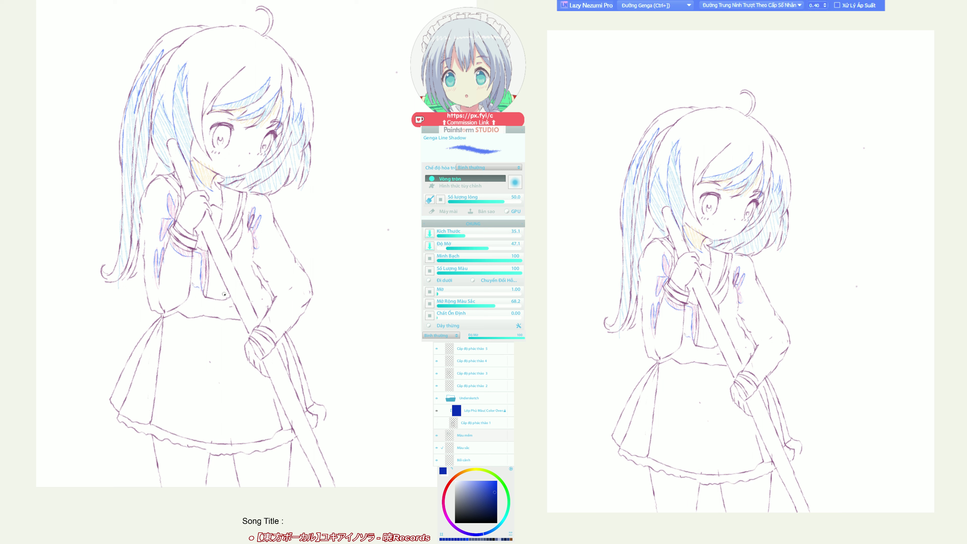
drag(251, 287, 265, 285)
key(ctrl+F7)
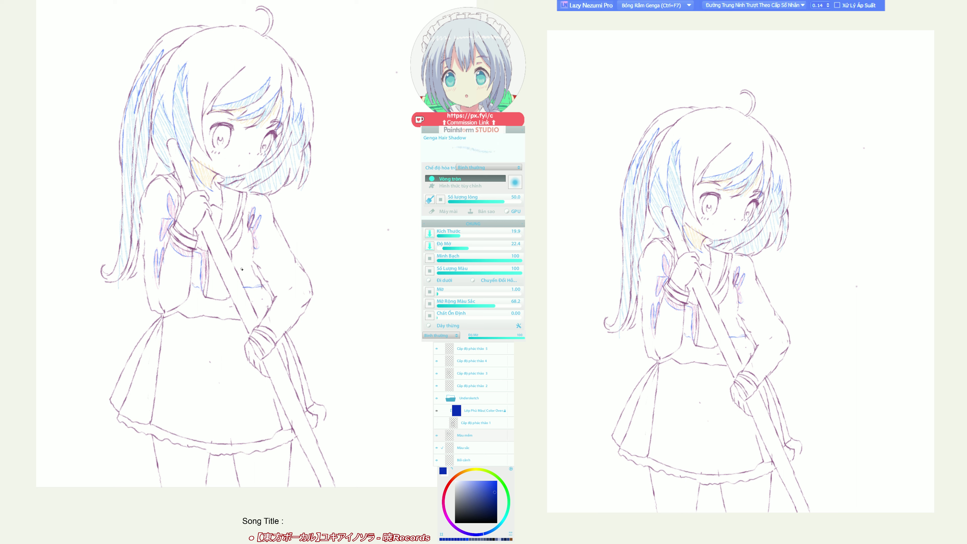
key(ctrl+F7)
key(ctrl+F7)
mouse_move(267, 289)
mouse_down()
mouse_move(266, 302)
mouse_move(250, 295)
mouse_move(230, 308)
mouse_move(194, 288)
mouse_move(194, 314)
mouse_move(181, 308)
mouse_up()
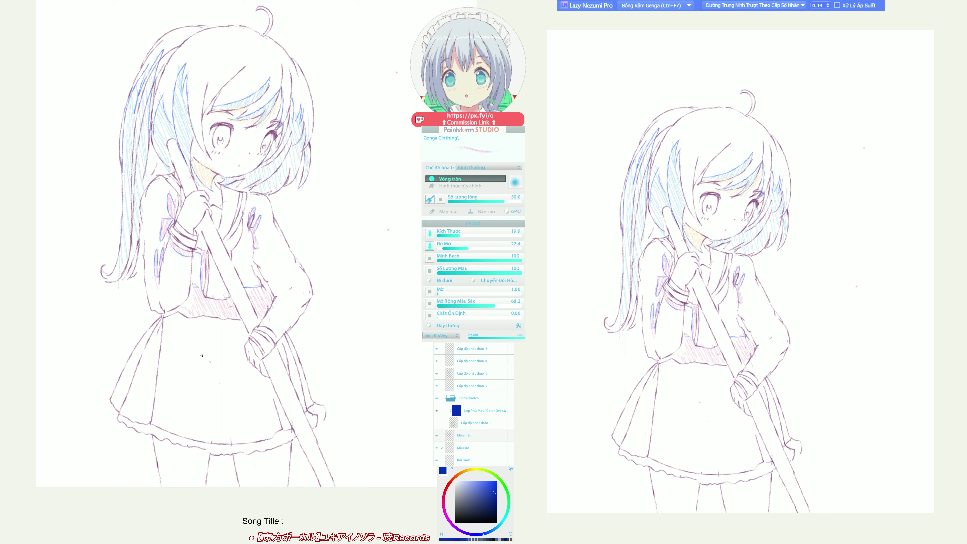
key(ctrl+bracketright)
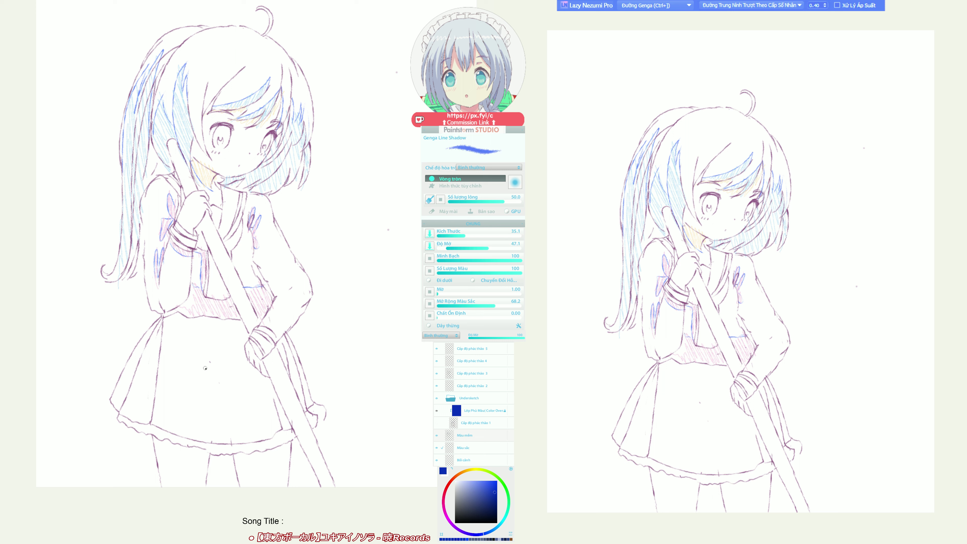
drag(192, 356, 183, 337)
key(ctrl+z)
Draw short fold creases on the upper front of the skirt with the Line 2-20-2022 brush on the sketch layer.
key(F6)
mouse_move(205, 368)
mouse_down()
mouse_move(190, 340)
mouse_move(179, 348)
mouse_up()
key(ctrl+z)
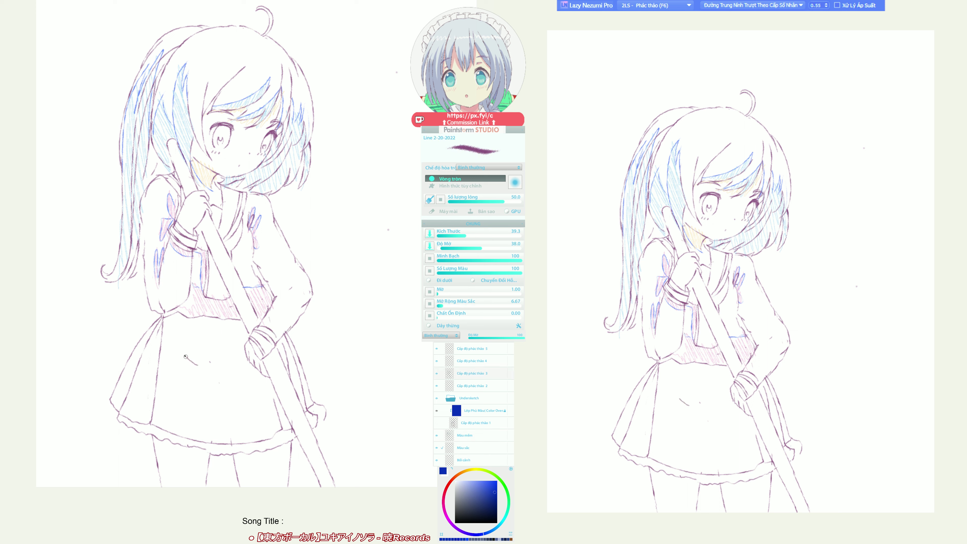
drag(227, 368, 245, 352)
Return to the shading layer, outline the skirt's fold shadow in blue and hatch the skirt folds in pink.
ctrl+click(262, 296)
key(ctrl+bracketright)
mouse_move(198, 368)
mouse_down()
mouse_move(176, 349)
mouse_move(204, 370)
mouse_up()
key(ctrl+z)
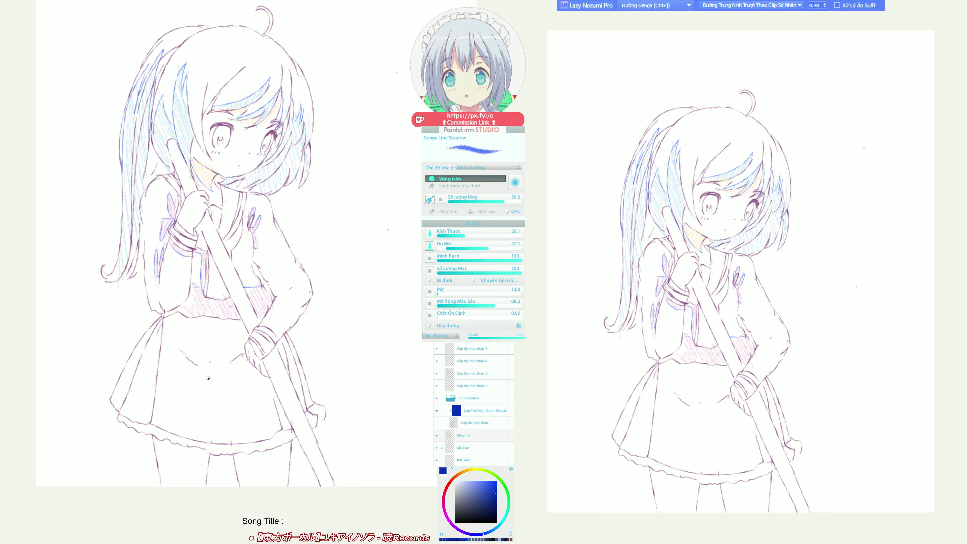
key(ctrl+F7)
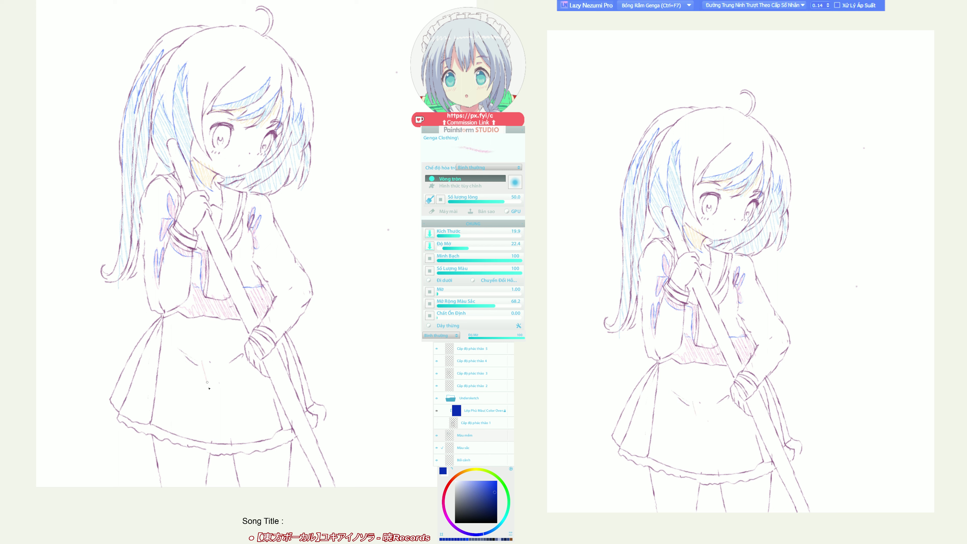
mouse_move(207, 382)
mouse_down()
mouse_move(198, 355)
mouse_move(198, 378)
mouse_move(175, 348)
mouse_up()
mouse_move(248, 351)
mouse_down()
mouse_move(171, 340)
mouse_move(209, 389)
mouse_up()
key(ctrl+bracketright)
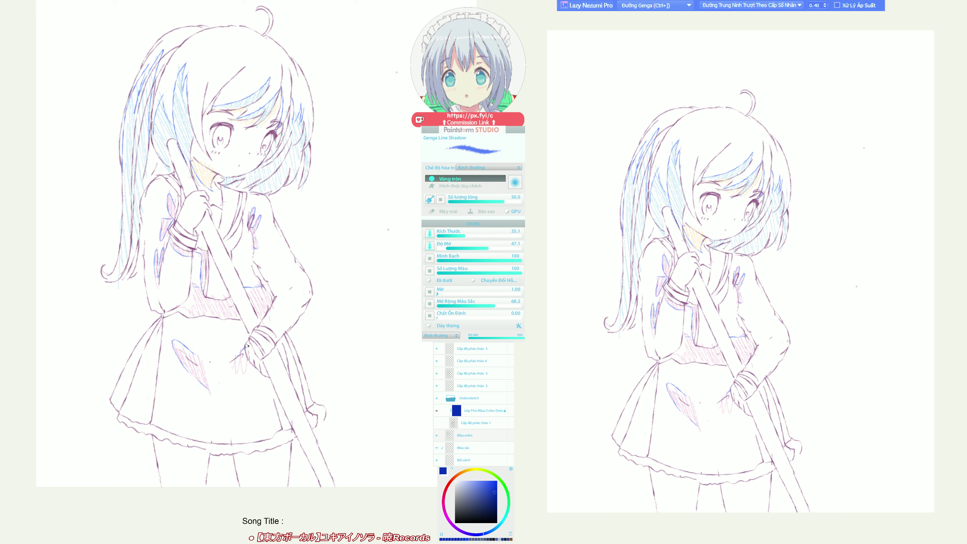
key(h)
key(h)
mouse_move(260, 249)
mouse_down()
mouse_move(282, 278)
mouse_move(275, 306)
mouse_up()
key(ctrl+z)
key(ctrl+z)
Erase and redraw the crease inside the bent arm's sleeve with the Line 2-20-2022 brush on the sketch layer.
key(F6)
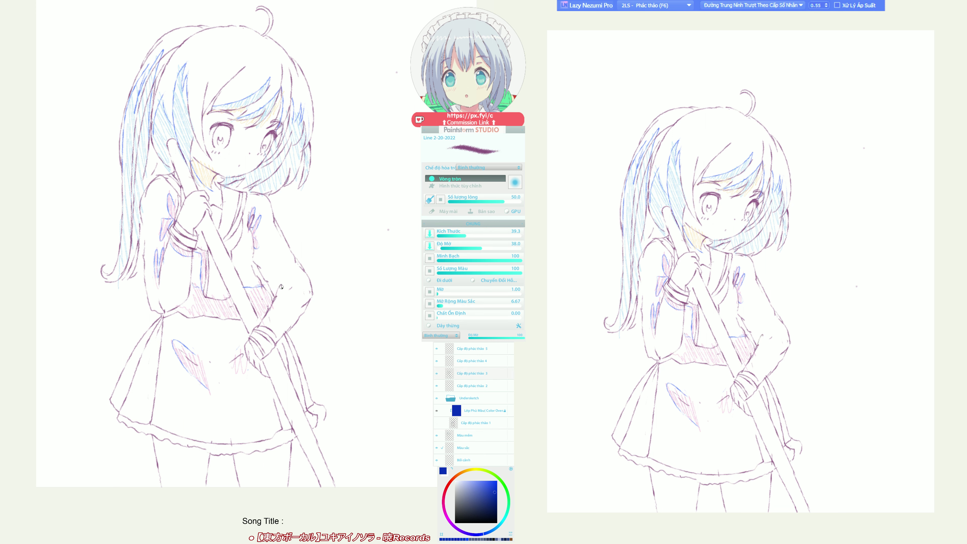
key(F9)
key(e)
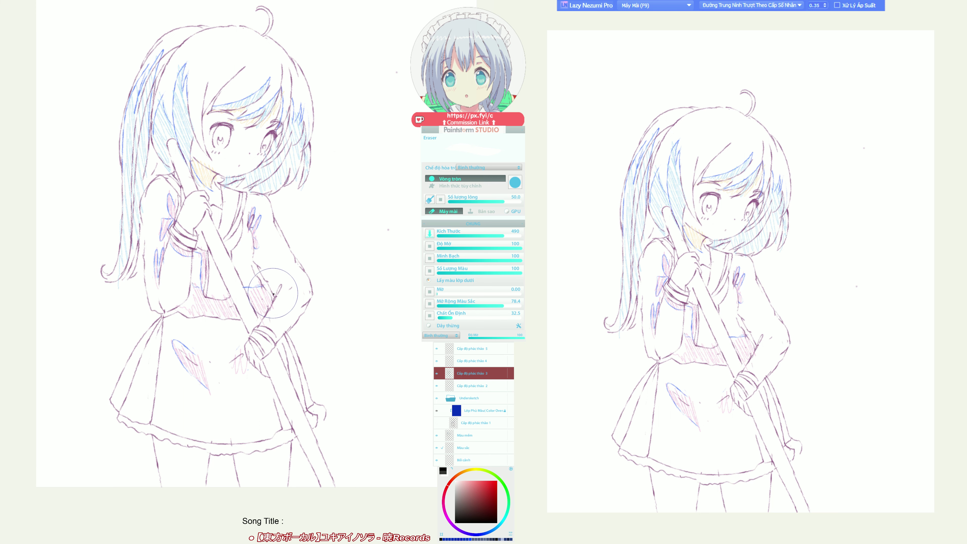
drag(269, 293, 272, 332)
key(b)
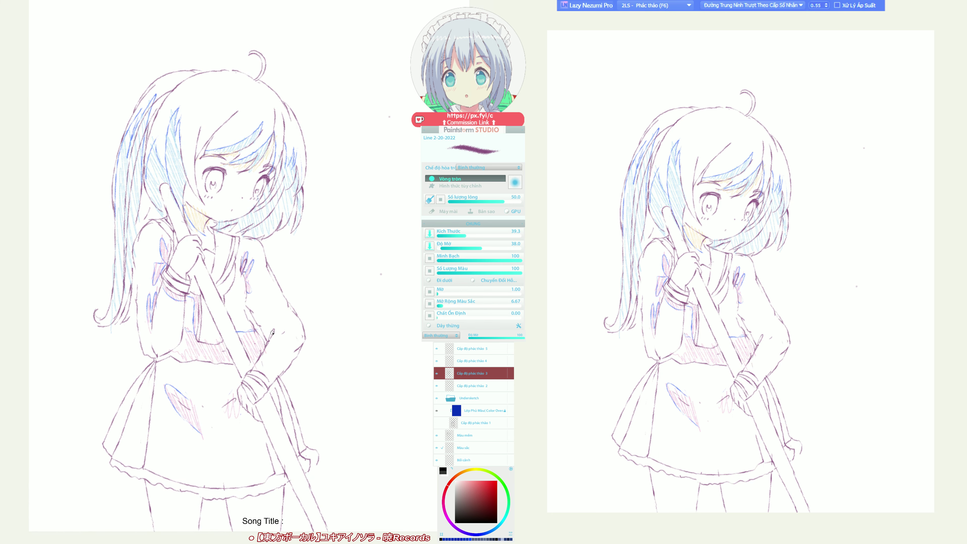
key(e)
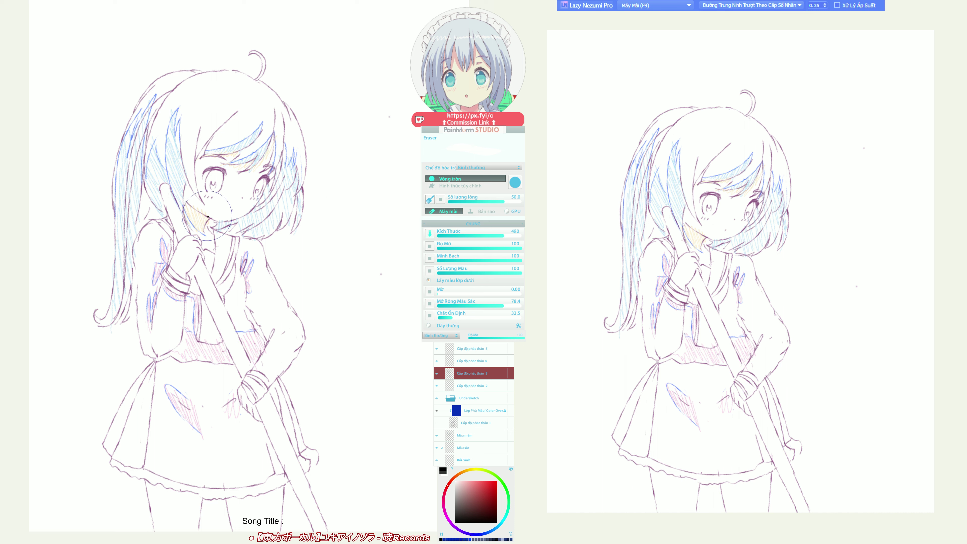
alt+click(222, 244)
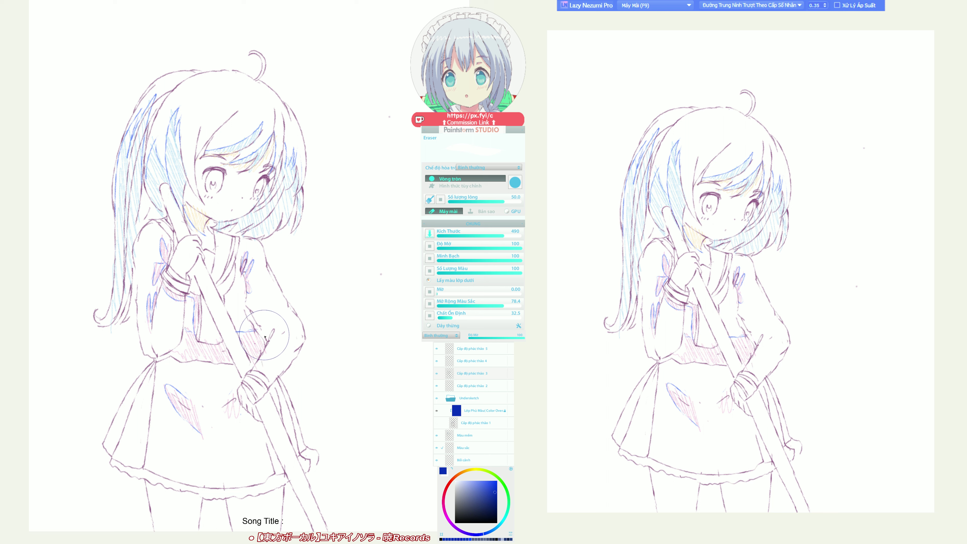
key(F6)
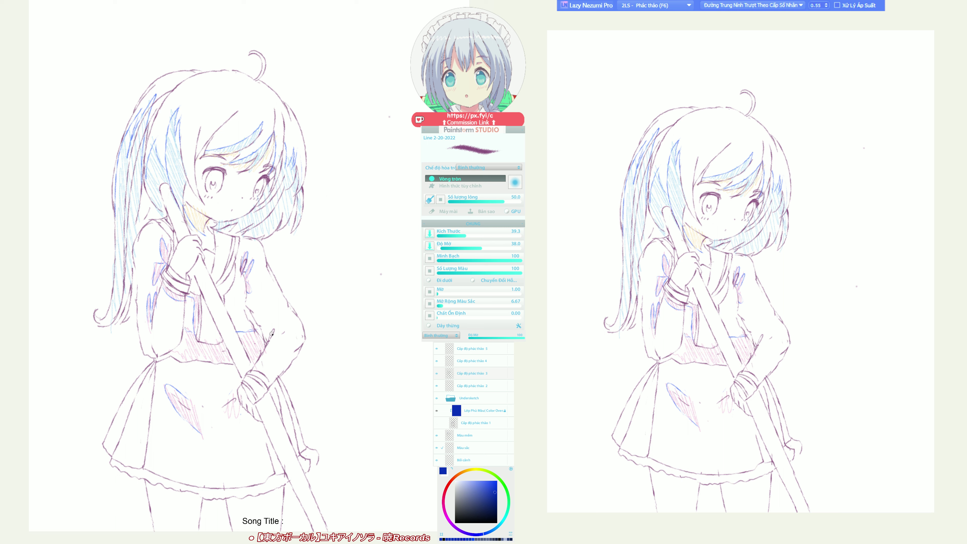
Return to the shading layer, outline the bent sleeve's fold shadow in blue and hatch it in pink with the Genga Clothing brush.
key(ctrl)
ctrl+click(257, 349)
key(ctrl+bracketright)
mouse_move(267, 342)
mouse_down()
mouse_move(265, 316)
mouse_move(268, 340)
mouse_move(278, 319)
mouse_move(272, 339)
mouse_up()
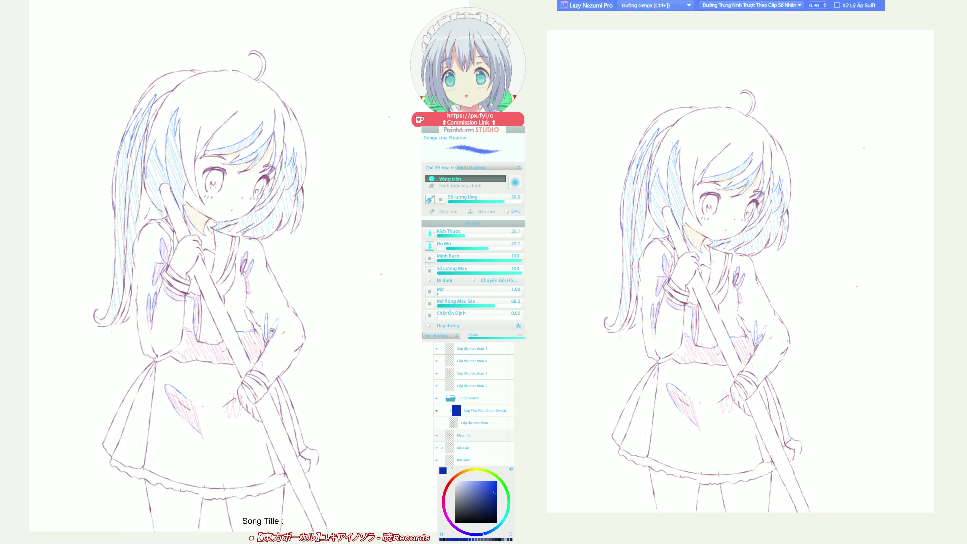
key(ctrl+F7)
key(backslash)
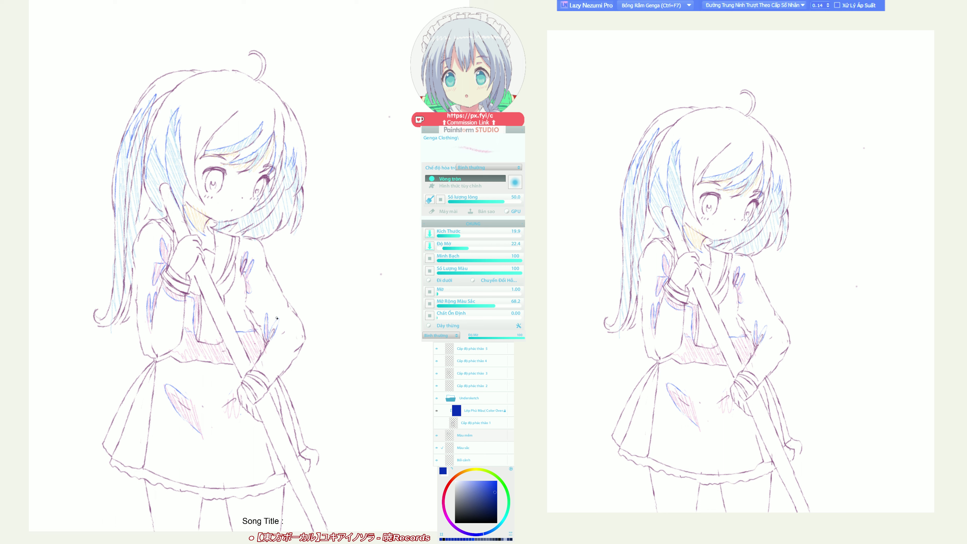
drag(277, 318, 274, 336)
Mark the skirt's cast shadow edge across both thighs in blue and hatch the shadow with the Genga Body Shadow brush.
key(ctrl+bracketright)
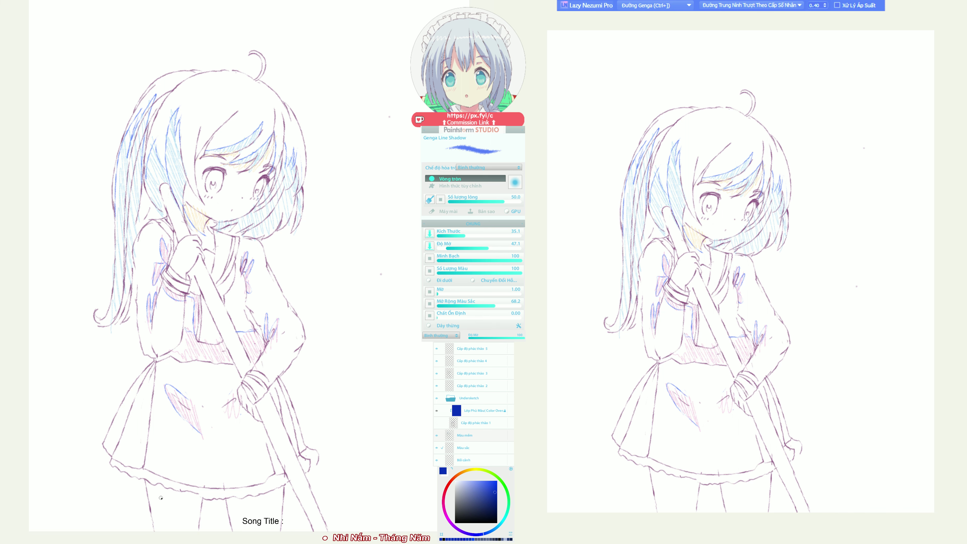
mouse_move(155, 500)
mouse_down()
mouse_move(238, 511)
mouse_move(283, 498)
mouse_up()
key(ctrl+F7)
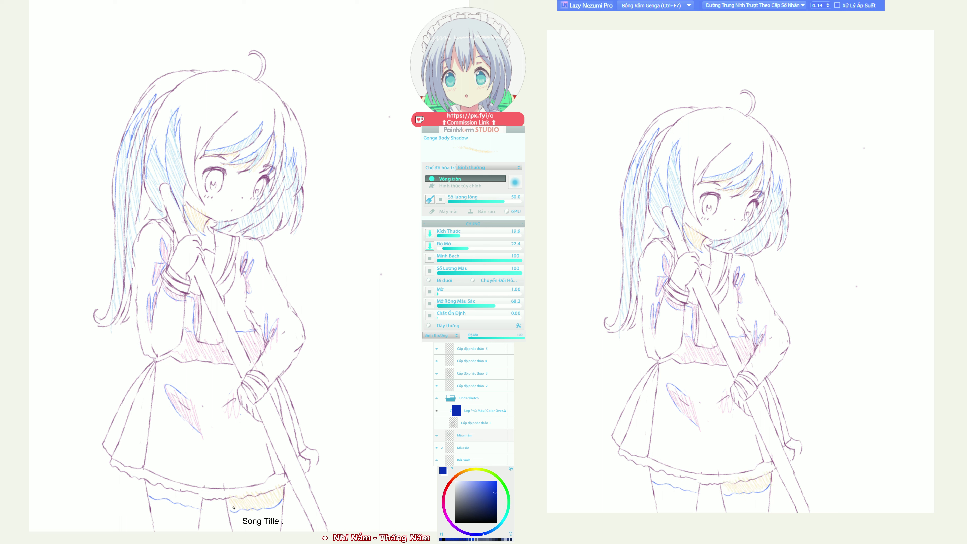
drag(194, 498, 185, 496)
Add small blue shadow guides inside the eyes with the Genga Line Shadow brush.
key(ctrl+bracketright)
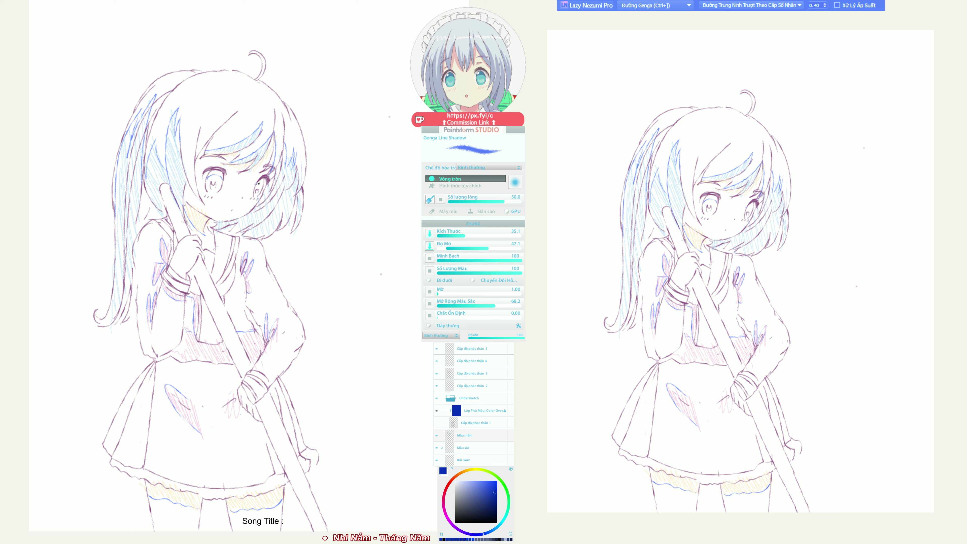
key(ctrl+F7)
key(ctrl+F7)
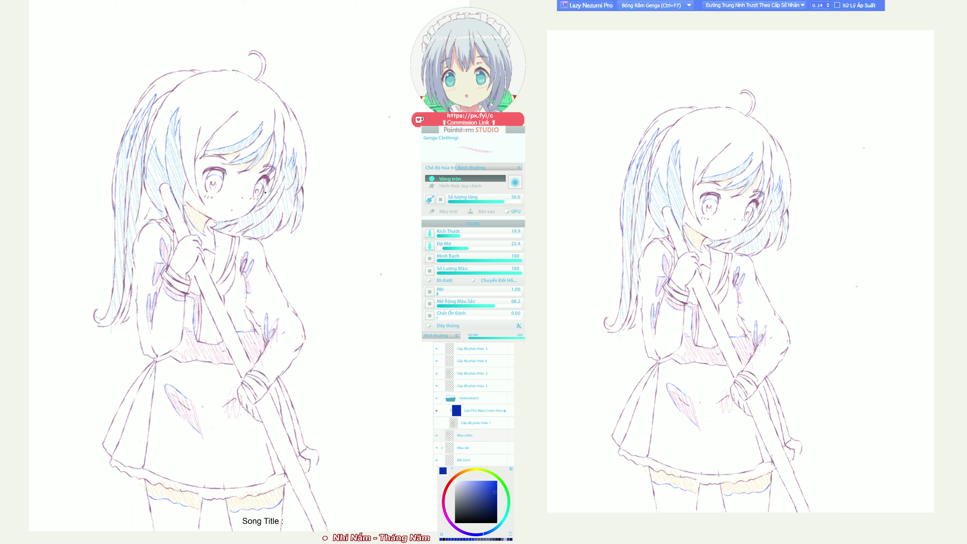
key(ctrl+F7)
key(ctrl+bracketright)
key(ctrl+F7)
key(ctrl+bracketright)
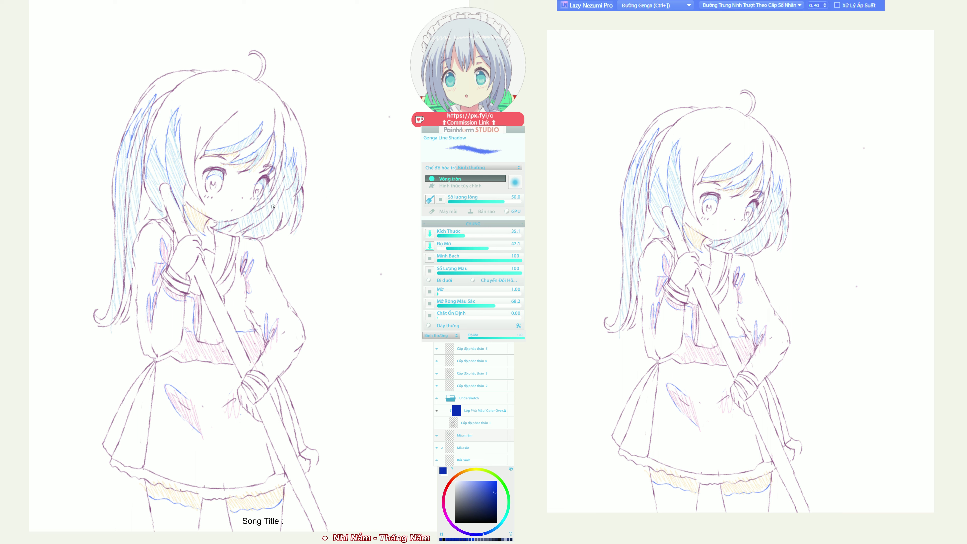
key(ctrl+F7)
key(ctrl+bracketright)
drag(221, 176, 220, 179)
click(220, 177)
key(ctrl+F7)
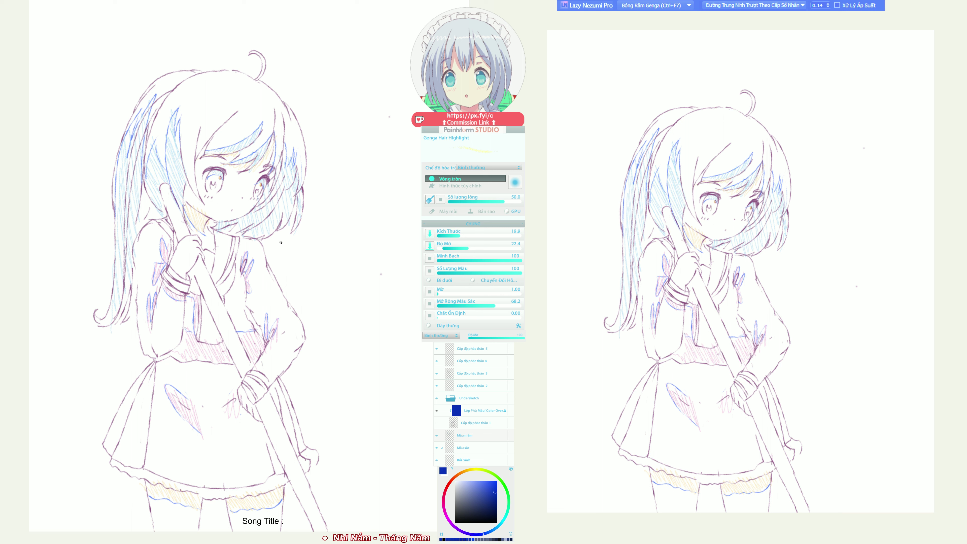
Try a tiny new mouth on the sketch layer with the Line 2-20-2022 brush, checking it in the mirrored view.
key(F9)
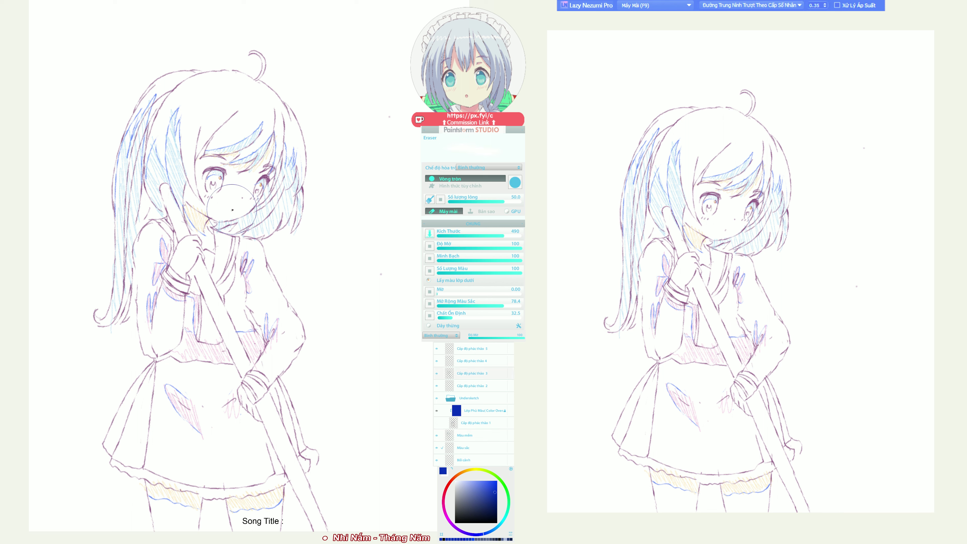
key(F6)
key(h)
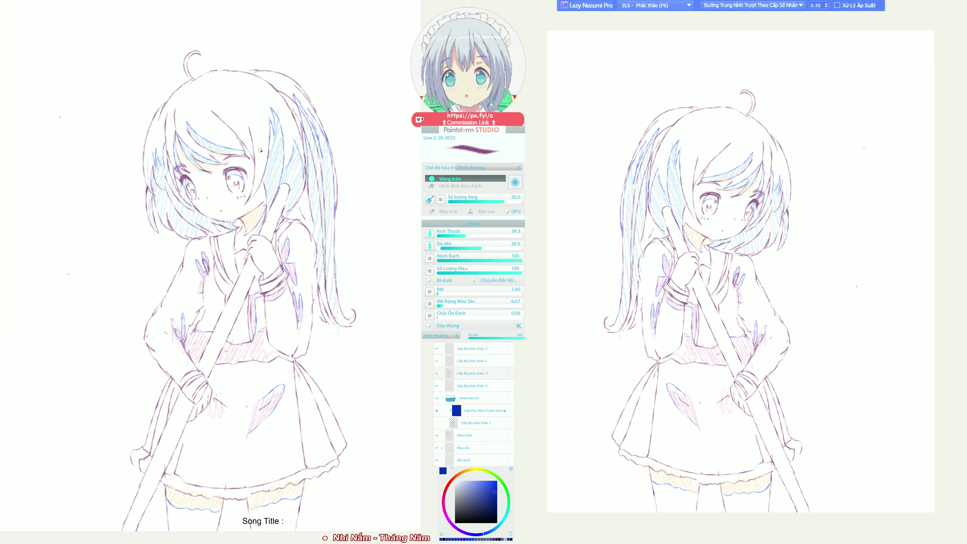
key(h)
key(h)
key(h)
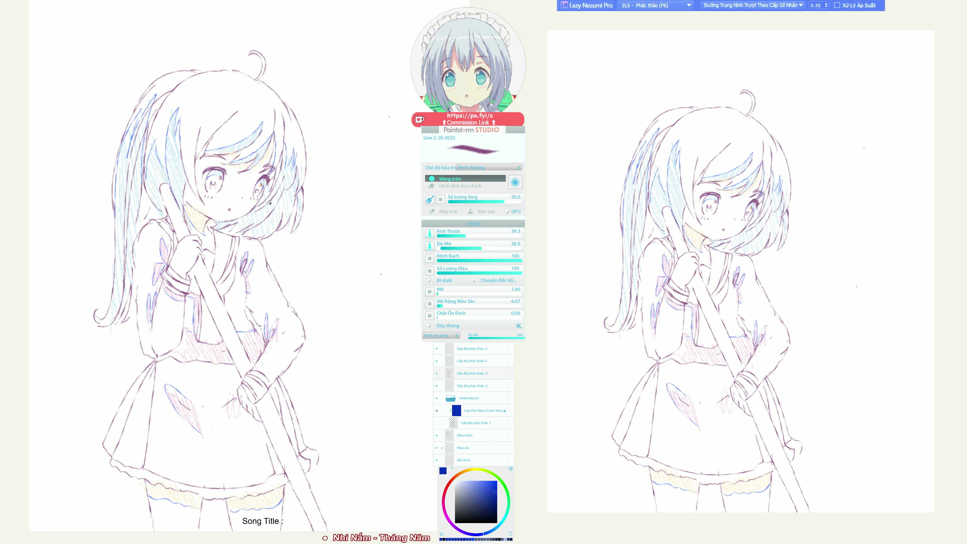
key(h)
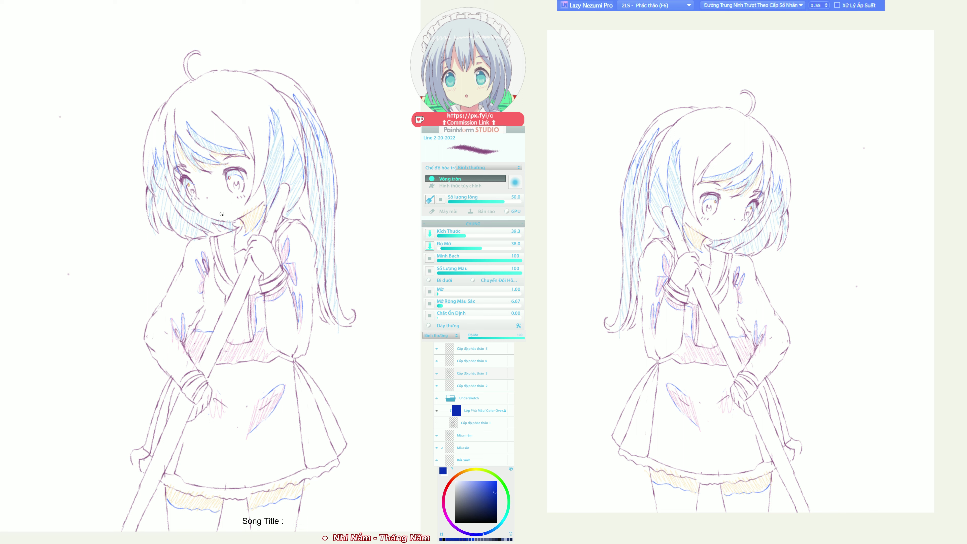
key(h)
Hatch the irises of both eyes lightly in pink.
key(ctrl+F7)
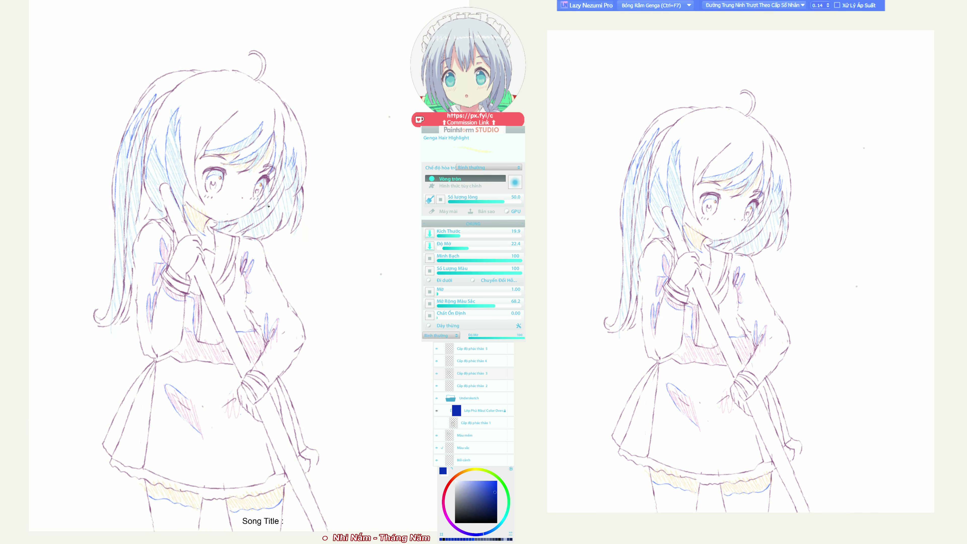
key(ctrl+F7)
ctrl+click(271, 175)
Try a small open mouth with the Line 2-20-2022 brush, reshaping it with the eraser and comparing it in the mirrored view.
key(h)
key(F9)
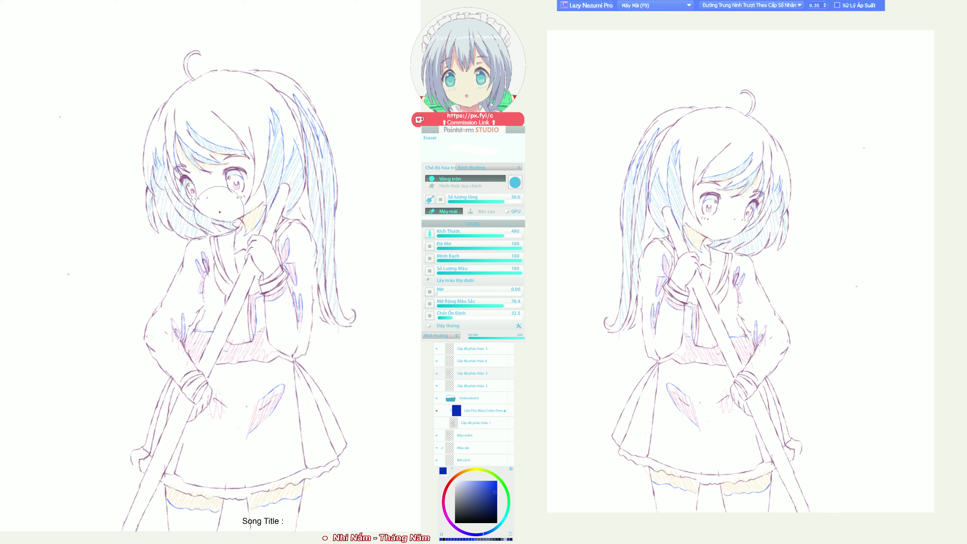
key(b)
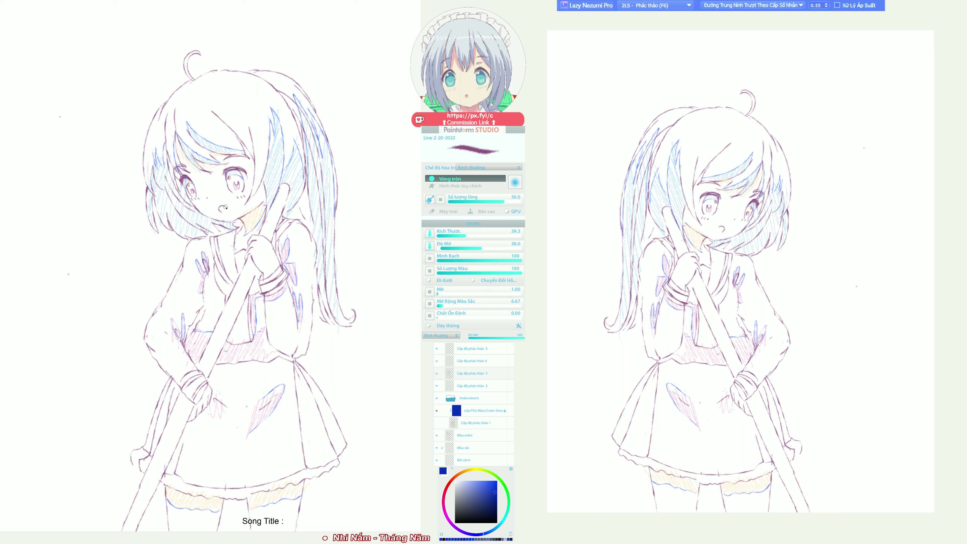
key(h)
key(h)
key(e)
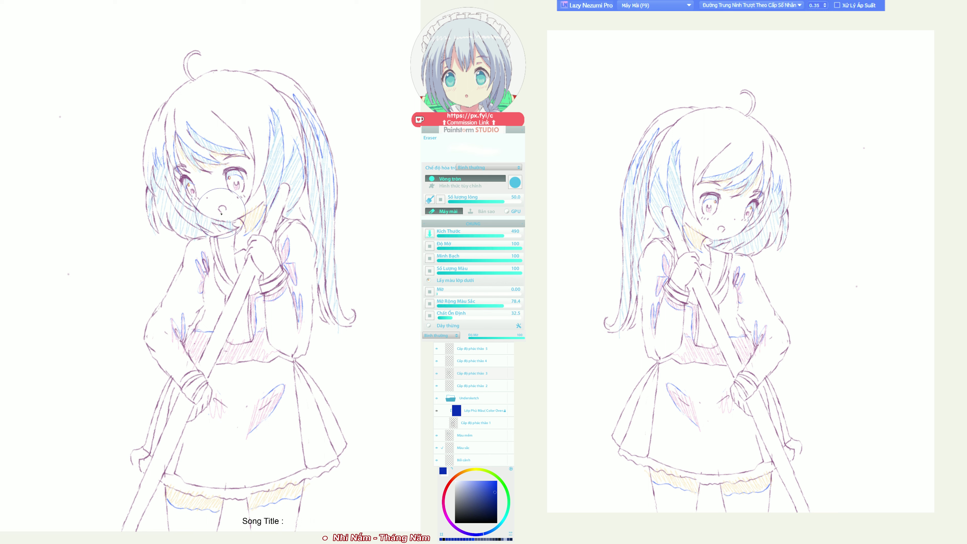
key(b)
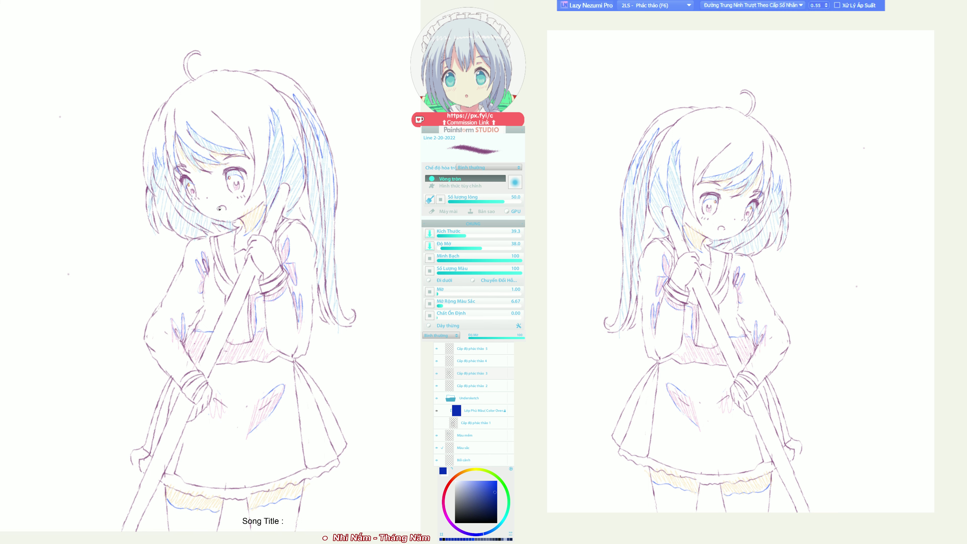
key(e)
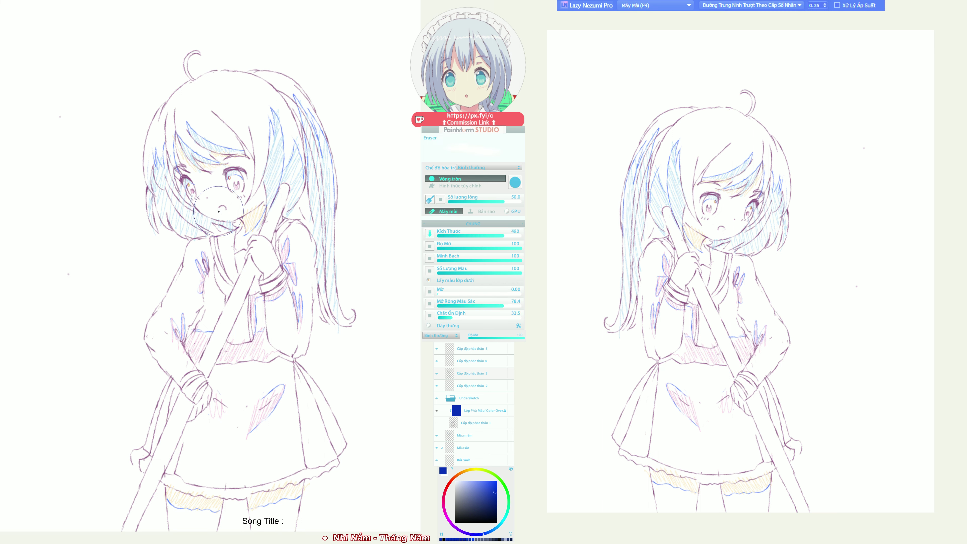
key(b)
key(h)
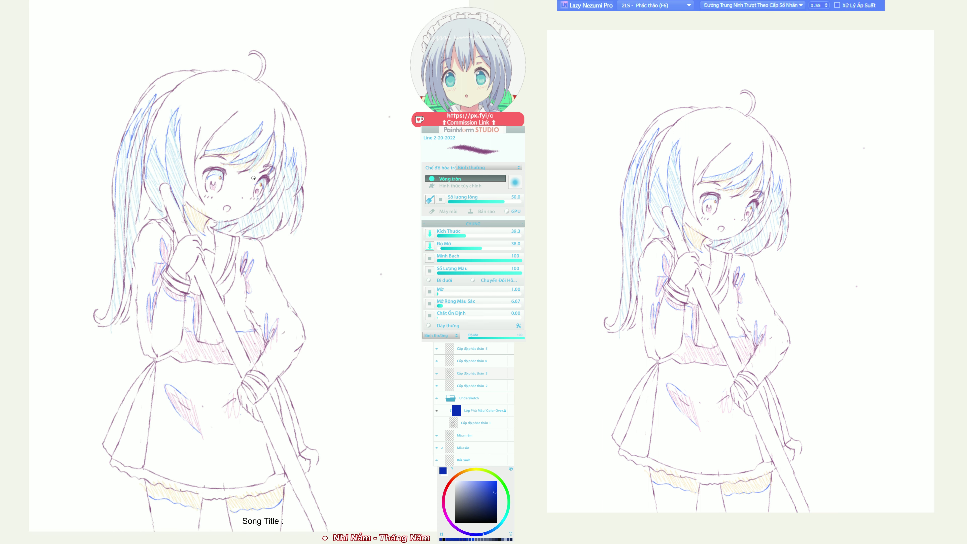
Erase the open mouth and redraw it much smaller with the Line 2-20-2022 brush, checking it in both view orientations.
key(h)
key(e)
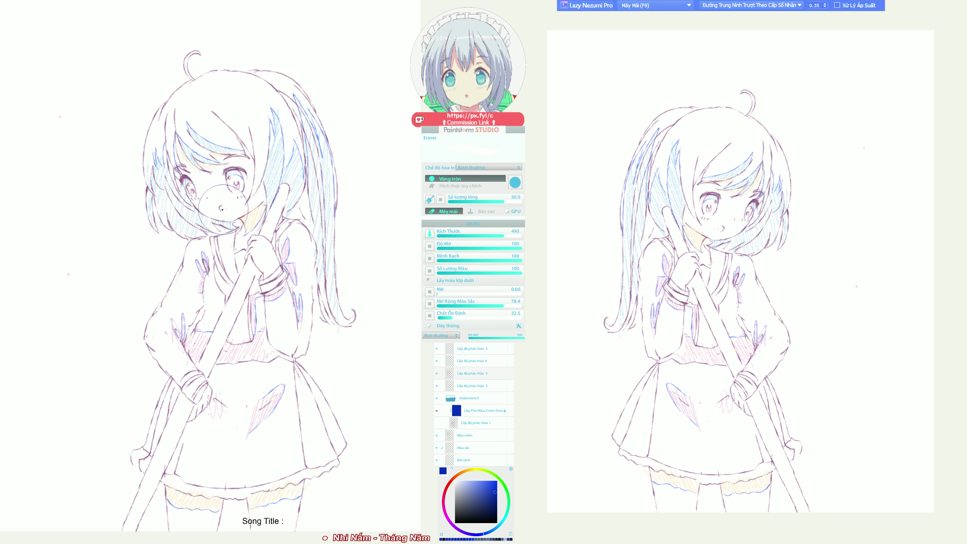
key(b)
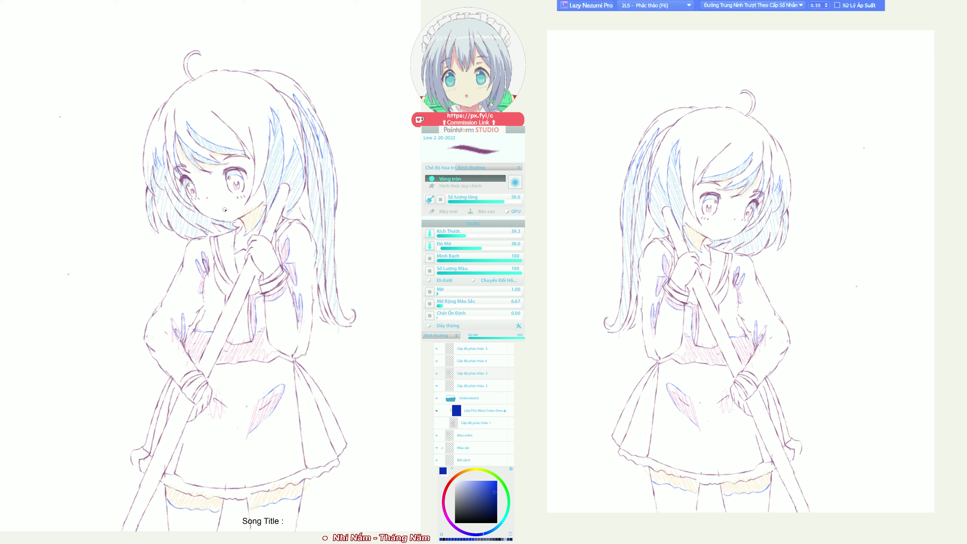
key(h)
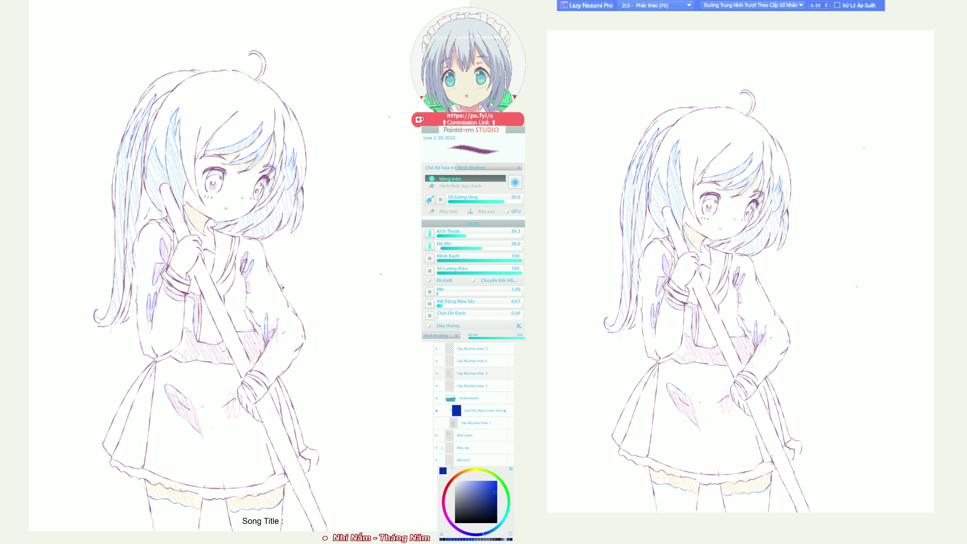
key(h)
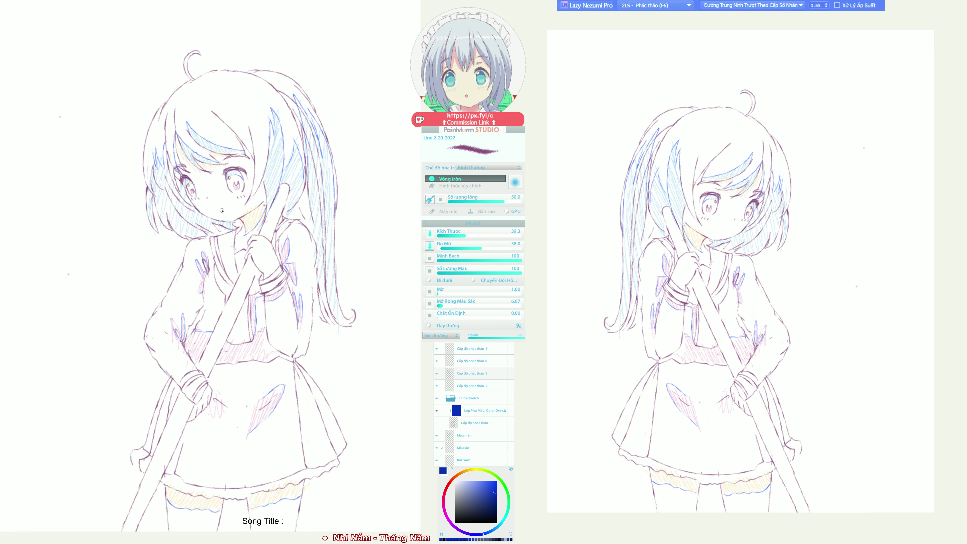
key(h)
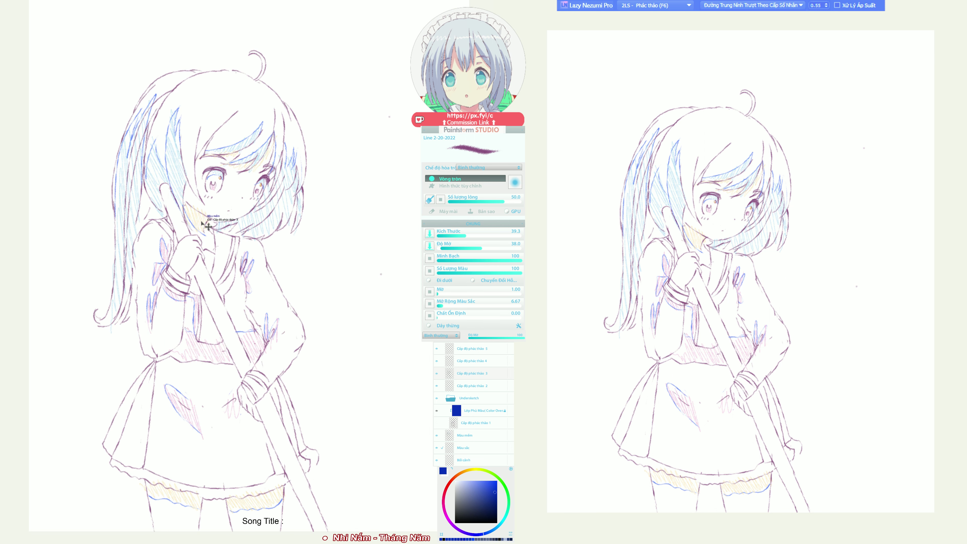
Clean up the upper lash area of the larger eye with the eraser and touch up its lines with the Line 2-20-2022 brush.
key(e)
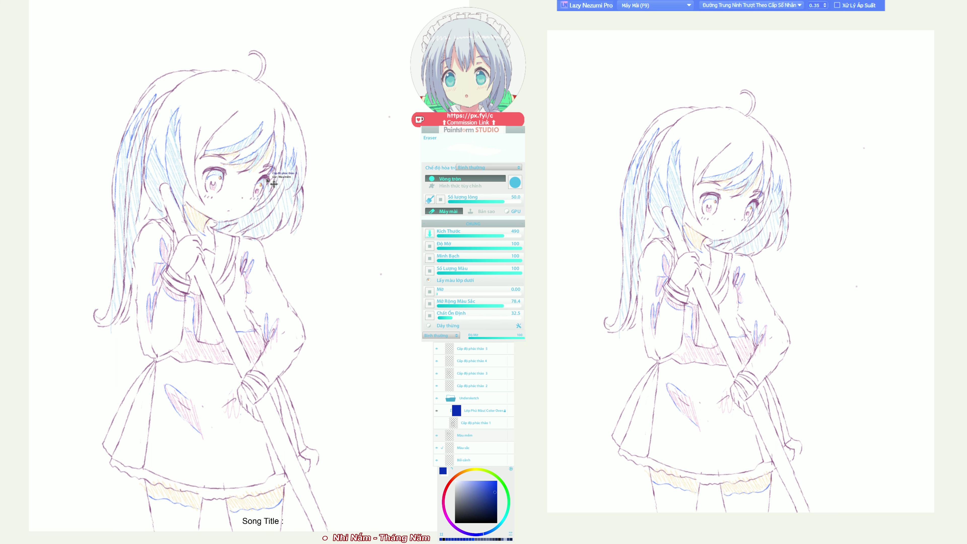
key(h)
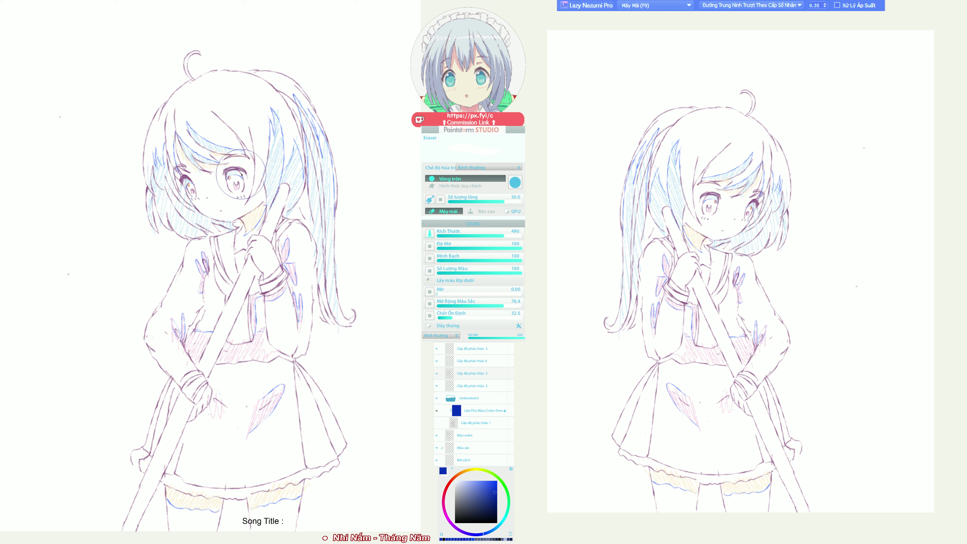
key(e)
drag(241, 168, 247, 173)
key(m)
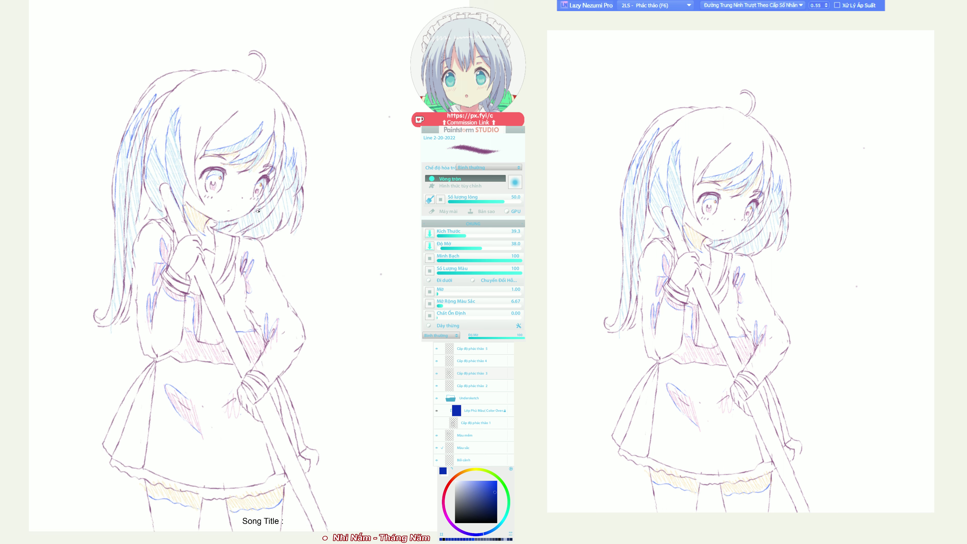
key(e)
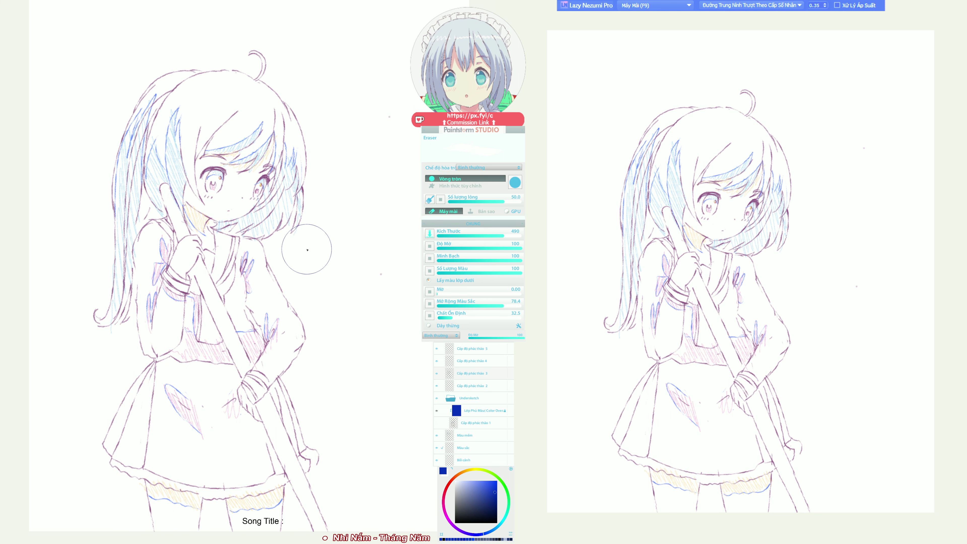
key(ctrl+bracketright)
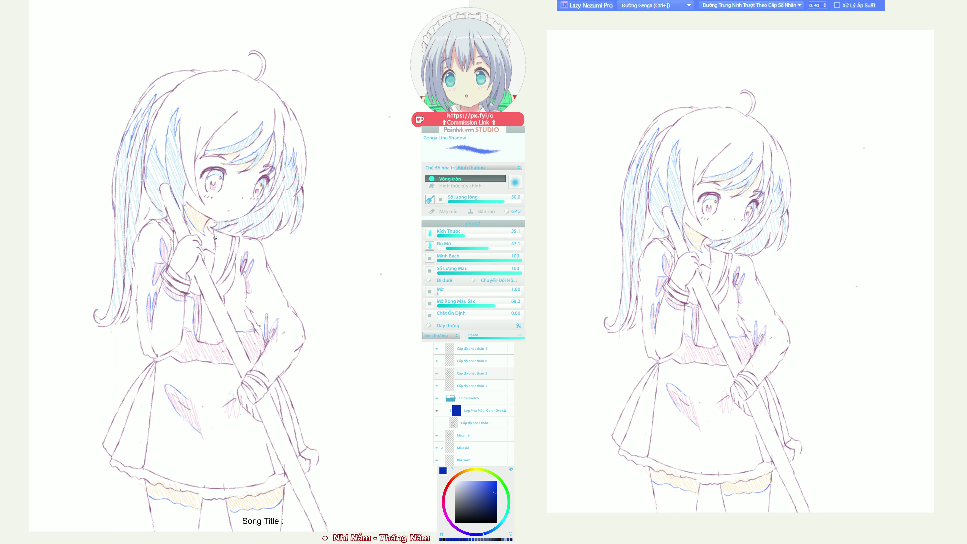
Add a small shadow guide on the collar beneath the chin with Genga Line Shadow and hatch it with Genga Clothing.
drag(217, 242, 231, 242)
key(ctrl+z)
drag(215, 236, 227, 233)
key(ctrl+F7)
key(ctrl+z)
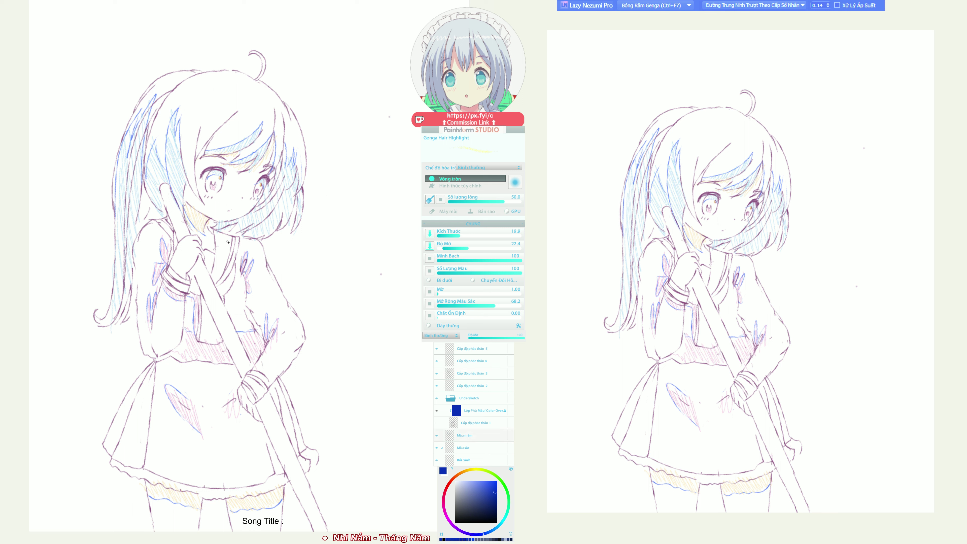
key(ctrl+bracketright)
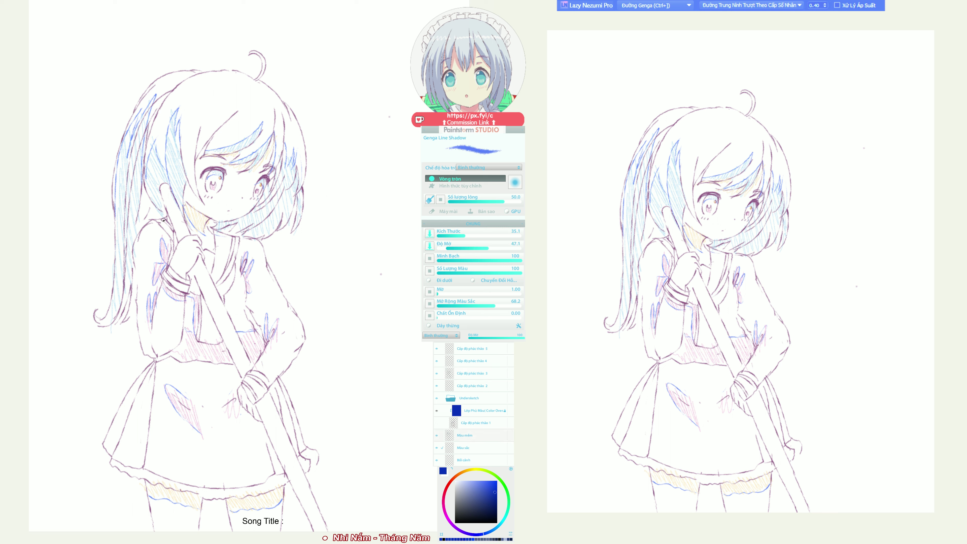
key(ctrl+F7)
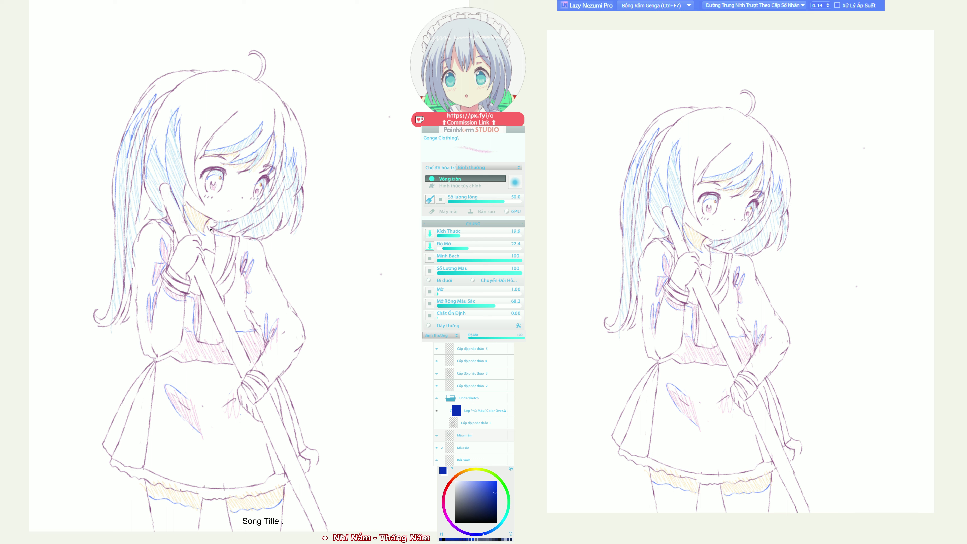
Draw additional ruffle lines along the skirt's scalloped hem with the Line 2-20-2022 brush.
drag(297, 400, 305, 392)
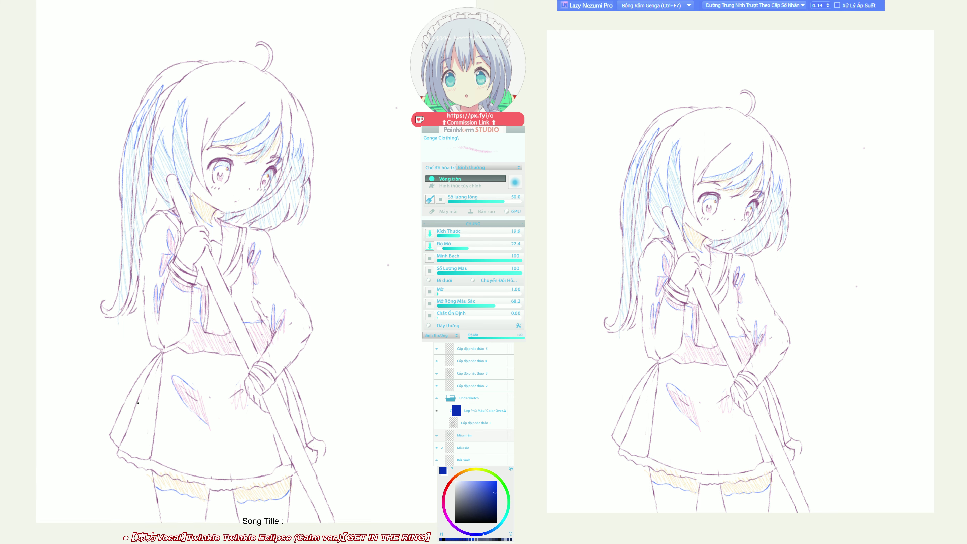
key(F6)
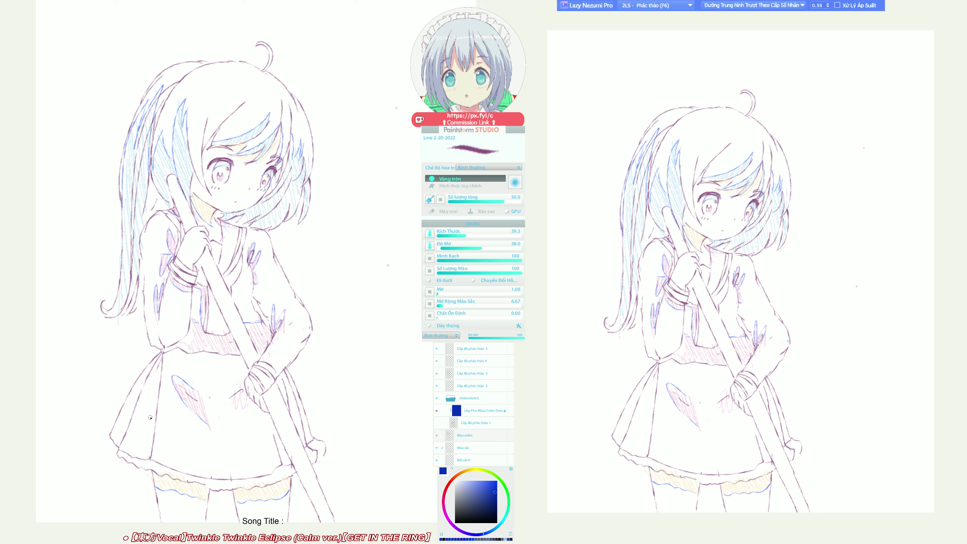
ctrl+click(214, 161)
drag(134, 465, 246, 490)
key(F5)
key(F6)
drag(109, 437, 121, 452)
Refine the hem ruffle on the far side of the pole, alternating the eraser with the Line 2-20-2022 brush.
drag(312, 463, 314, 460)
key(e)
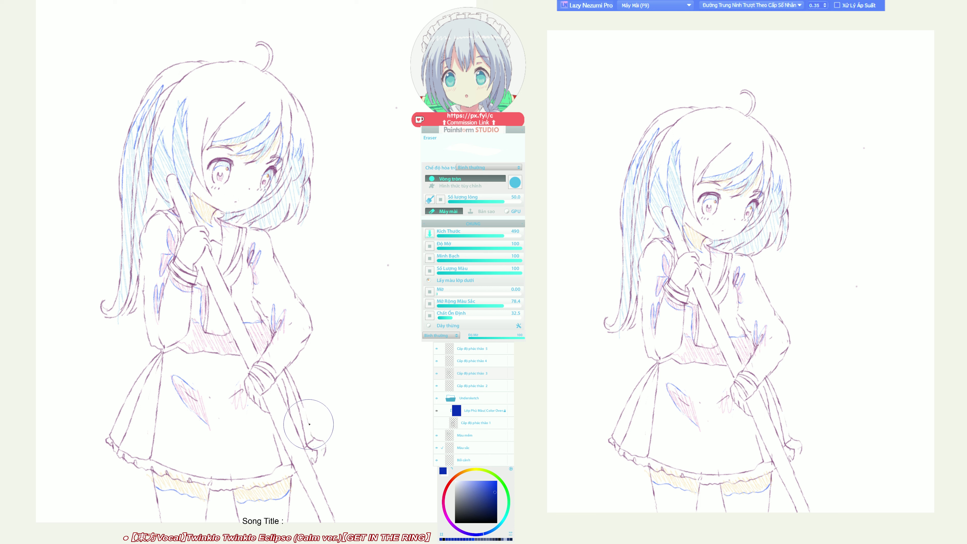
key(b)
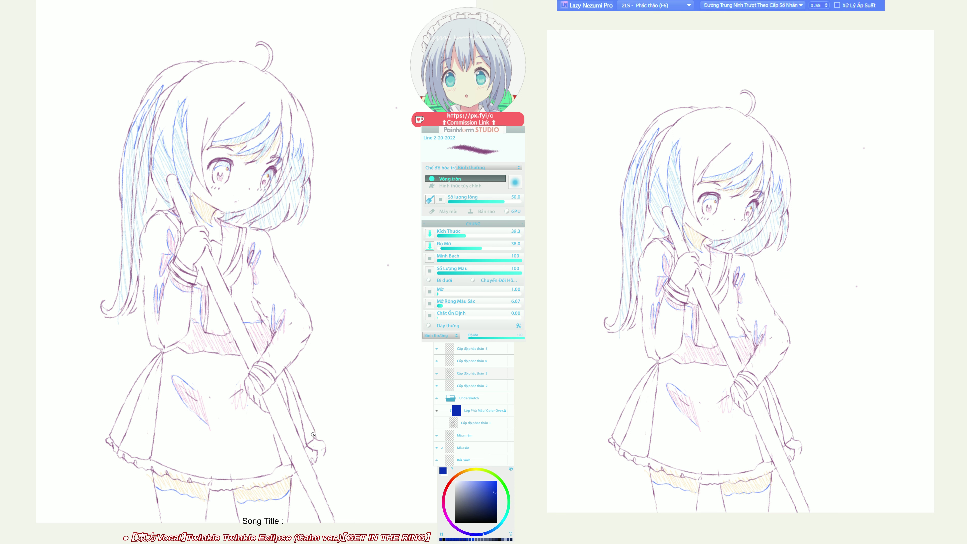
key(e)
key(b)
Clean up the area where the raised hand grips the pole with the eraser and touch up its lines with Line 2-20-2022.
drag(358, 447, 362, 400)
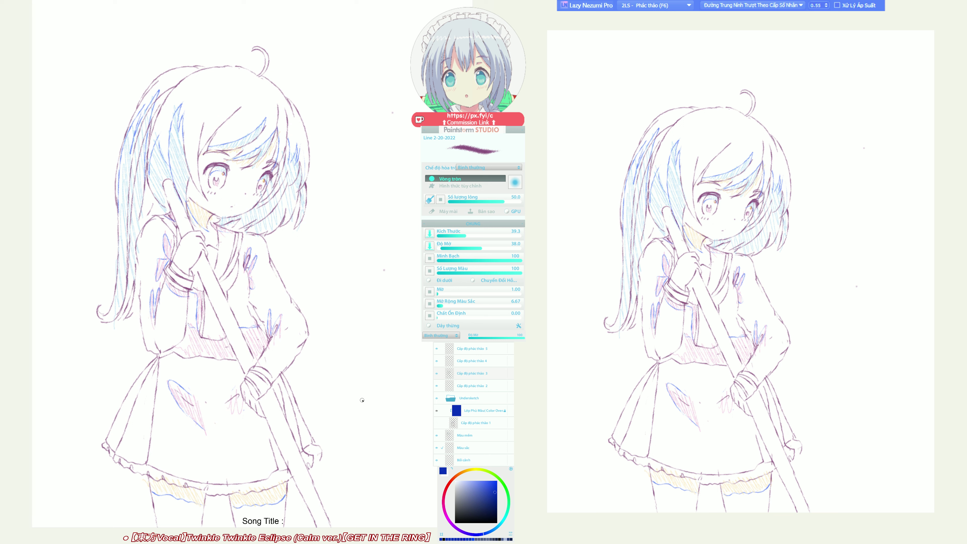
click(399, 384)
key(e)
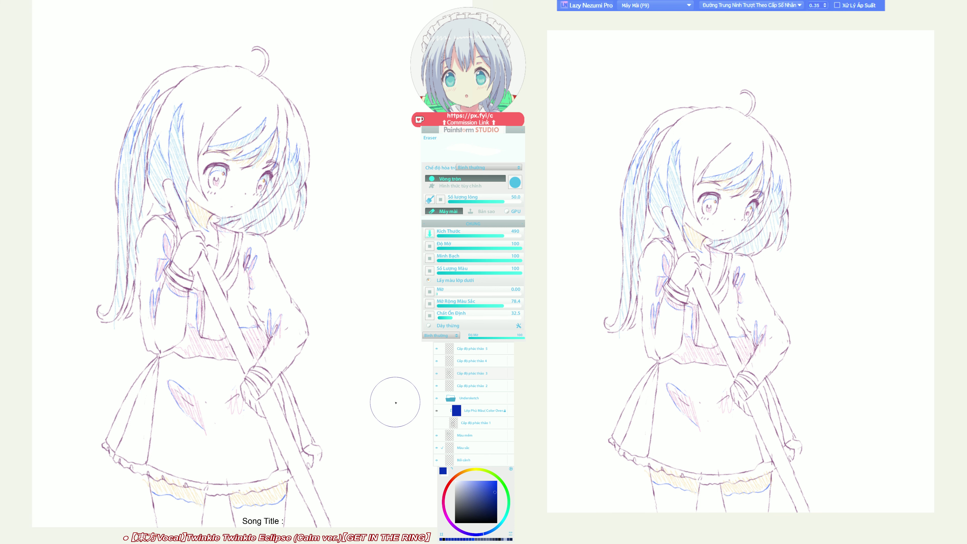
mouse_move(397, 401)
mouse_down()
mouse_move(420, 357)
mouse_move(411, 342)
mouse_up()
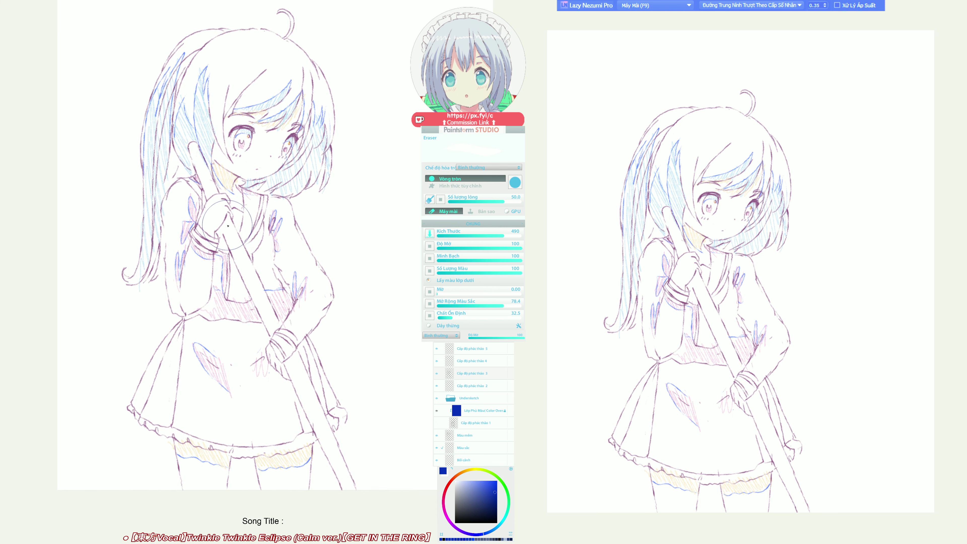
key(b)
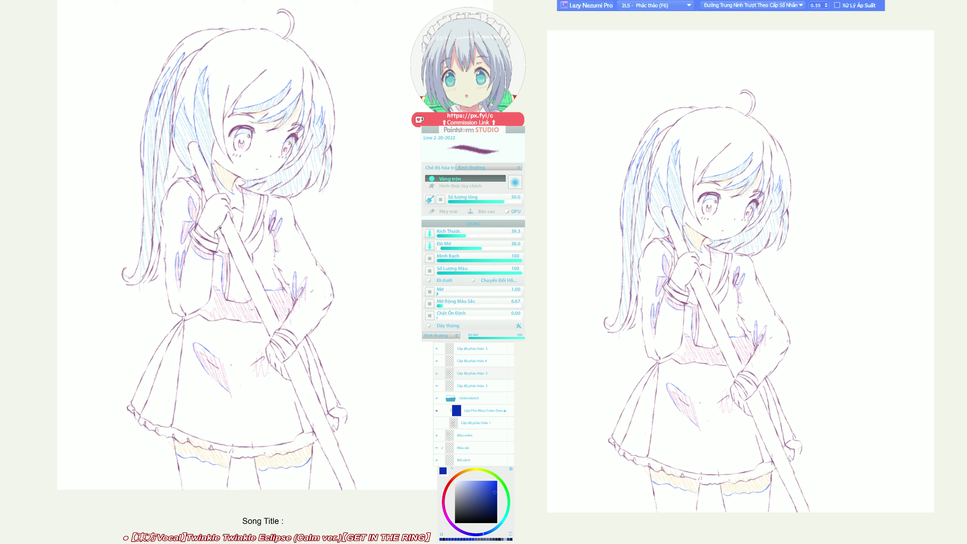
Mark the shadows the two hands cast on the pole with Genga Line Shadow and hatch them lightly.
key(ctrl+bracketright)
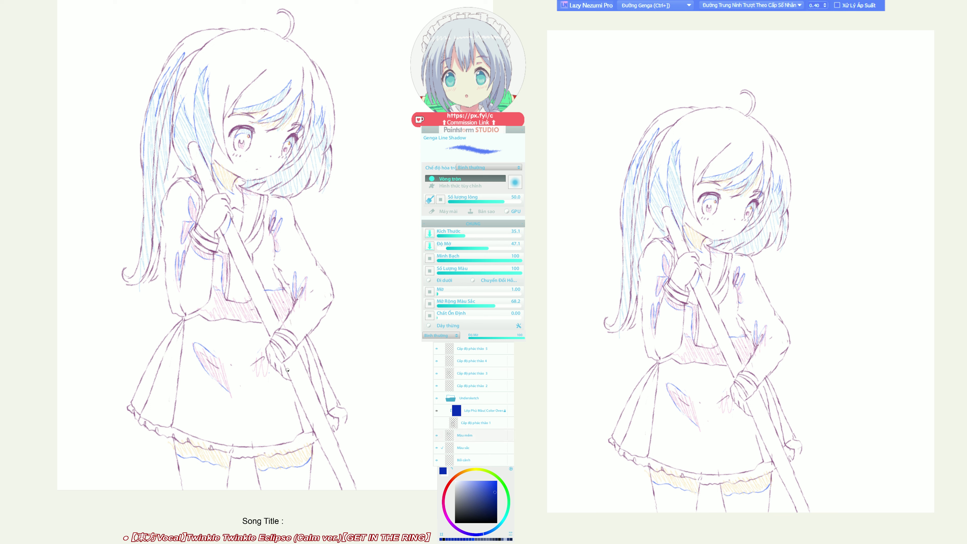
key(ctrl+F7)
key(ctrl+F8)
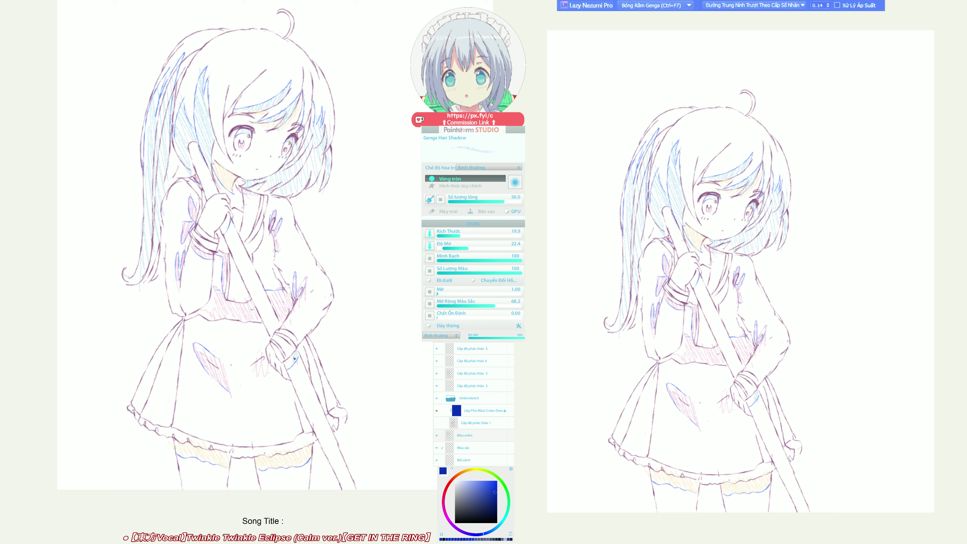
key(ctrl+z)
key(ctrl+F8)
key(ctrl+F9)
drag(230, 225, 221, 227)
mouse_move(297, 368)
mouse_down()
mouse_move(307, 357)
mouse_move(313, 391)
mouse_move(288, 382)
mouse_move(269, 353)
mouse_move(293, 358)
mouse_up()
Outline a fold shadow down the skirt's side beneath the ponytail with Genga Line Shadow and hatch it with Genga Clothing.
key(ctrl+bracketright)
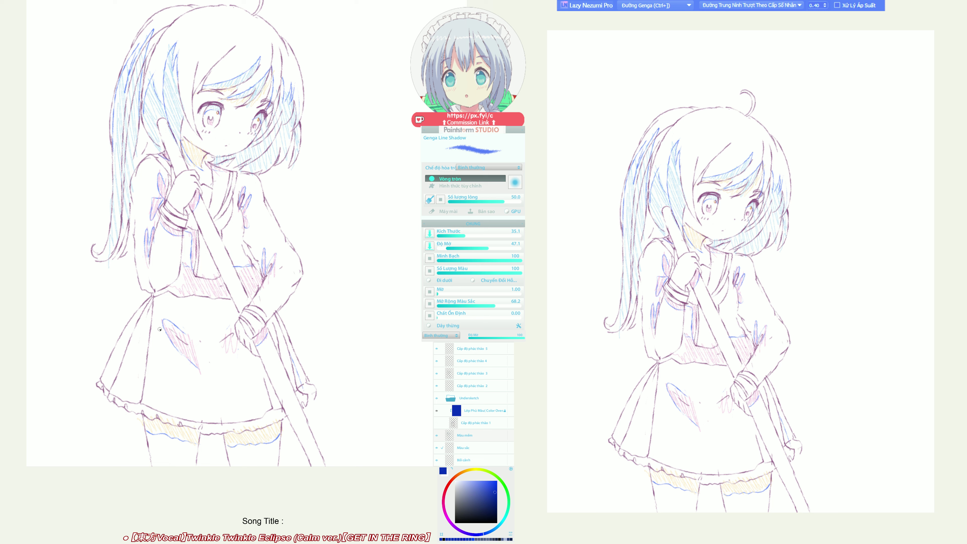
drag(126, 350, 106, 384)
key(ctrl+F7)
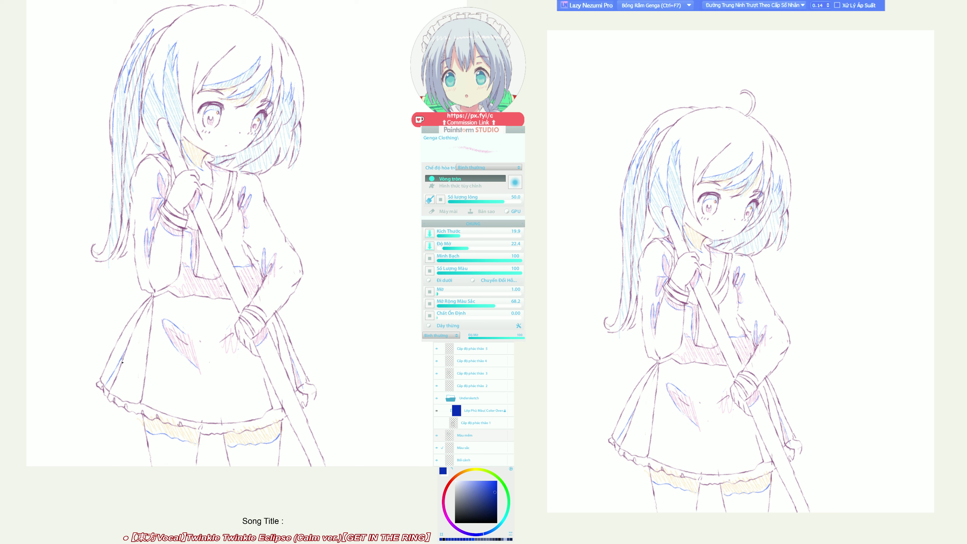
drag(121, 363, 106, 392)
mouse_move(258, 391)
mouse_down()
mouse_move(280, 373)
mouse_move(319, 370)
mouse_move(316, 398)
mouse_move(304, 387)
mouse_up()
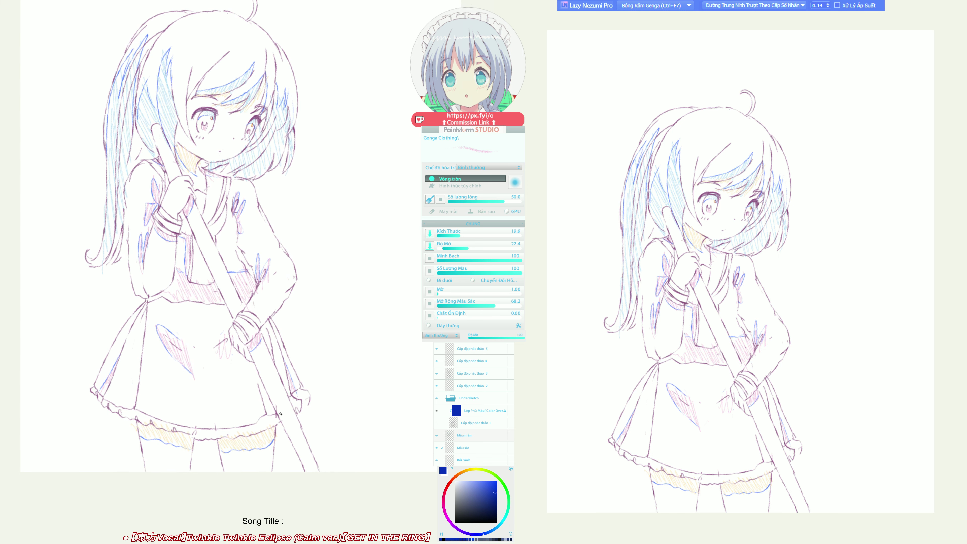
Clean up the skirt hem where it meets the pole with the eraser and redraw its line with Line 2-20-2022.
key(F9)
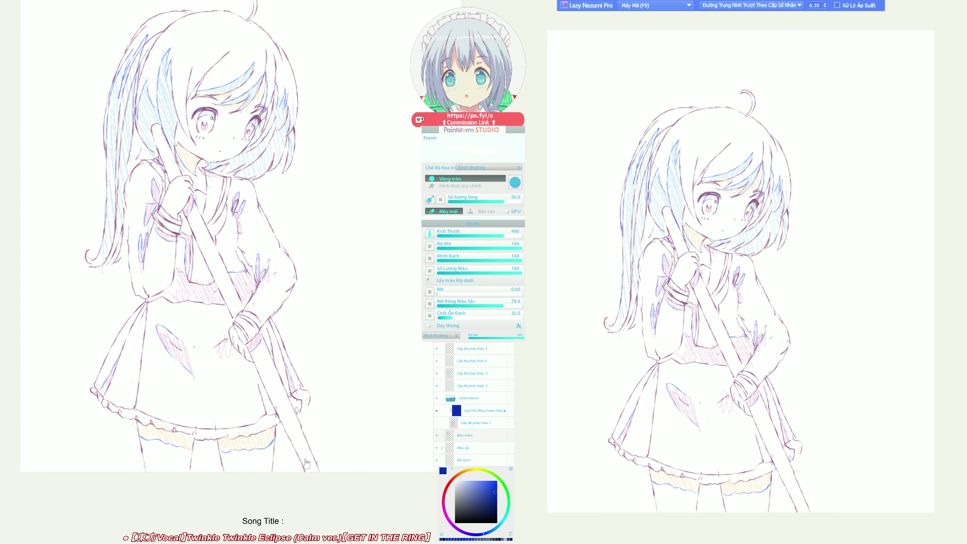
drag(306, 464, 301, 453)
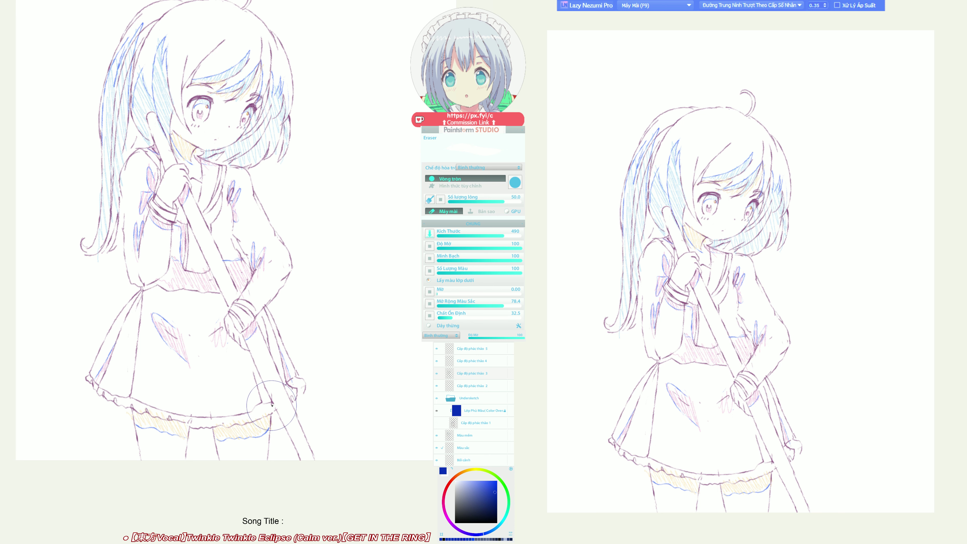
key(e)
drag(272, 401, 276, 410)
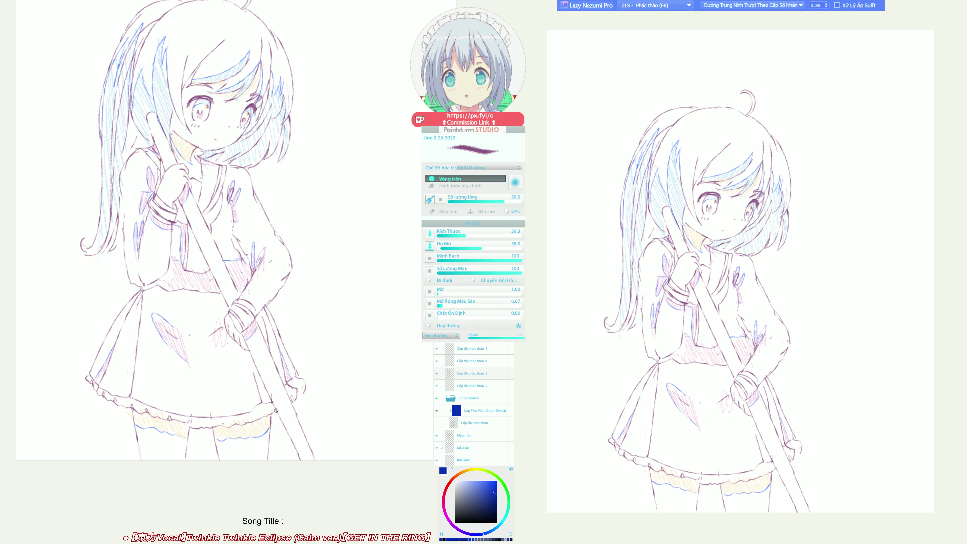
drag(311, 444, 325, 444)
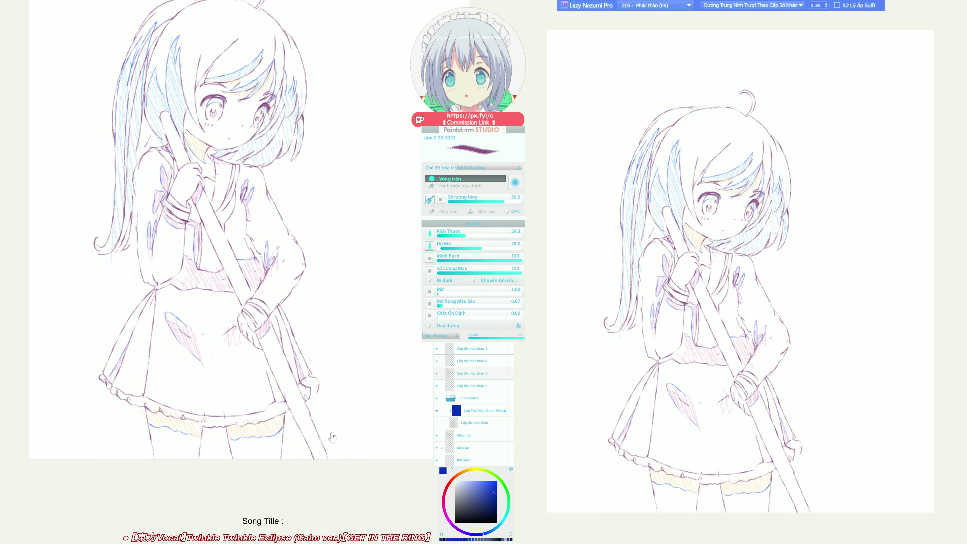
Hatch the curled tip of the ponytail with the Genga Hair Shadow brush.
key(ctrl+F7)
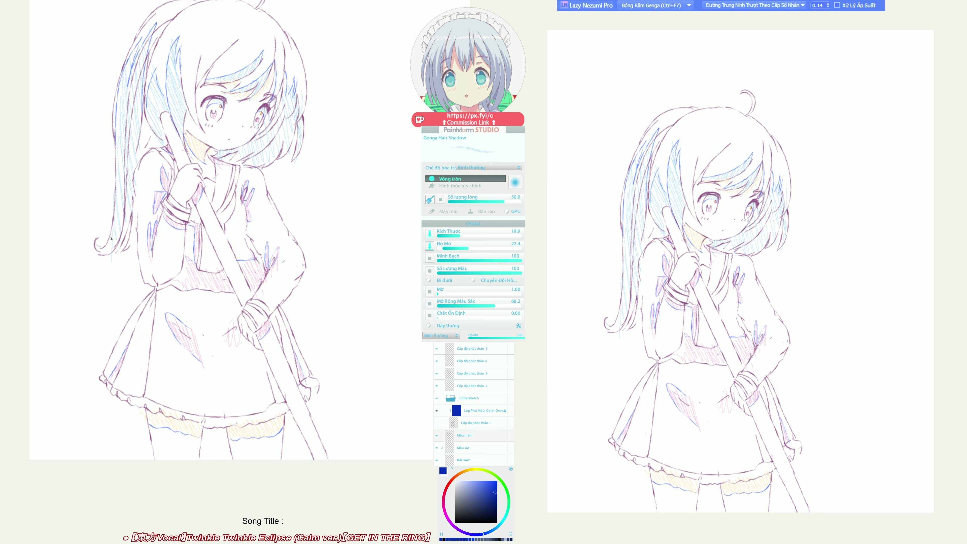
drag(112, 242, 97, 255)
key(h)
key(h)
Draw small red highlight guide marks across the hair above the bangs with the Genga HighLight brush.
key(ctrl+bracketright)
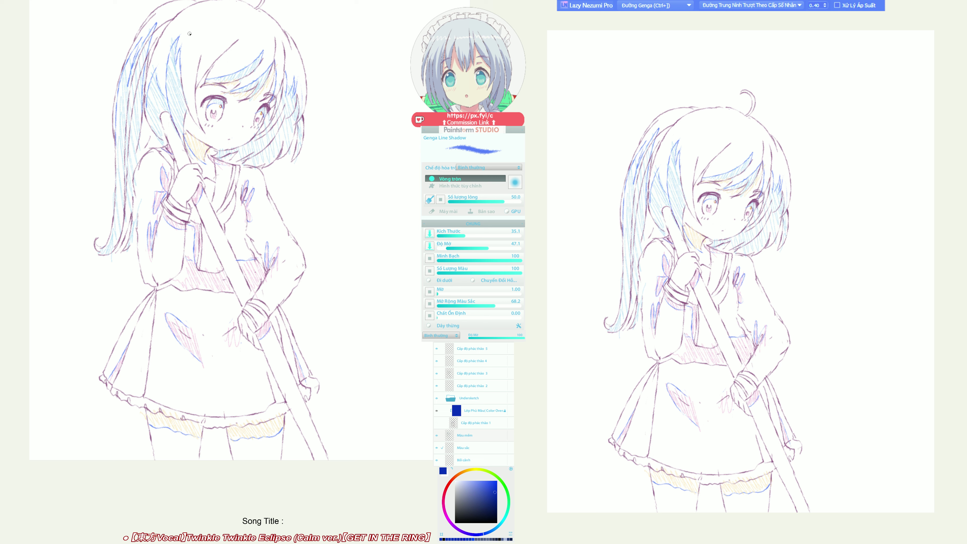
key(h)
drag(187, 30, 215, 35)
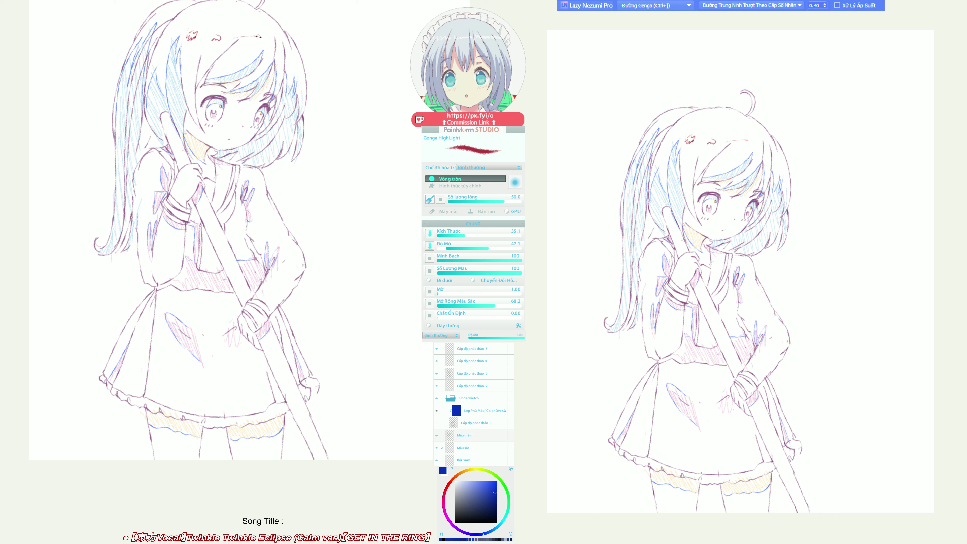
drag(229, 37, 263, 41)
drag(263, 43, 281, 44)
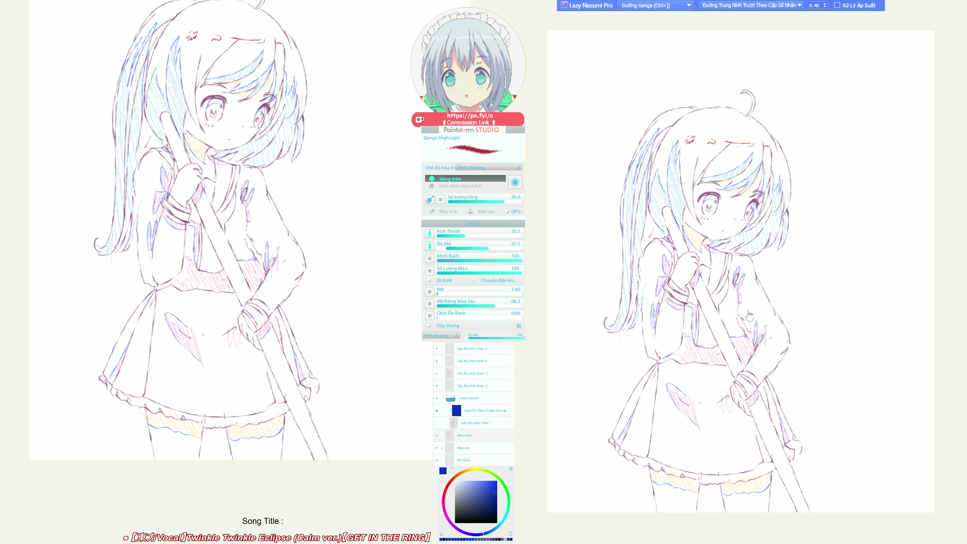
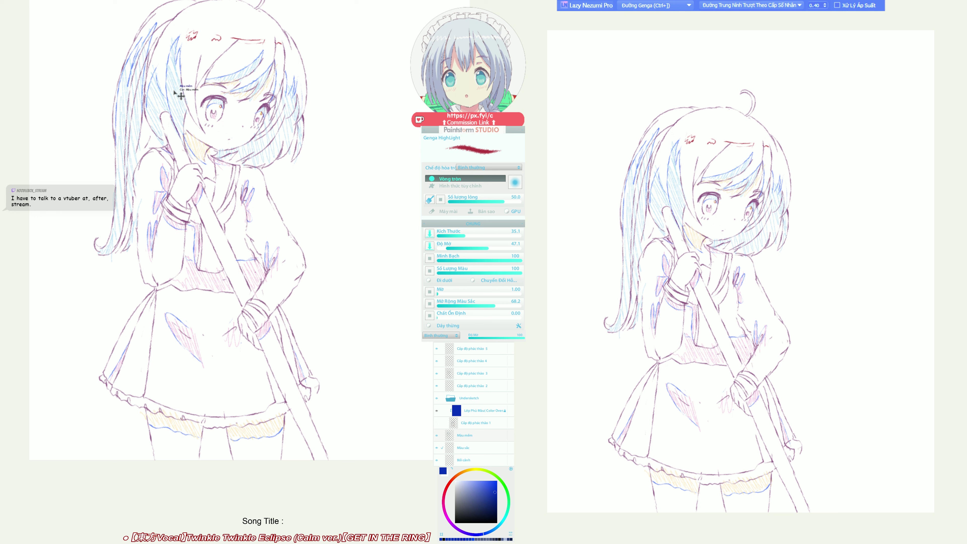
Color the highlight marks across the hair above the bangs yellow with the Genga Hair Highlight brush.
key(4)
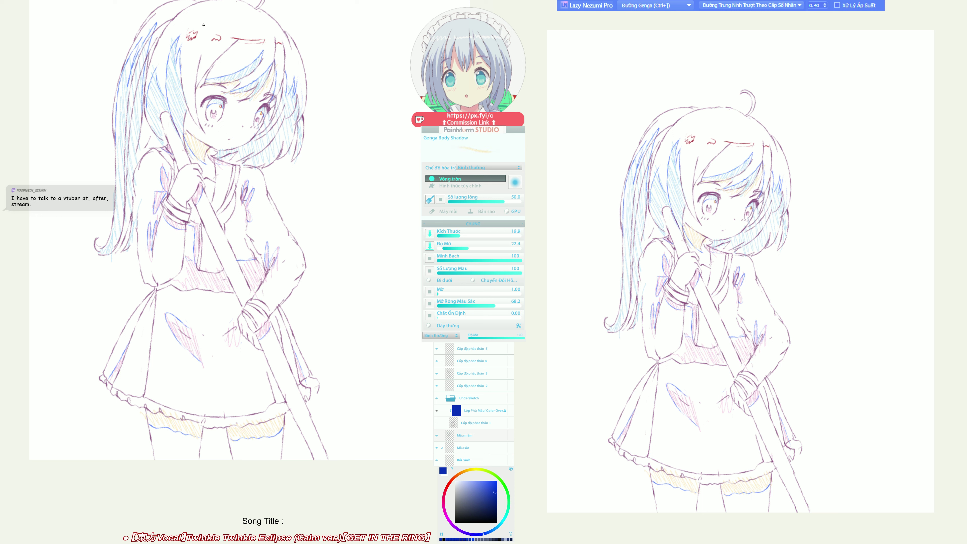
key(ctrl+F7)
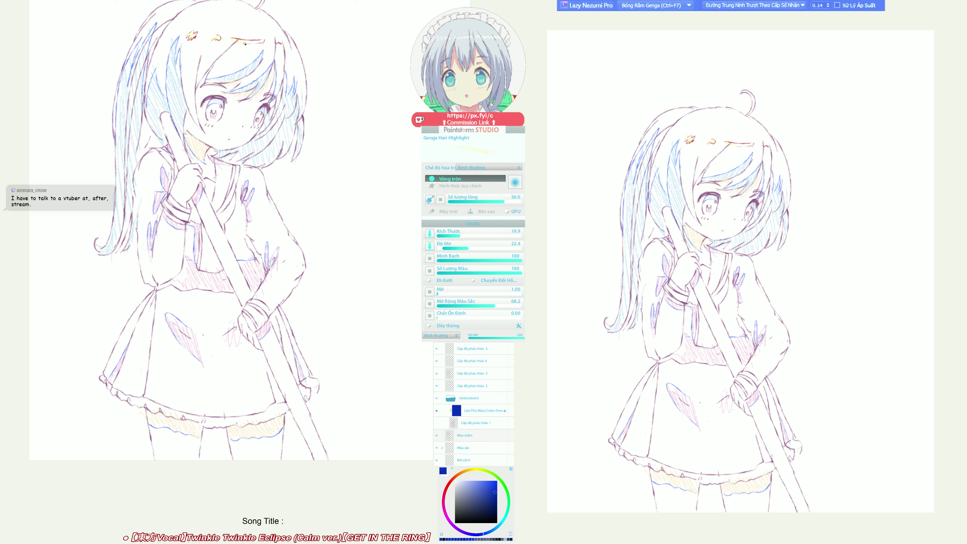
drag(245, 44, 264, 42)
Add a small red highlight mark near the hair's outer edge with Genga HighLight and tint it with Genga Hair Highlight.
key(ctrl+])
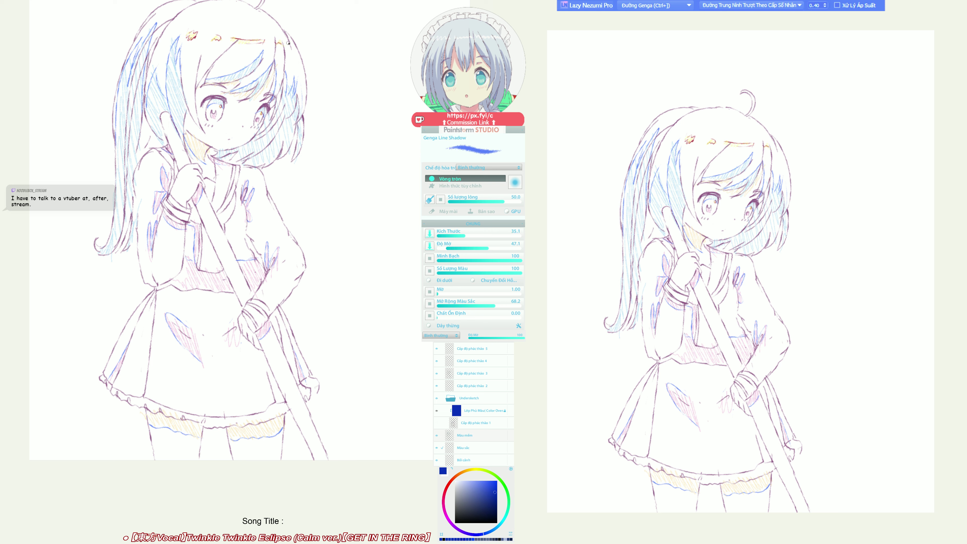
drag(288, 44, 296, 47)
key(ctrl+z)
key(h)
drag(288, 45, 290, 49)
key(ctrl+F7)
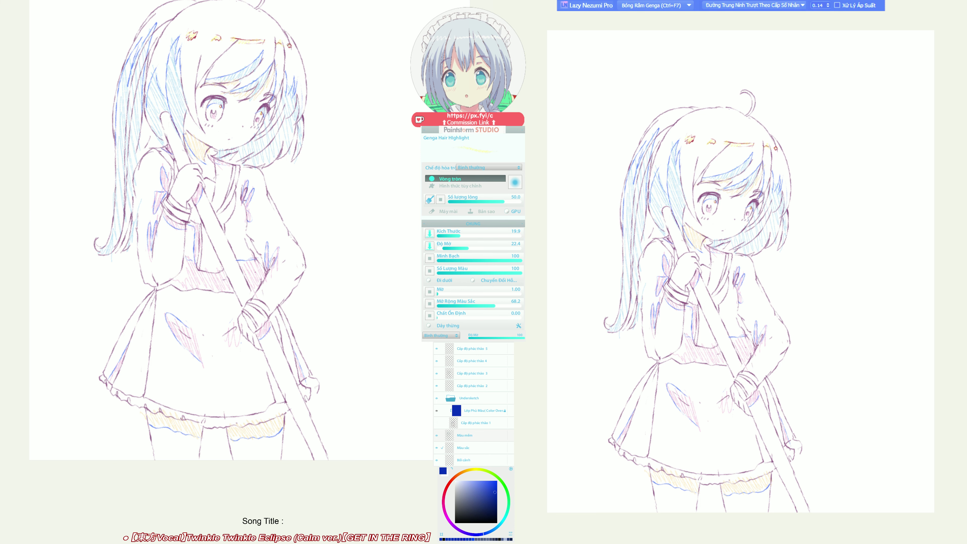
Draw a shadow edge across the top of the skirt below the waist with Genga Line Shadow and hatch the band with Genga Clothing.
drag(286, 160, 277, 133)
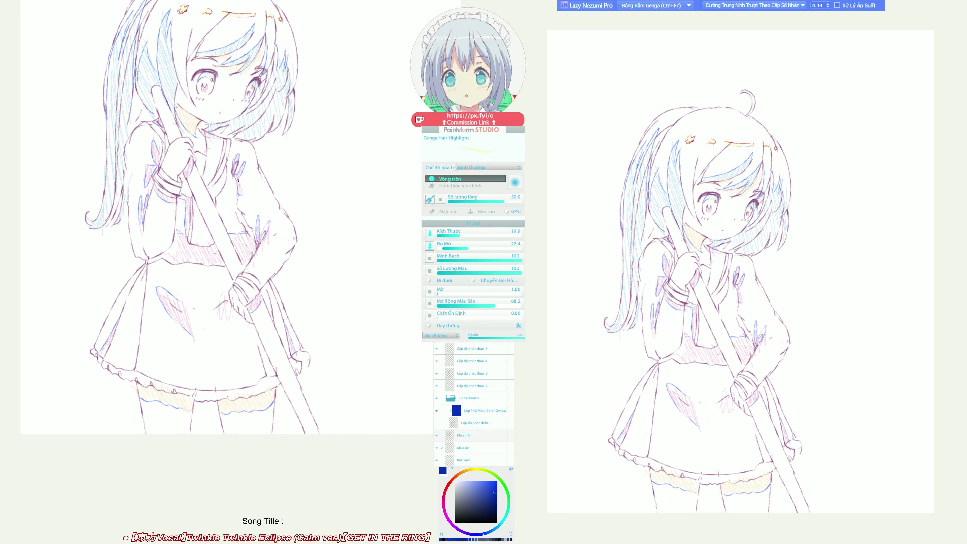
key(ctrl+bracketright)
drag(148, 274, 228, 277)
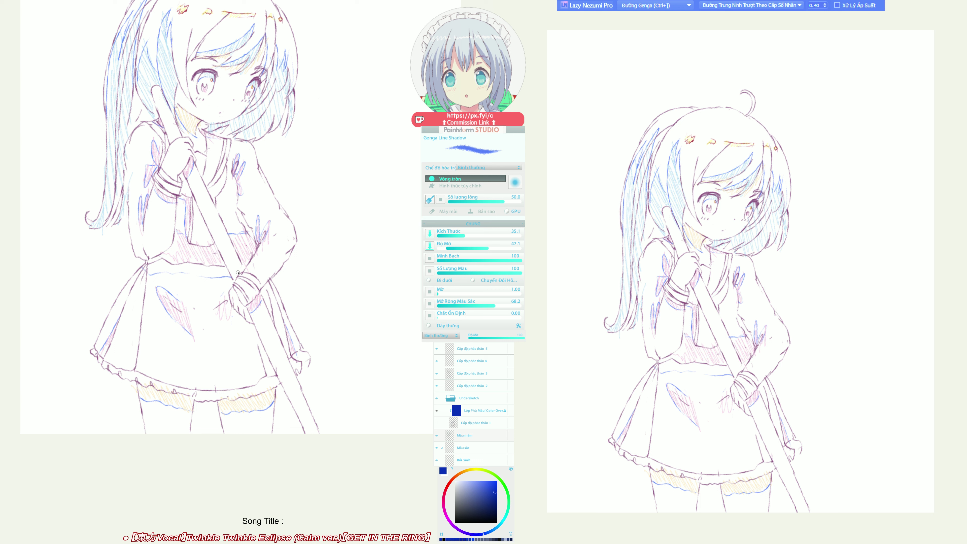
key(ctrl+F7)
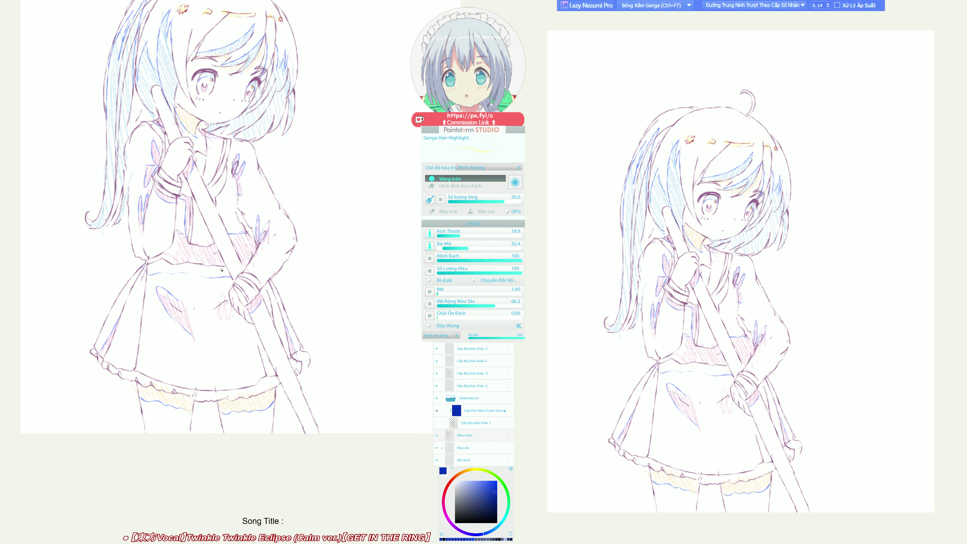
key(ctrl+F7)
mouse_move(226, 267)
mouse_down()
mouse_move(194, 264)
mouse_move(179, 274)
mouse_move(151, 271)
mouse_up()
Outline small clothing shadows by the raised hand and on the collar beneath the hair with Genga Line Shadow and hatch them with Genga Clothing.
drag(179, 342, 163, 341)
drag(303, 184, 311, 217)
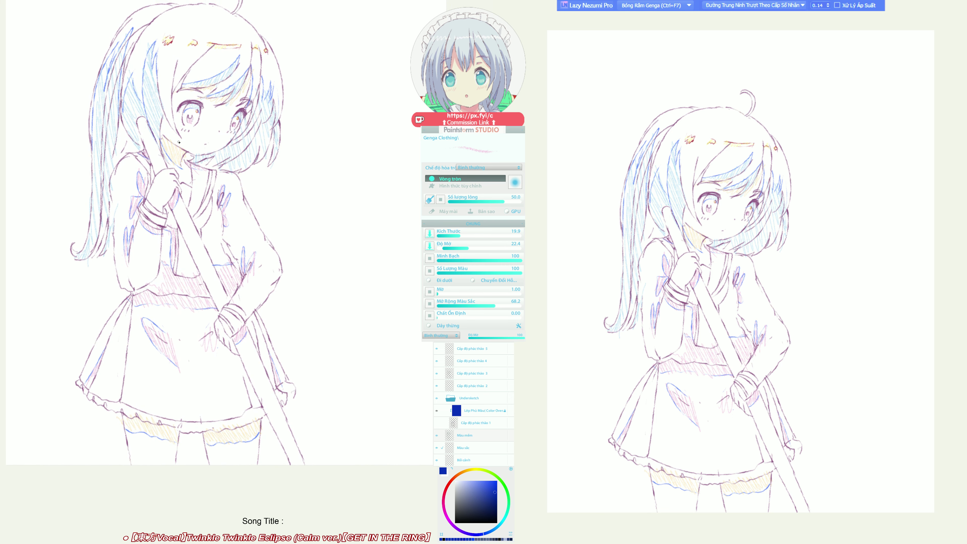
key(ctrl+bracketright)
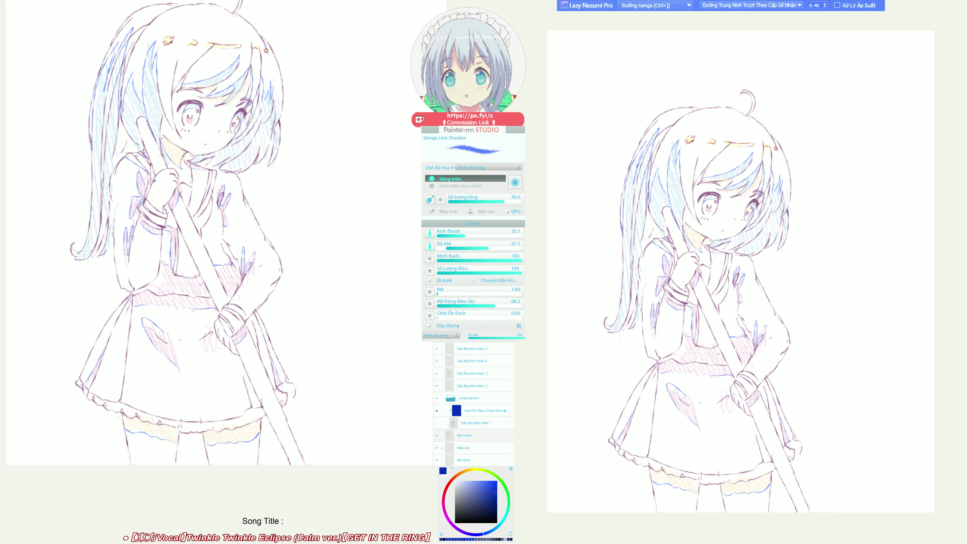
key(ctrl+F7)
key(ctrl+F7)
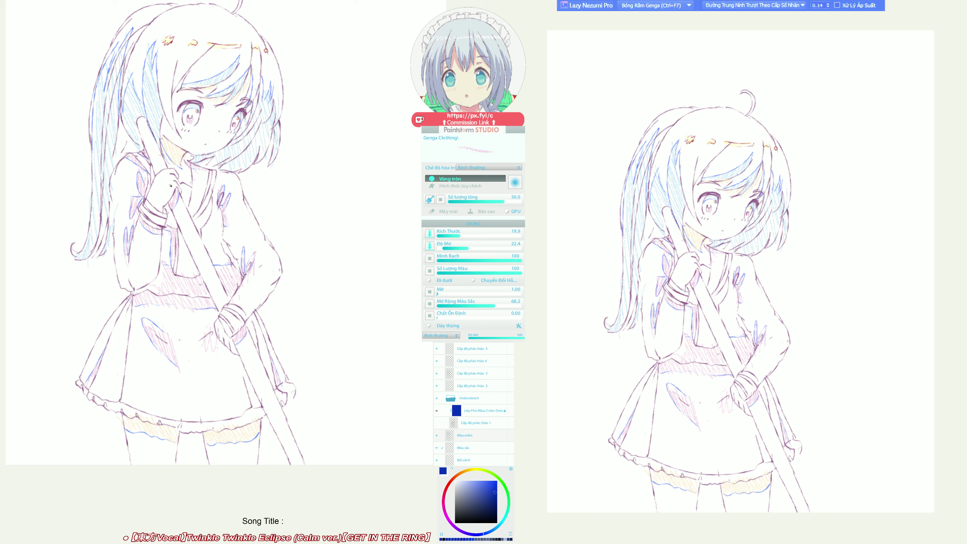
key(ctrl+bracketright)
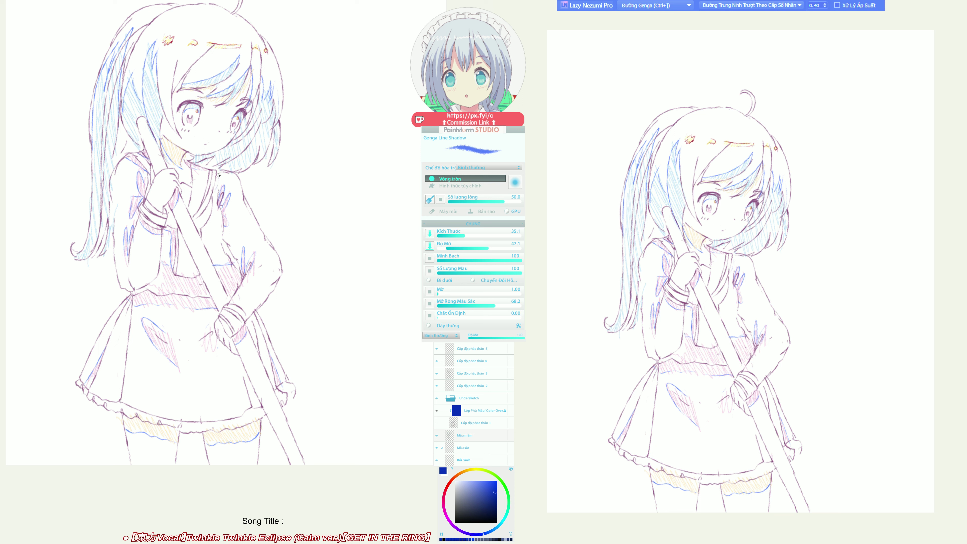
key(ctrl+F7)
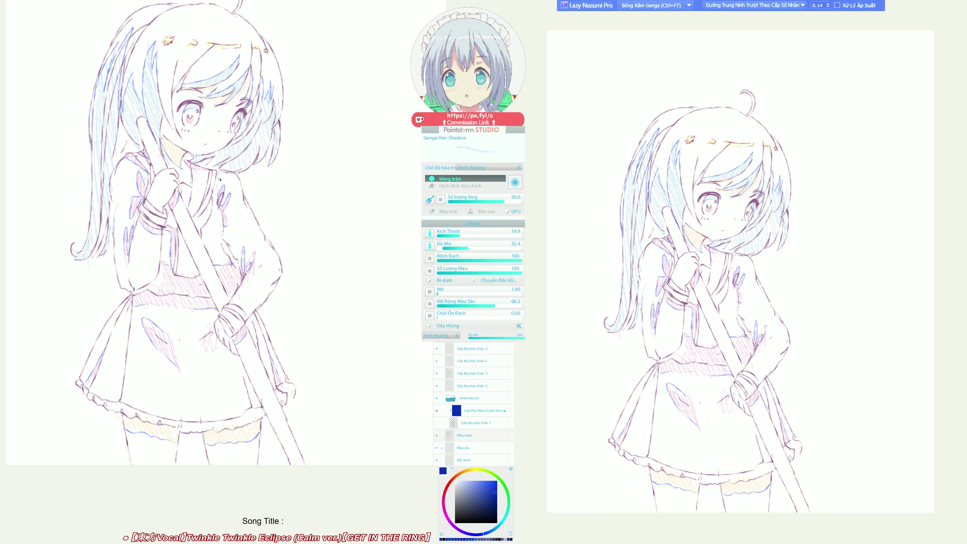
key(ctrl+F7)
drag(192, 308, 207, 285)
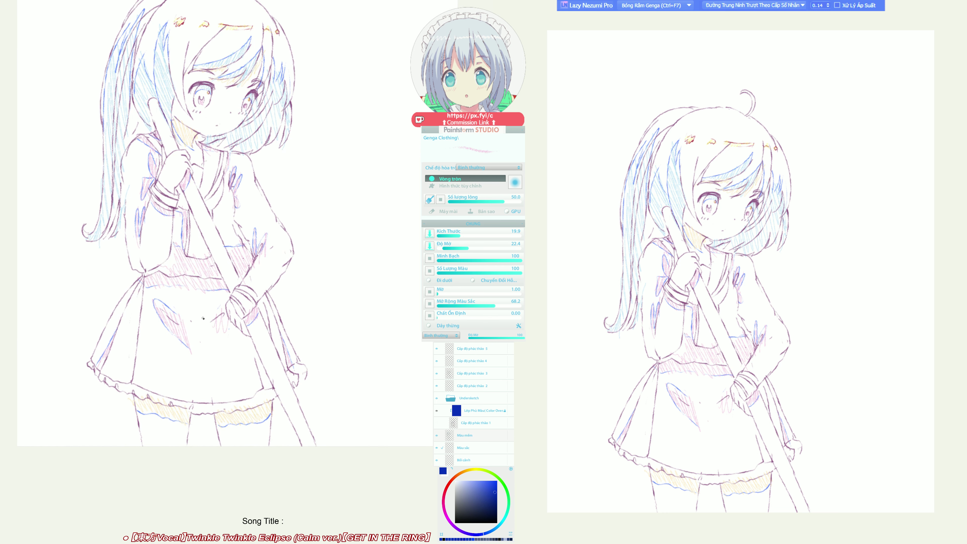